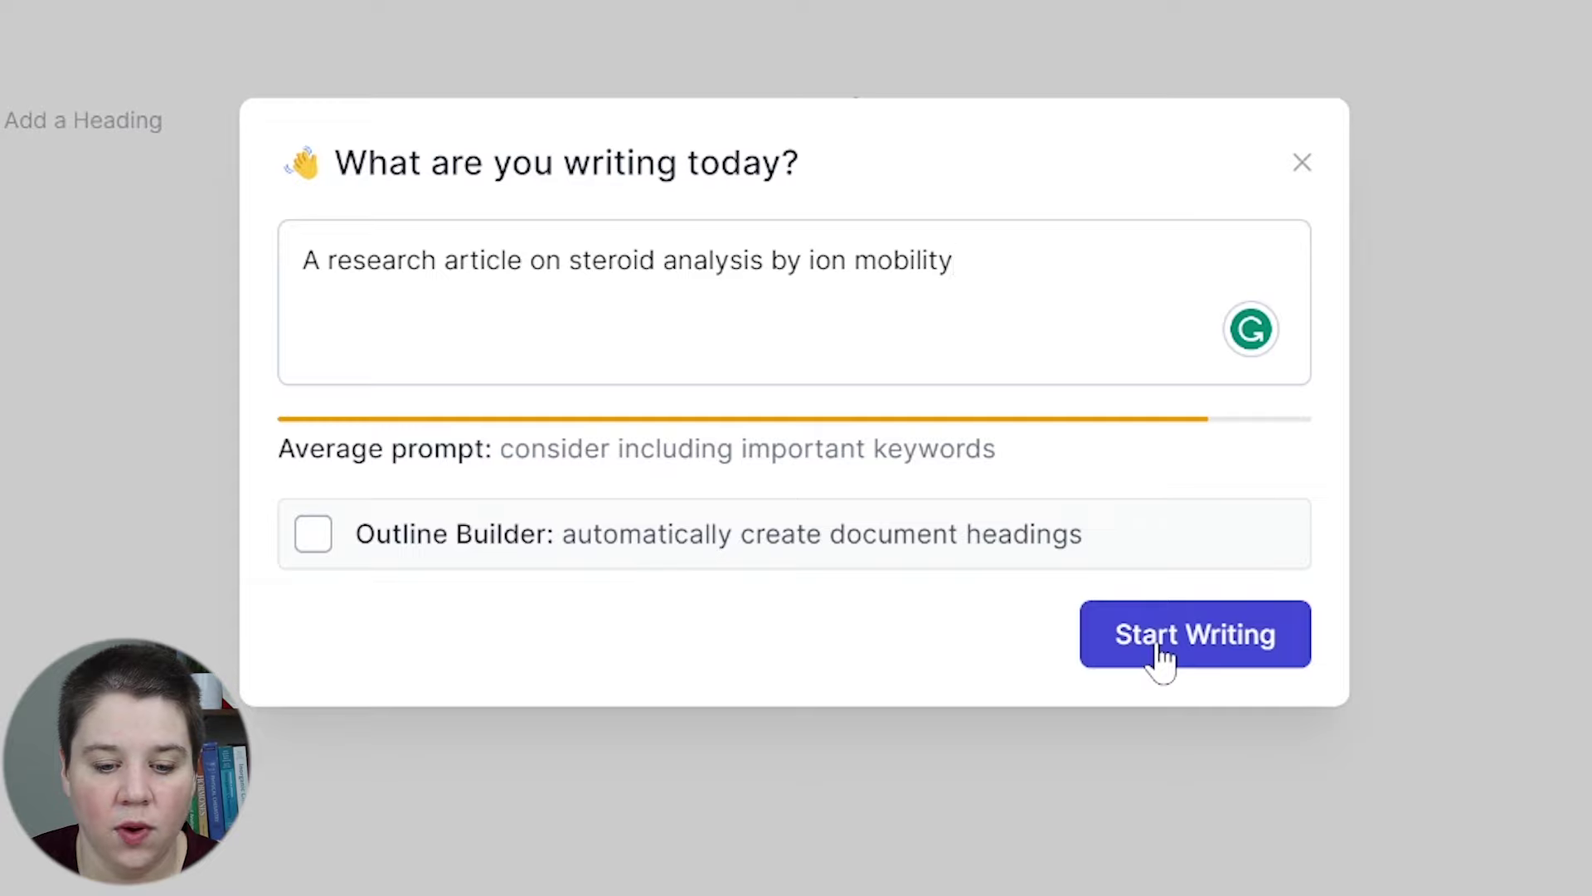
Step: Start the document from the prompt "A research article on steroid analysis by ion mobility" without the Outline Builder, and collapse the documents list
{"action": "left_click", "coordinate": [1161, 655]}
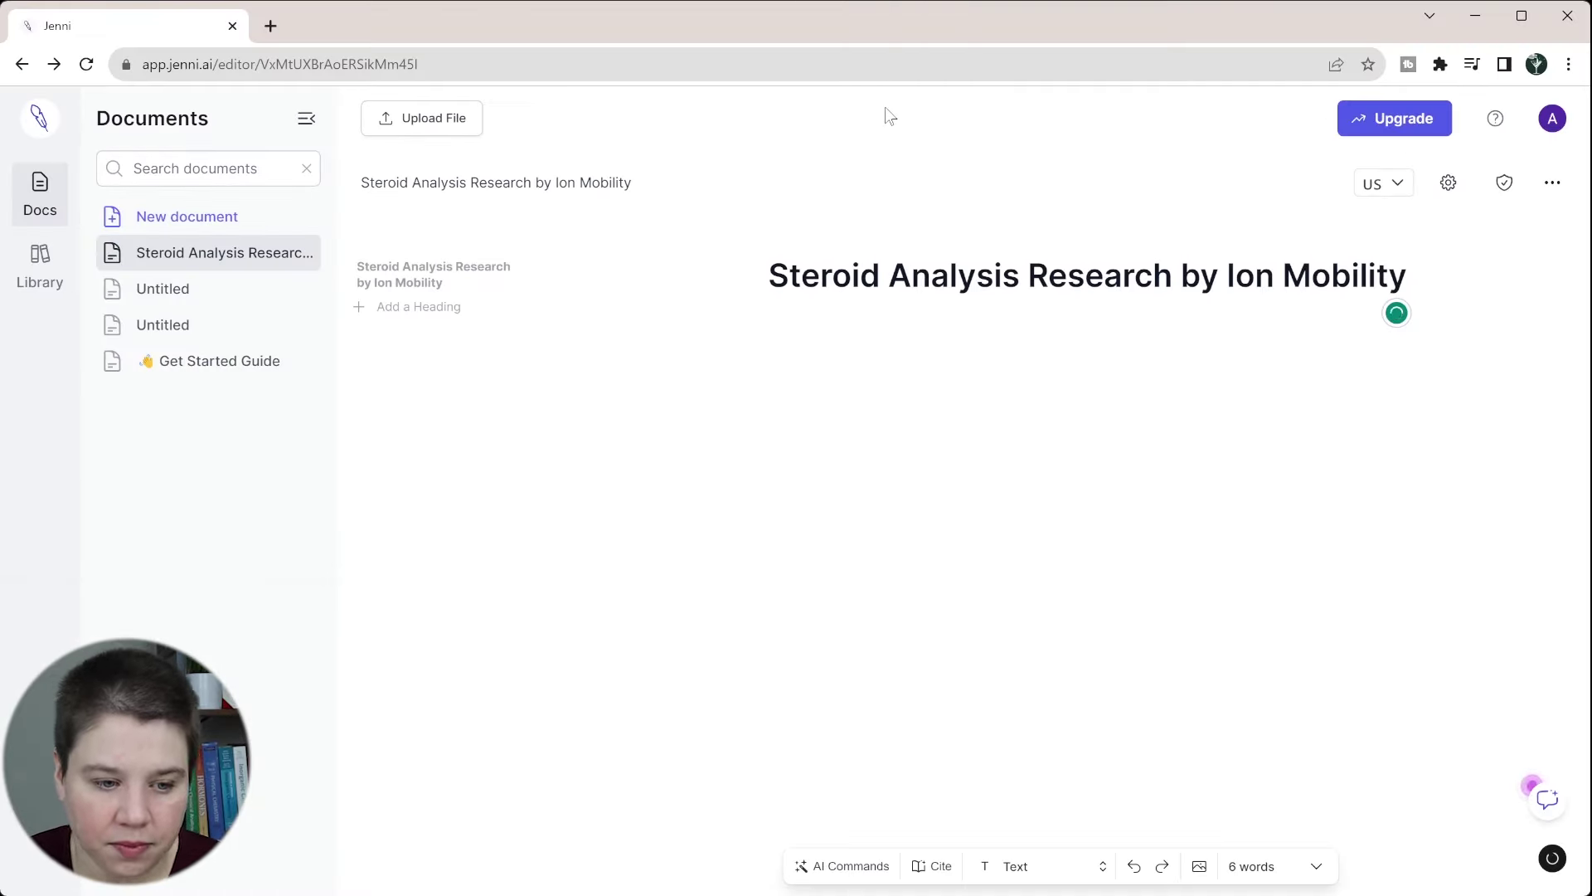
{"action": "left_click", "coordinate": [306, 117]}
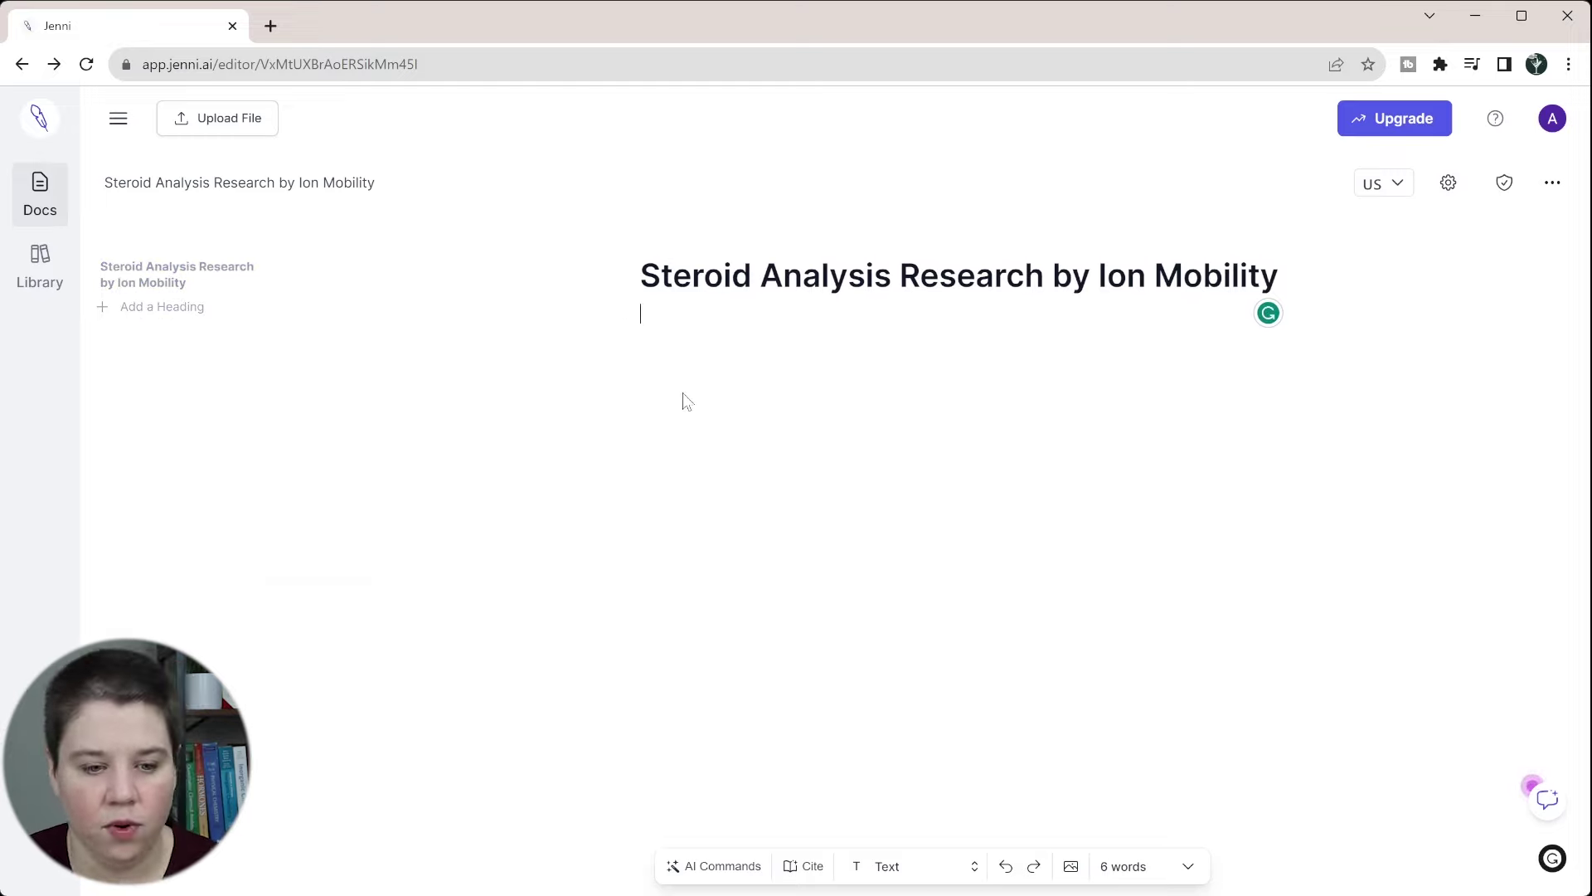
{"action": "key", "text": "Return"}
{"action": "key", "text": "Return"}
{"action": "key", "text": "Return"}
{"action": "key", "text": "BackSpace"}
{"action": "key", "text": "BackSpace"}
{"action": "key", "text": "BackSpace"}
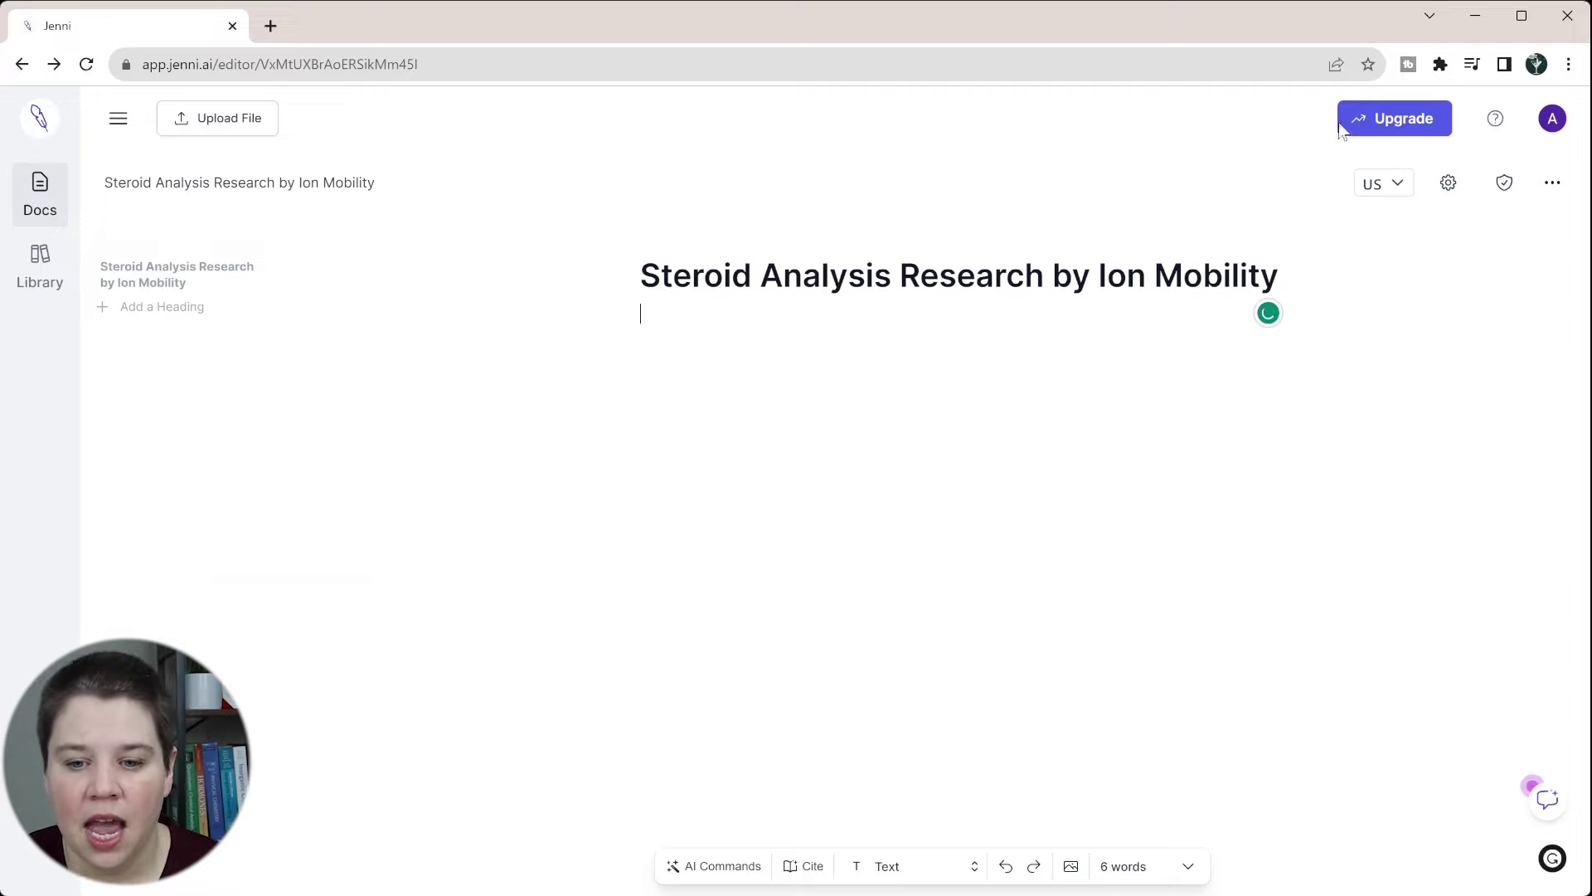
Step: Try auto suggestions in the document settings by switching them on and off again
{"action": "left_click", "coordinate": [1449, 189]}
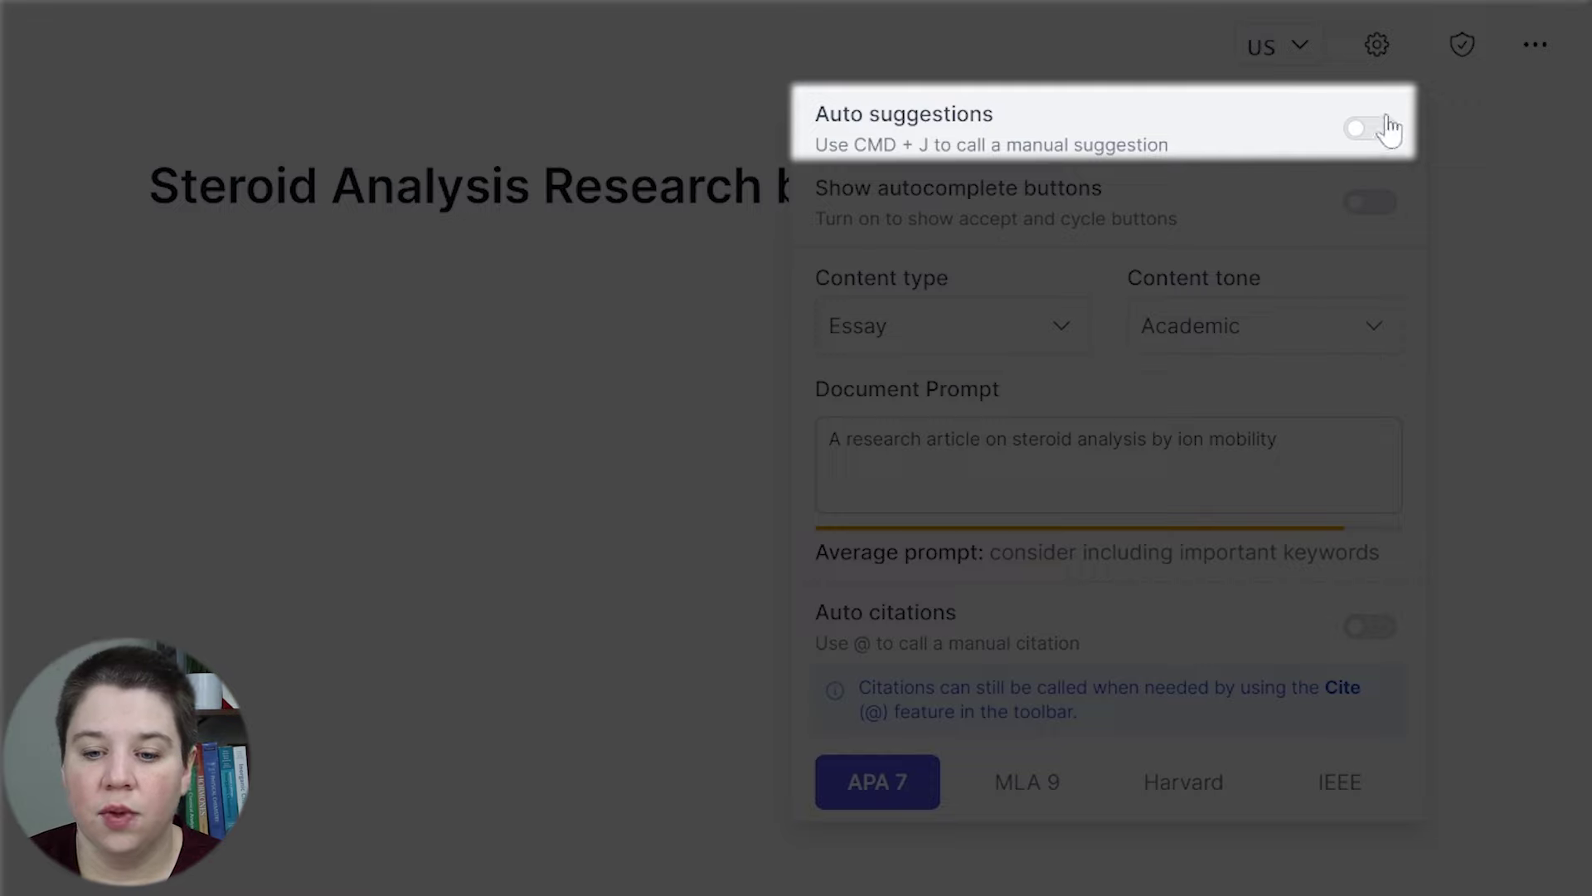
{"action": "left_click", "coordinate": [1360, 131]}
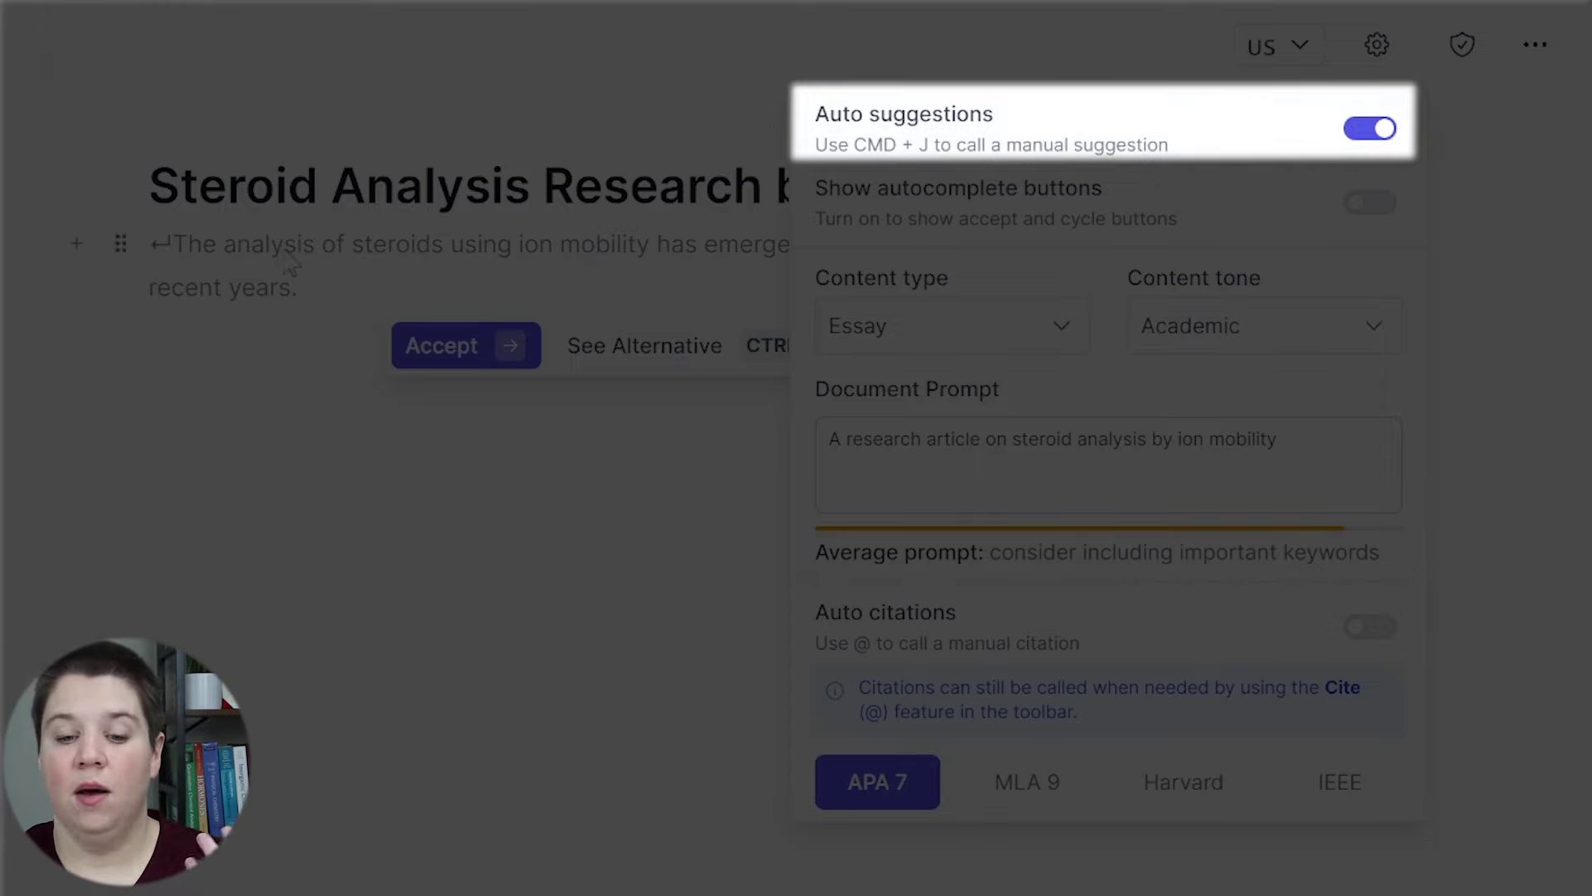
{"action": "left_click", "coordinate": [1370, 128]}
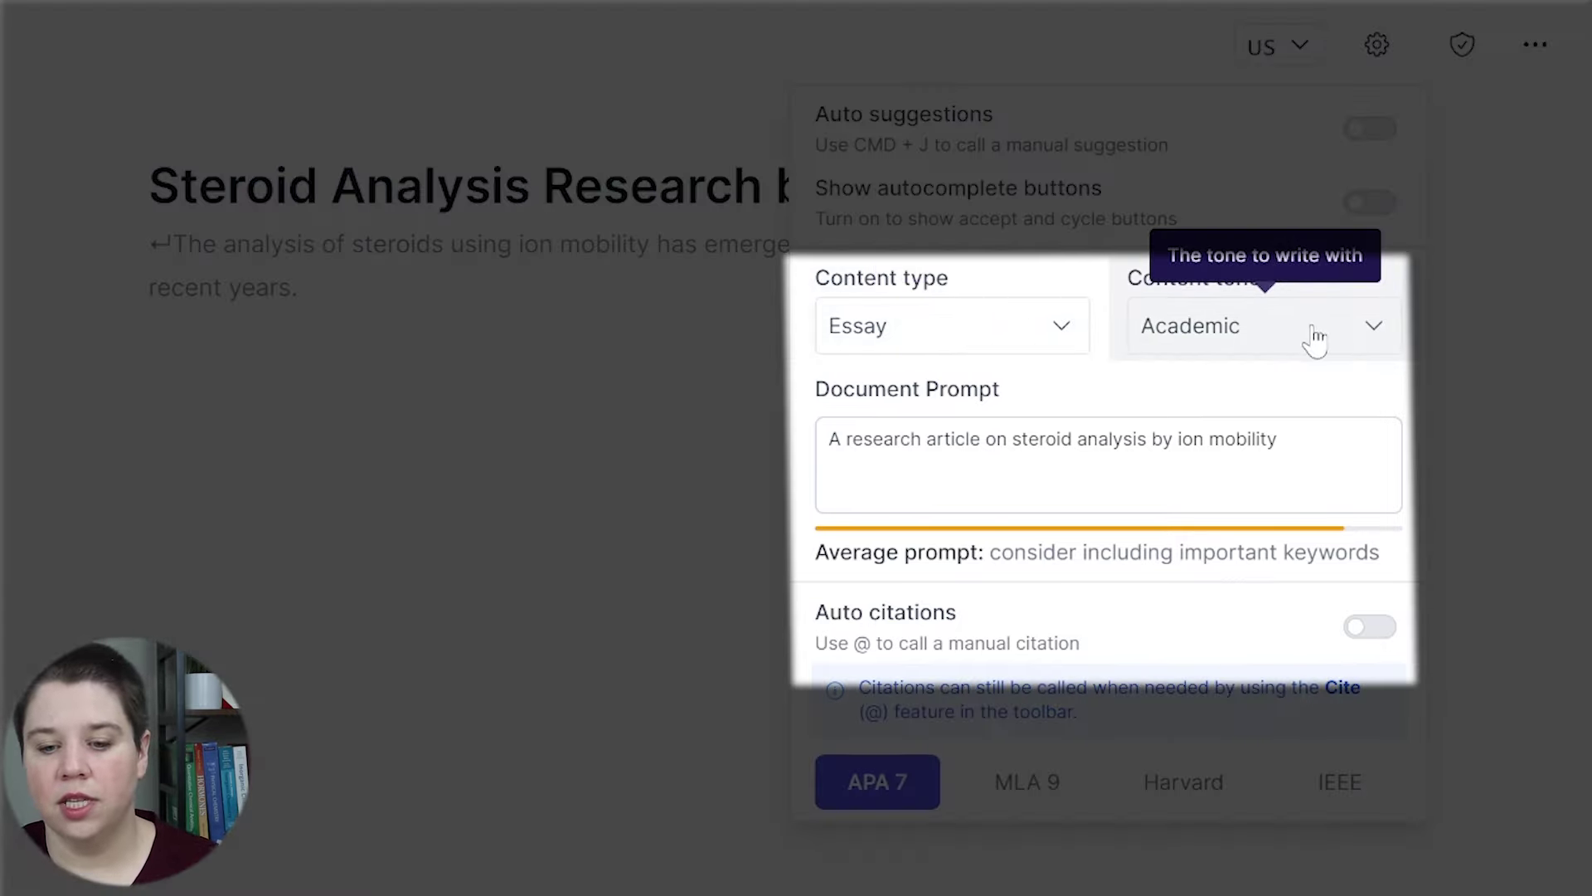
Step: Review the available content tones, content types and the document prompt in the document settings
{"action": "left_click", "coordinate": [1314, 338]}
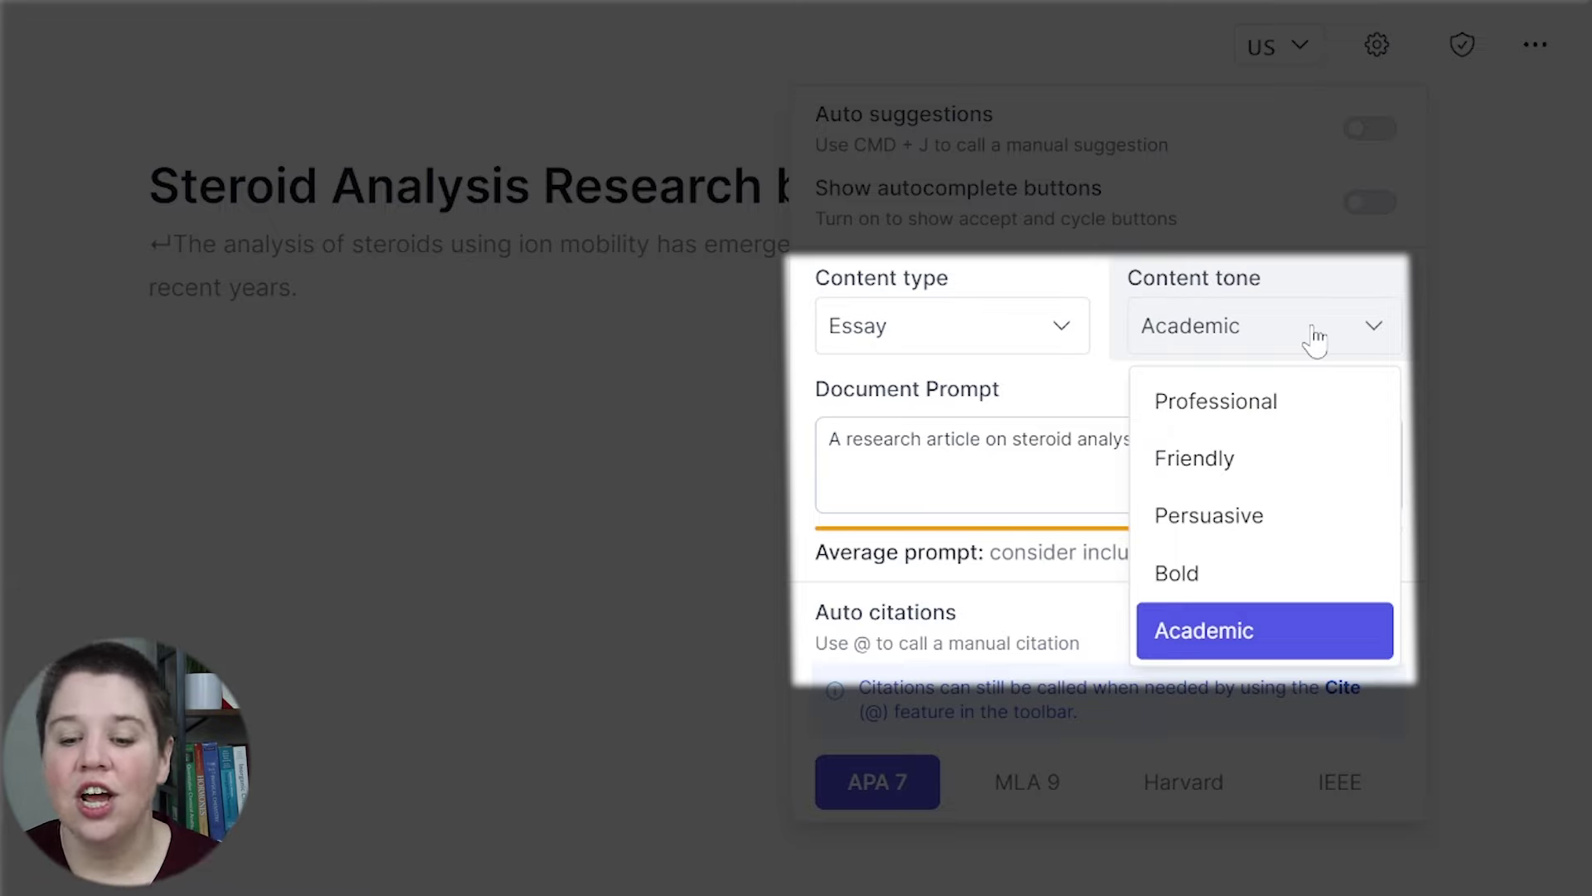
{"action": "left_click", "coordinate": [1008, 336]}
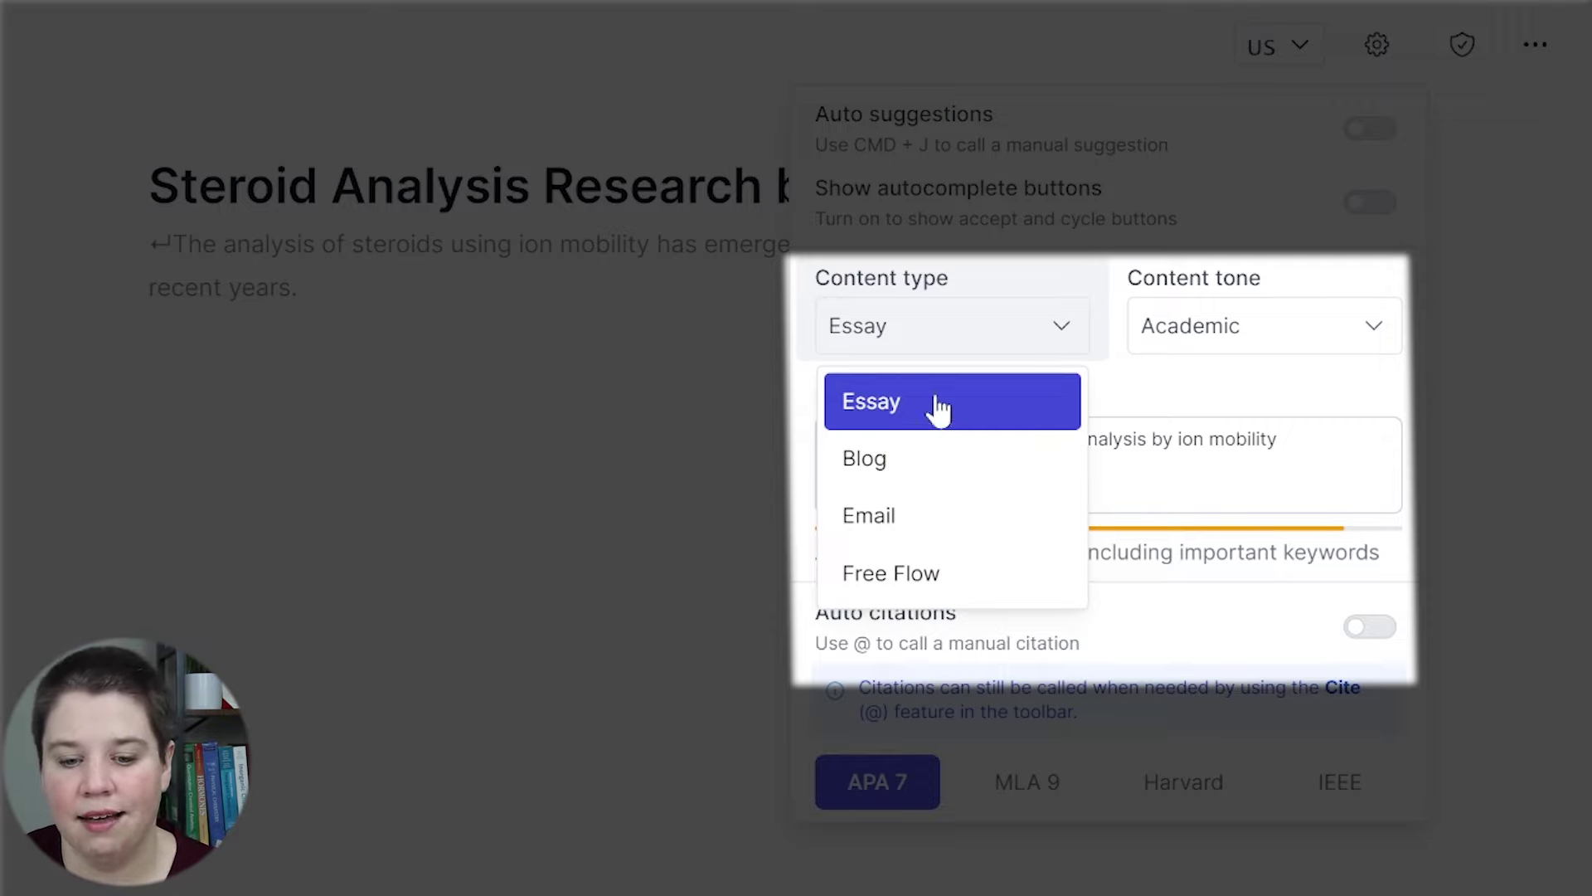
{"action": "left_click", "coordinate": [1161, 412]}
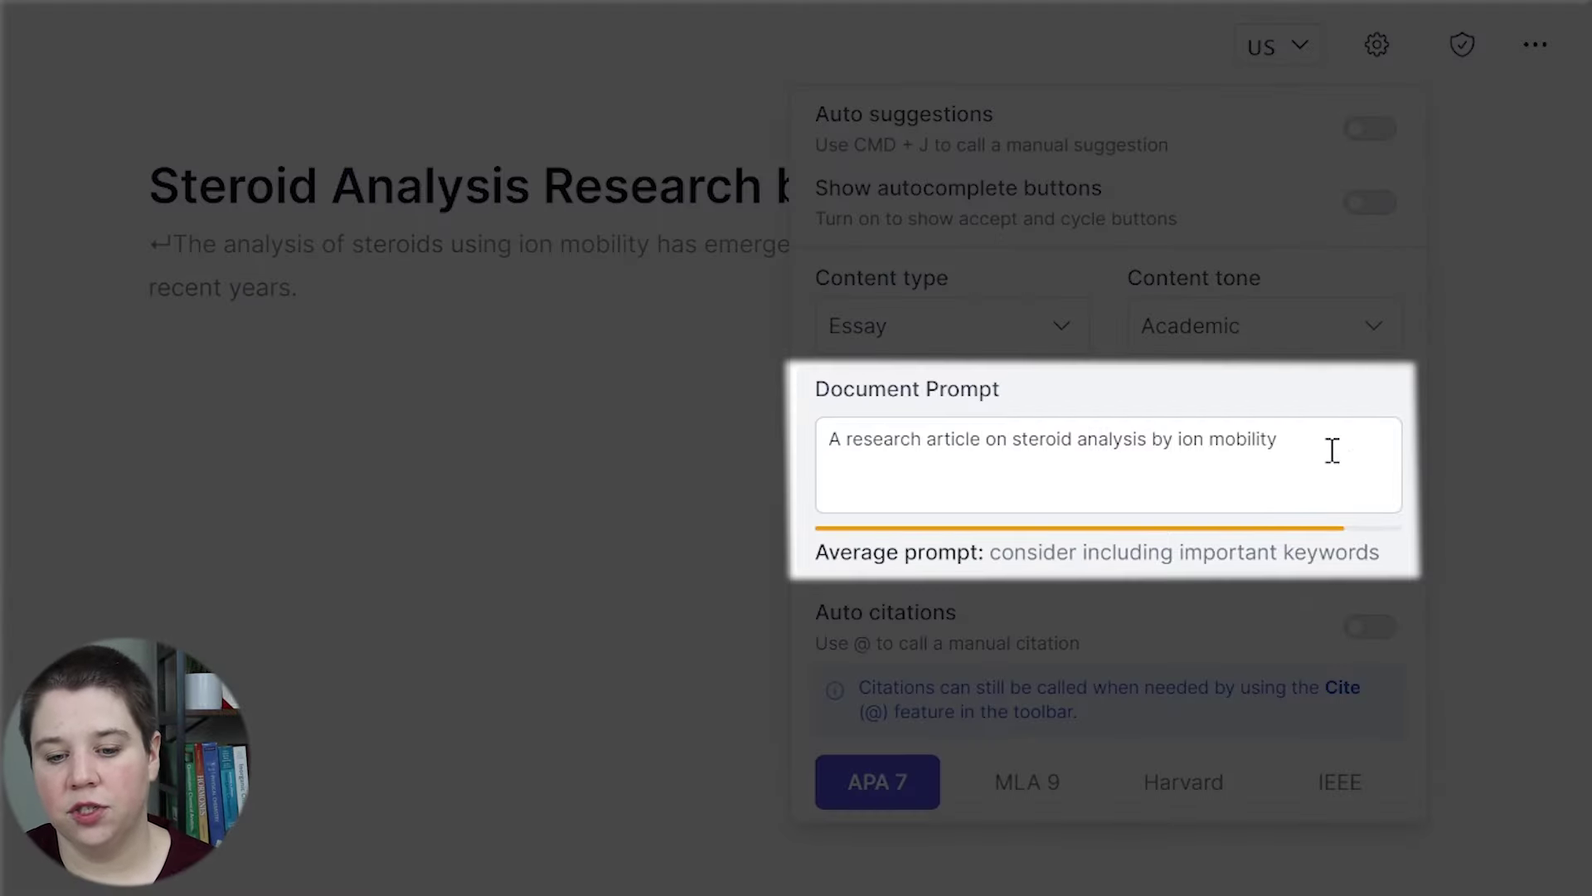
{"action": "left_click", "coordinate": [1332, 450]}
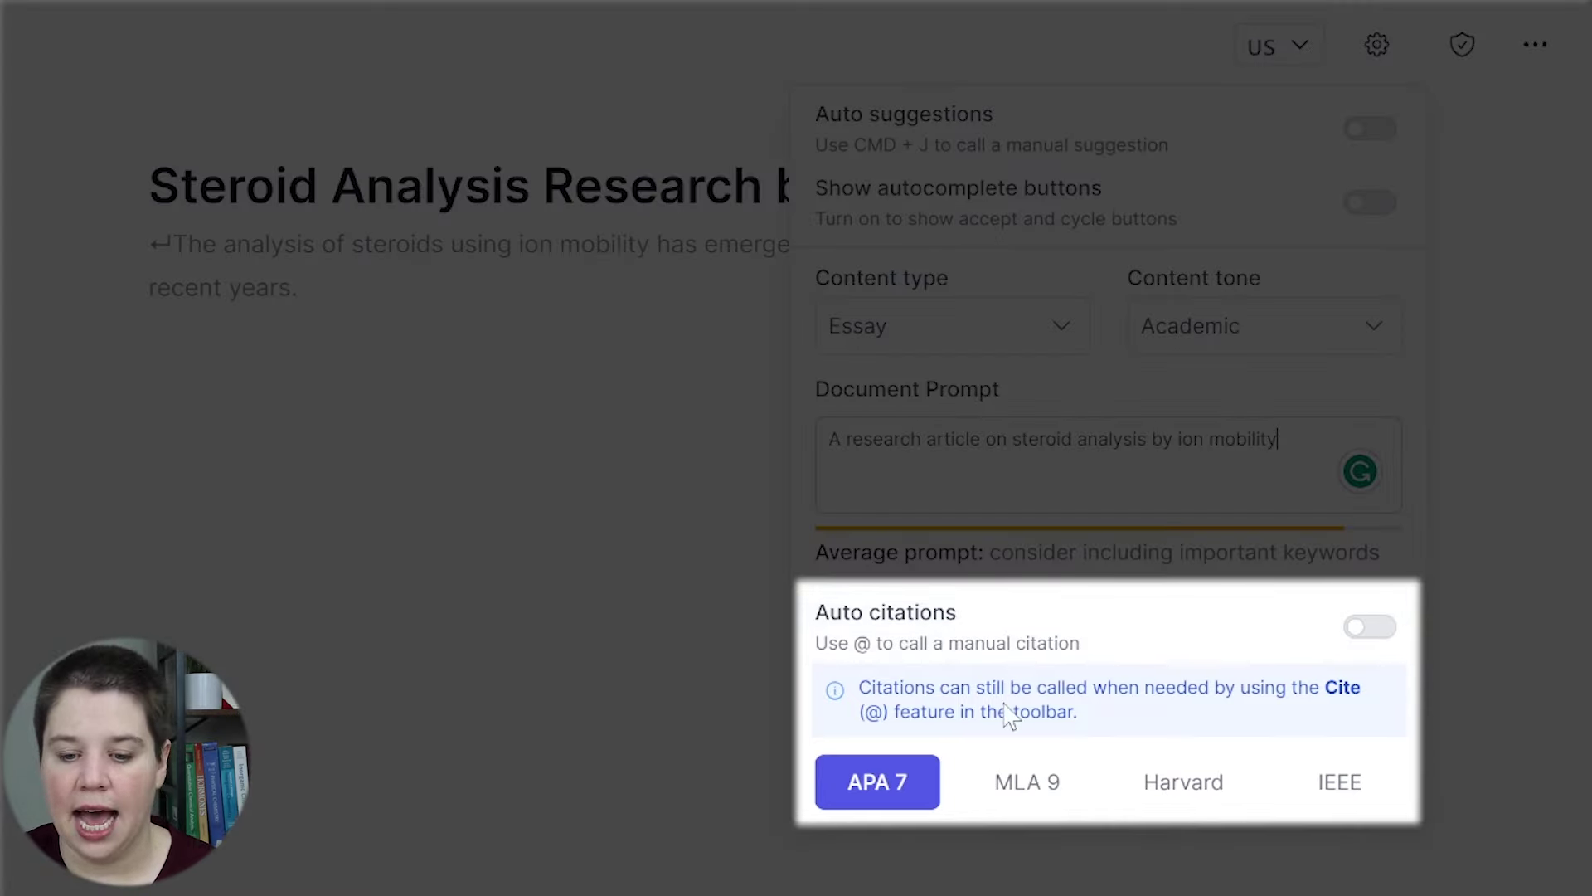
Step: Try auto citations by switching them on and off again, and return to the document body
{"action": "left_click", "coordinate": [1367, 631]}
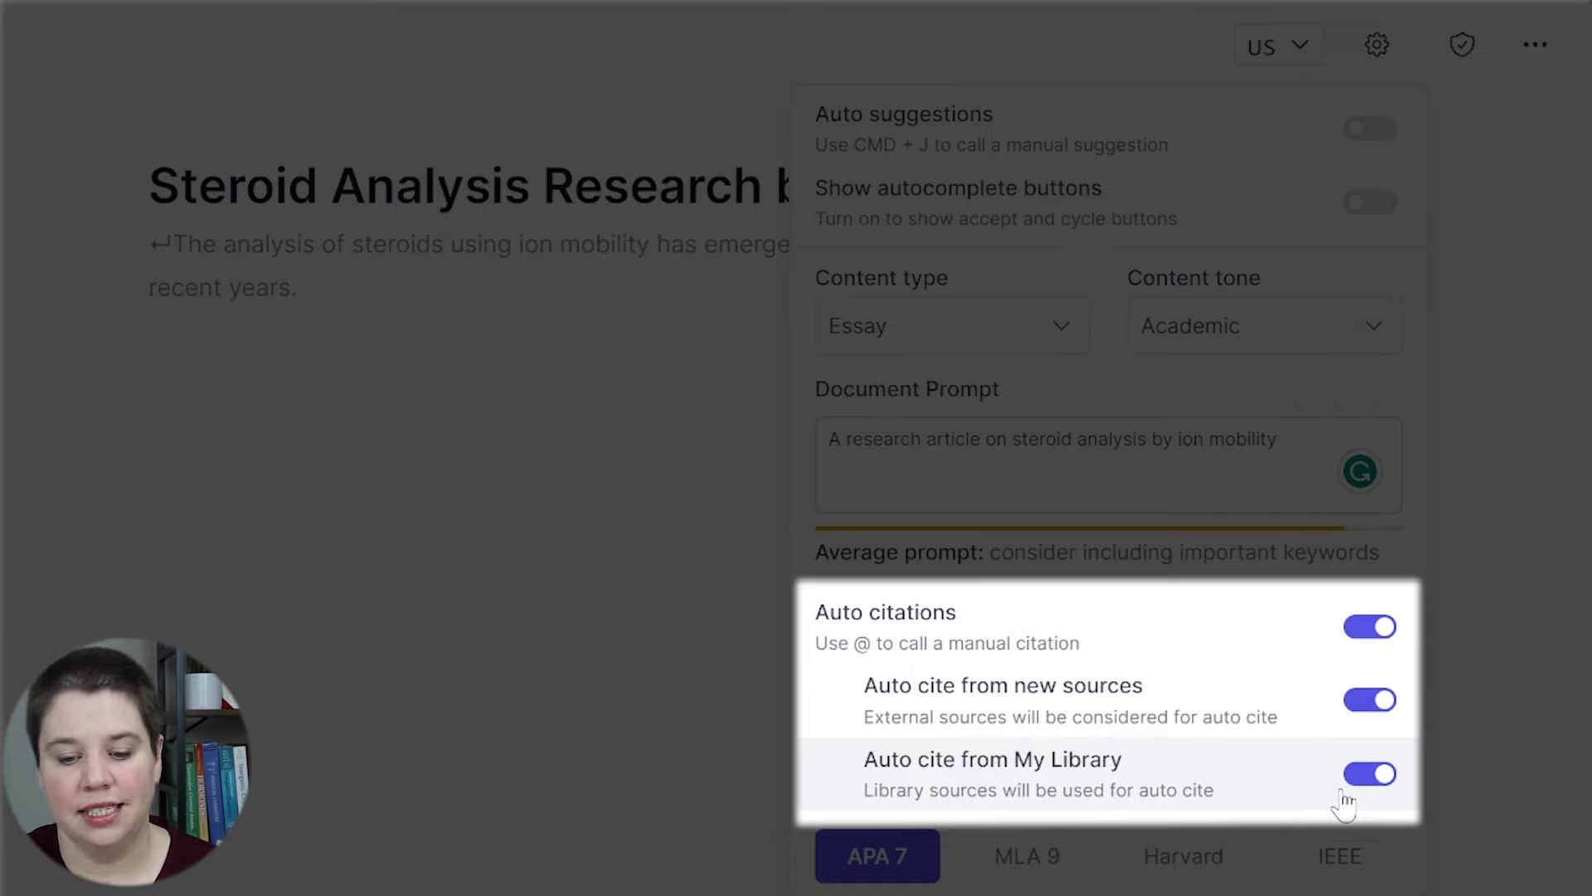
{"action": "left_click", "coordinate": [1381, 640]}
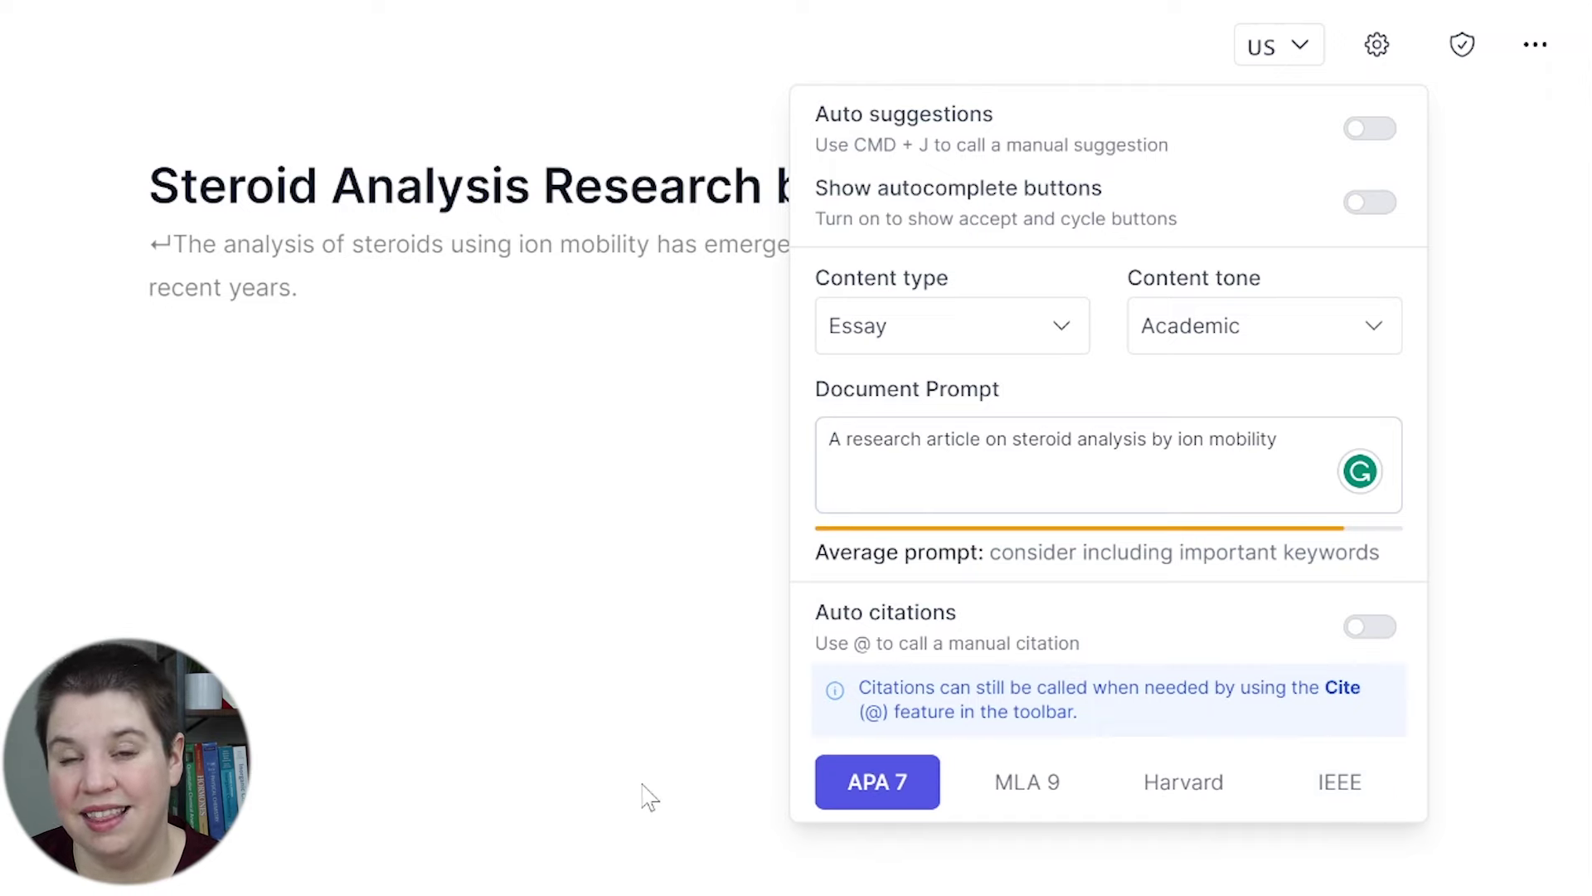
{"action": "left_click", "coordinate": [610, 650]}
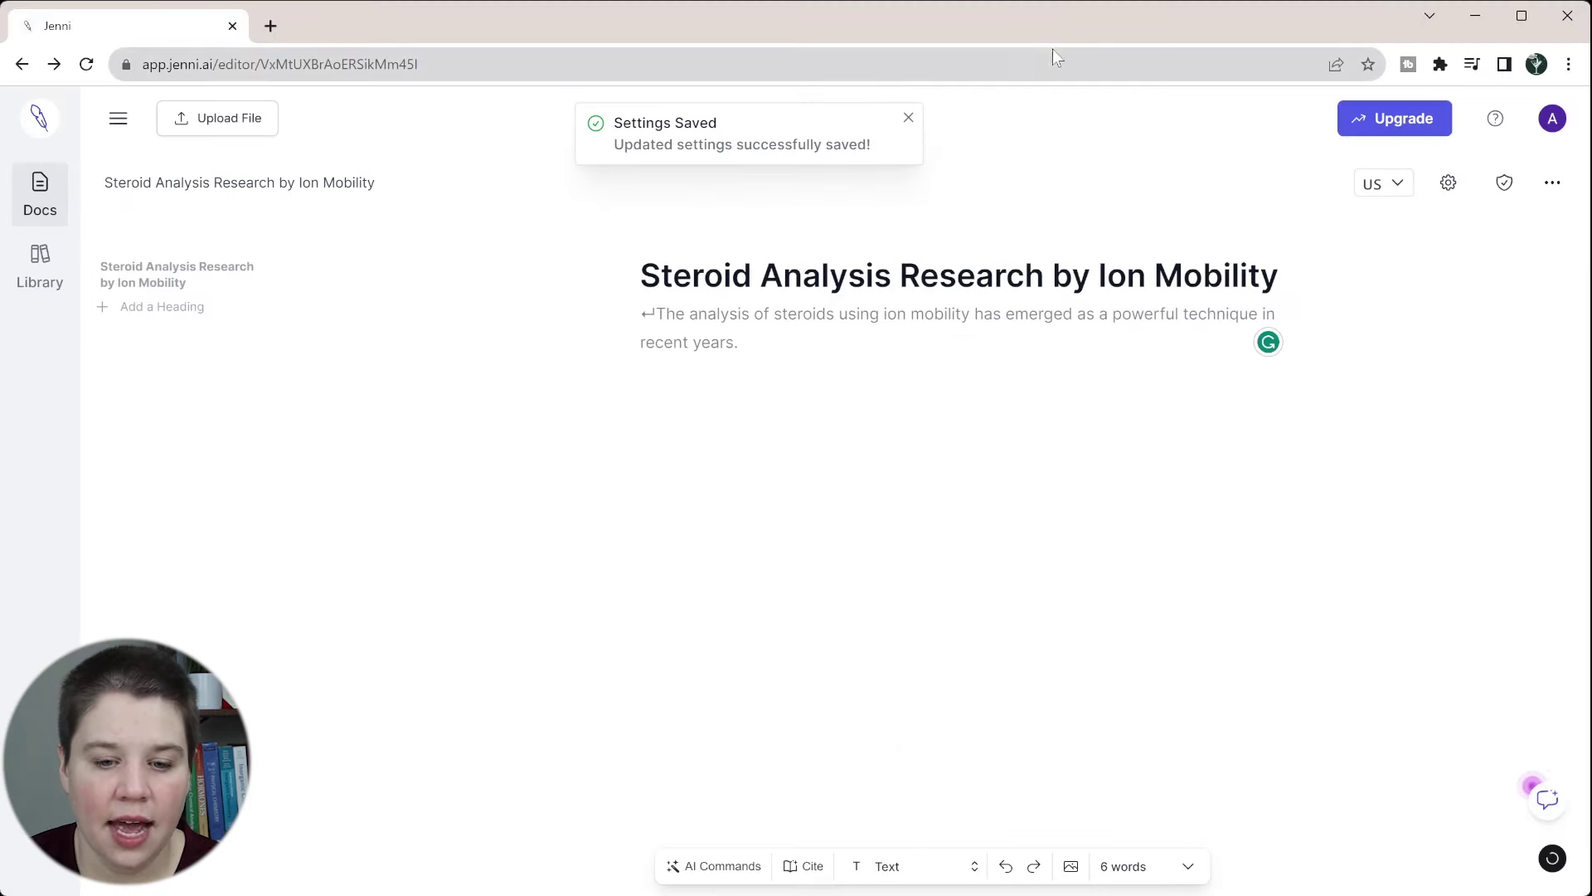
{"action": "left_click", "coordinate": [711, 419]}
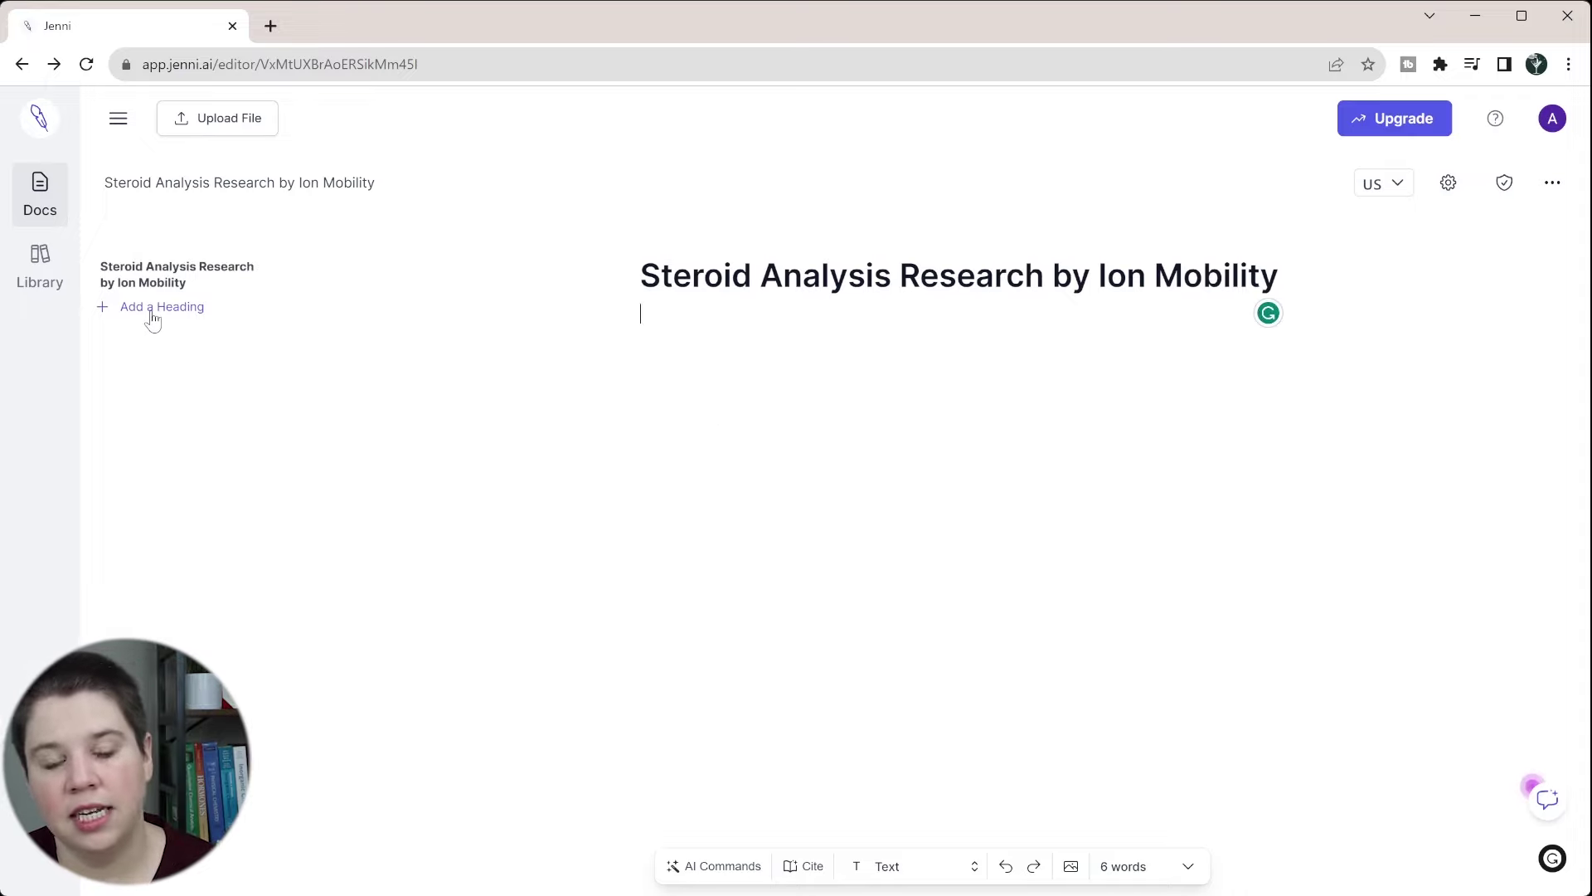
Step: Add the headings "Introduction" and "Methods" to the document outline
{"action": "left_click", "coordinate": [153, 318]}
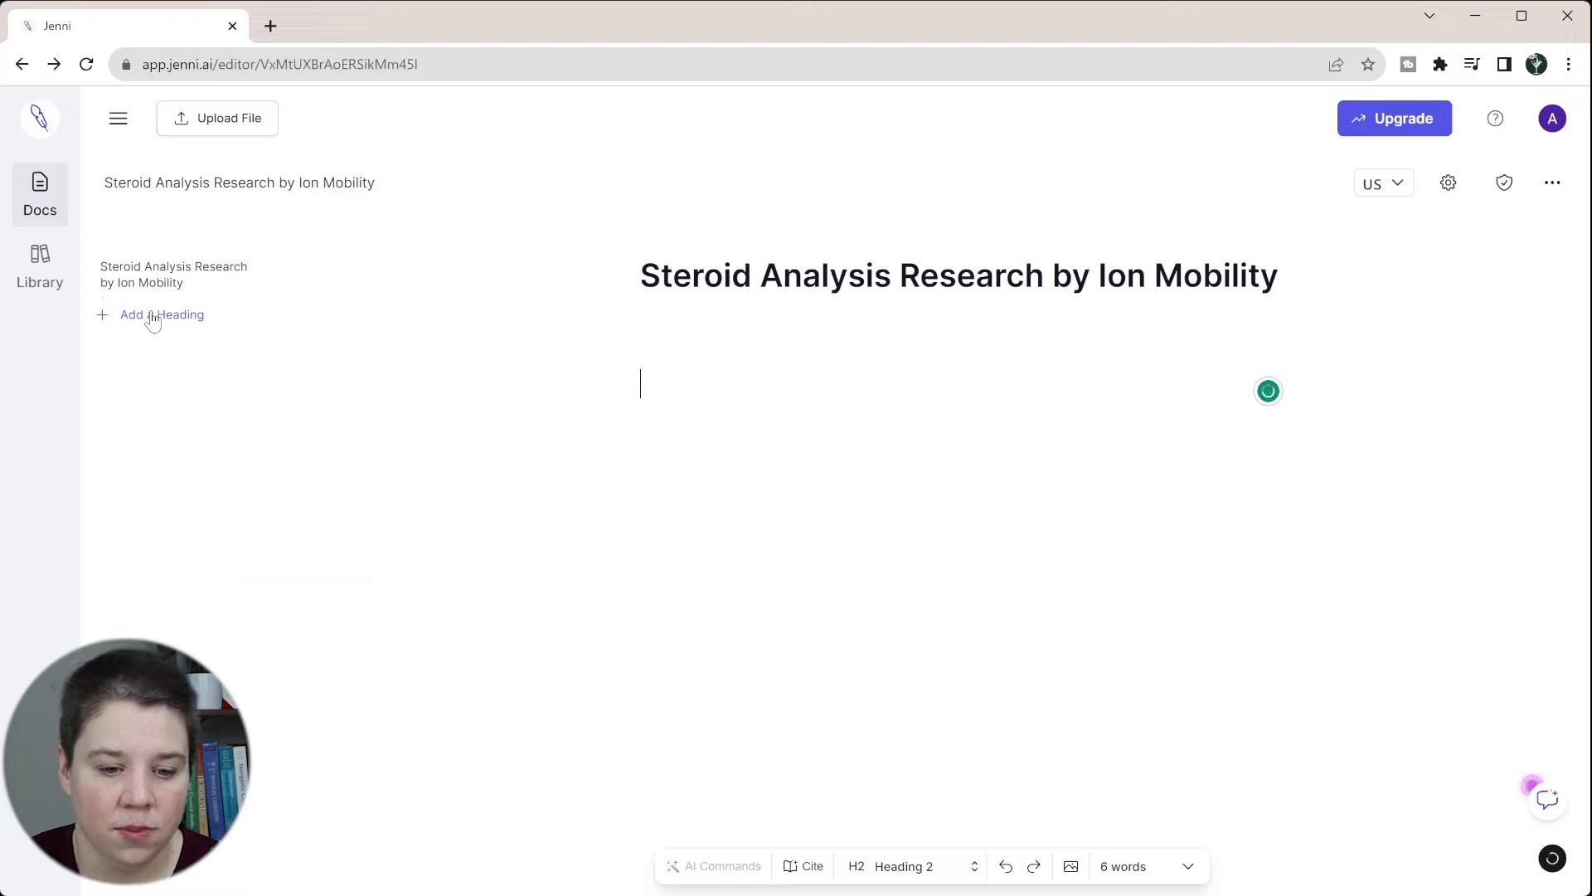
{"action": "type", "text": "Introduction"}
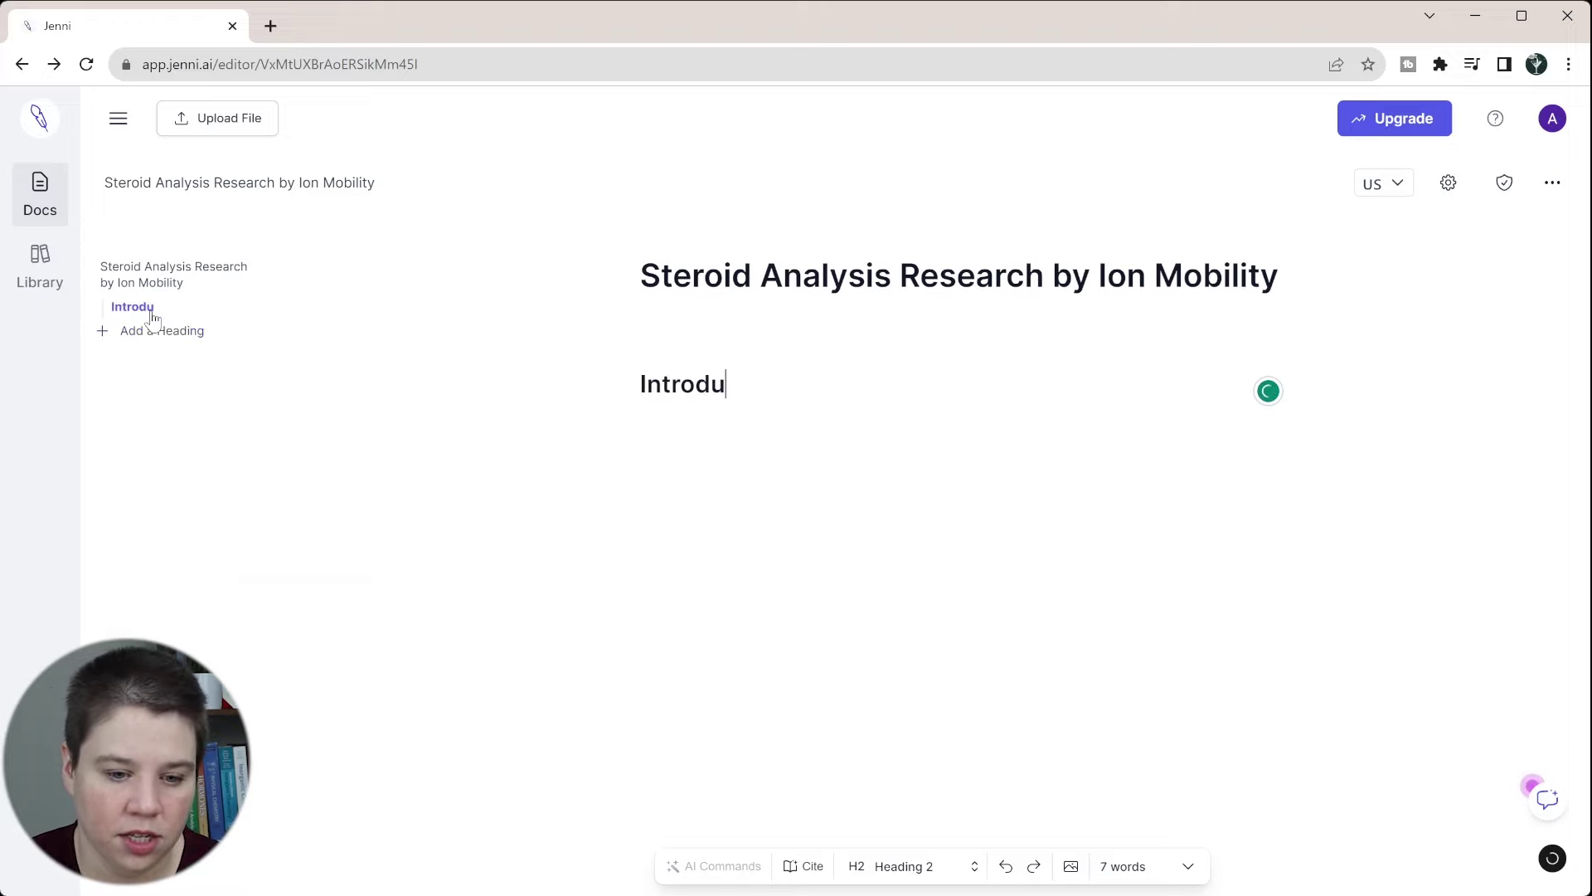
{"action": "key", "text": "Return"}
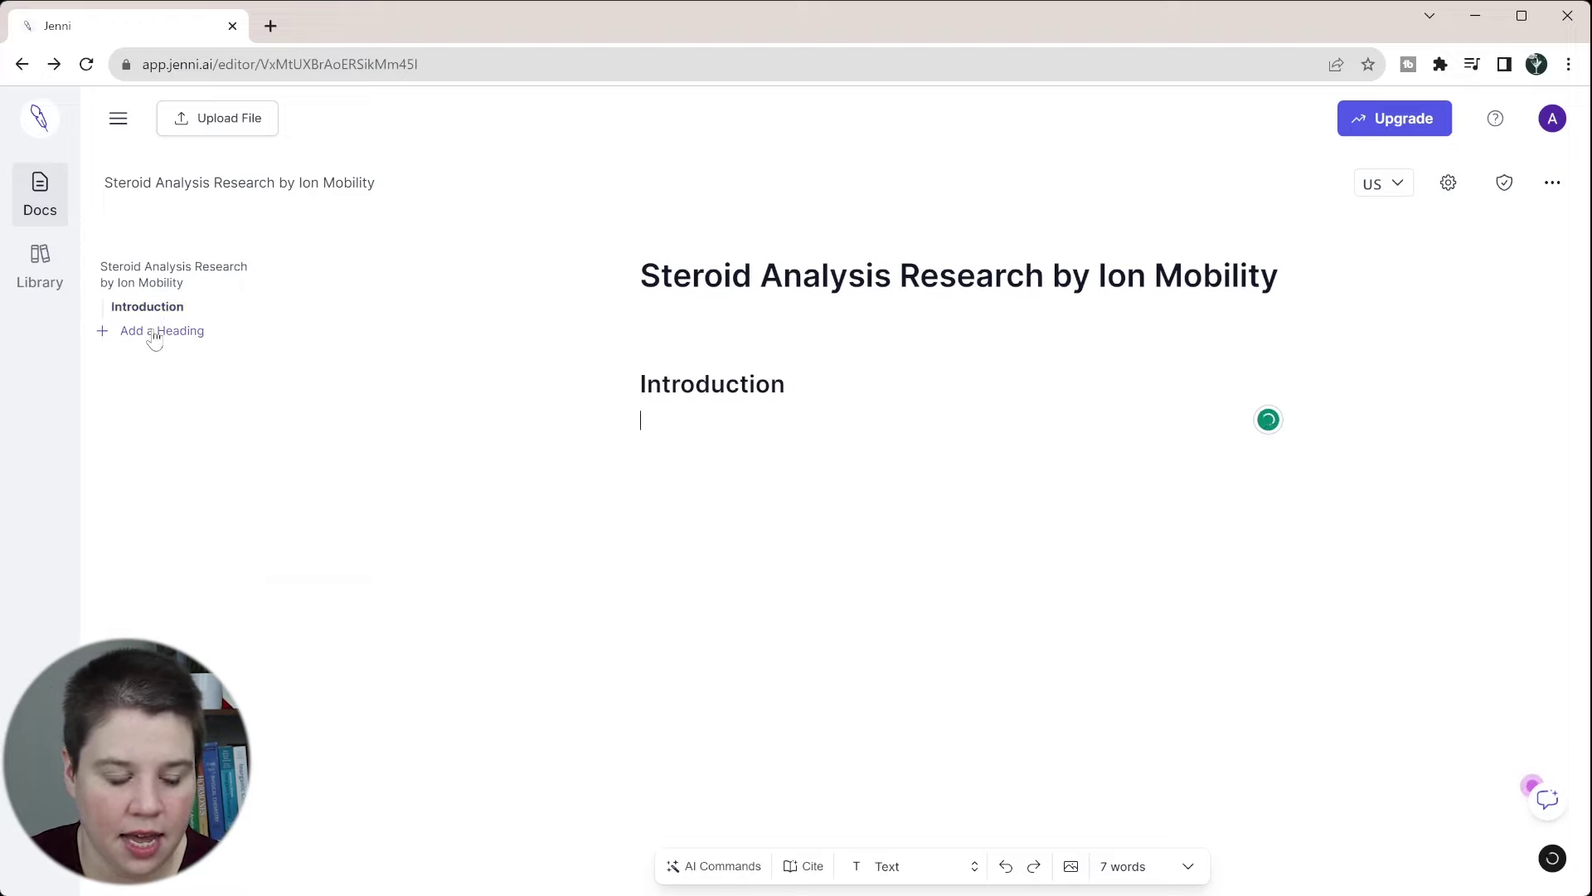
{"action": "left_click", "coordinate": [155, 333]}
{"action": "type", "text": "Me"}
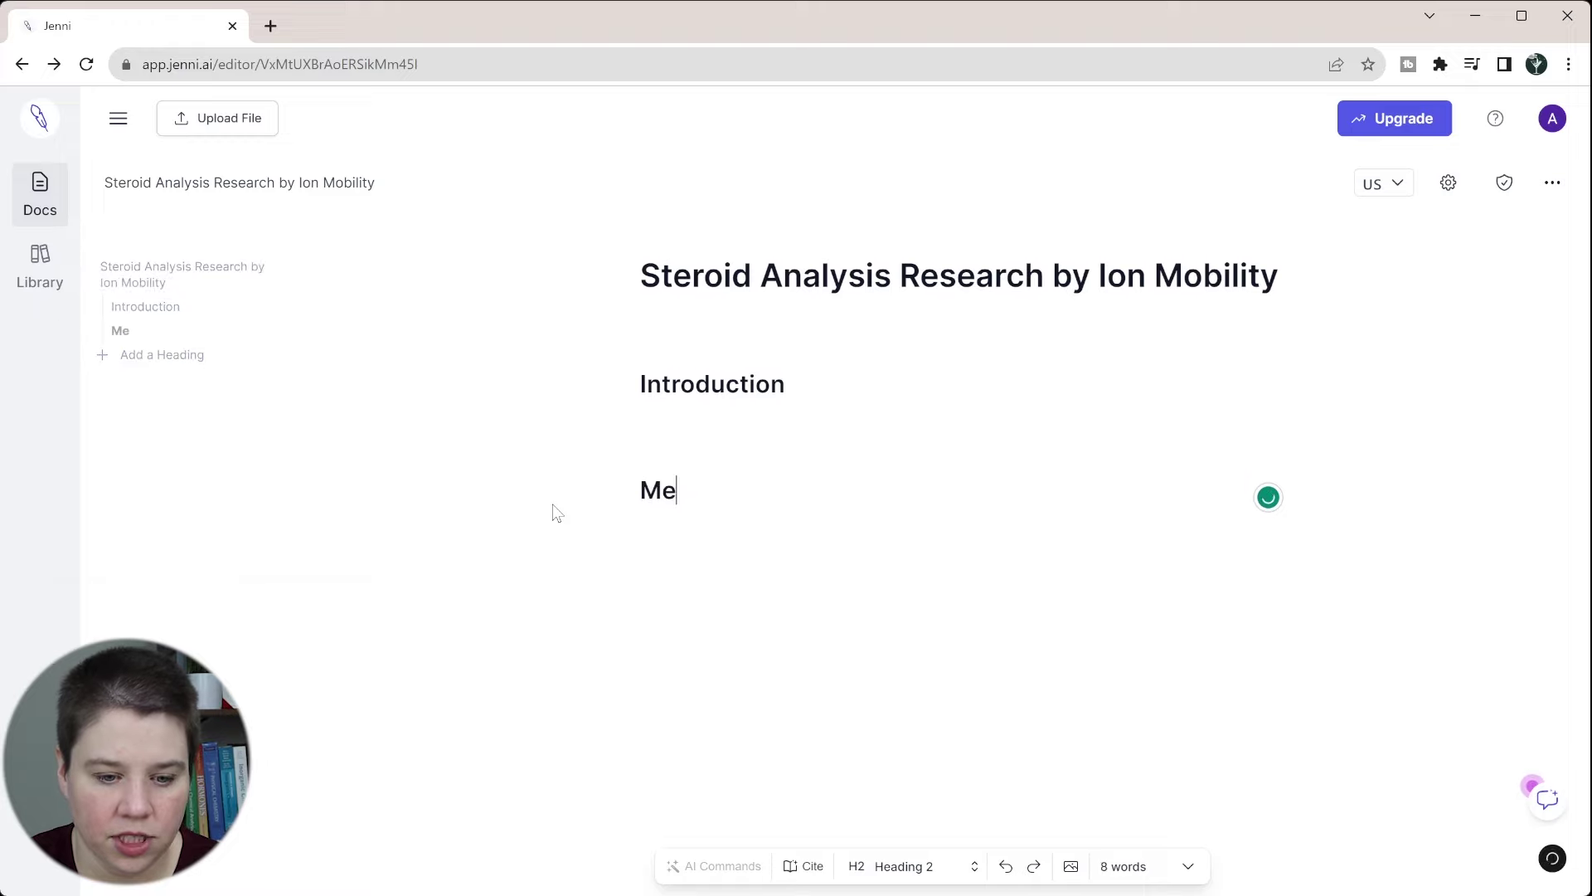
{"action": "type", "text": "thods"}
{"action": "key", "text": "Return"}
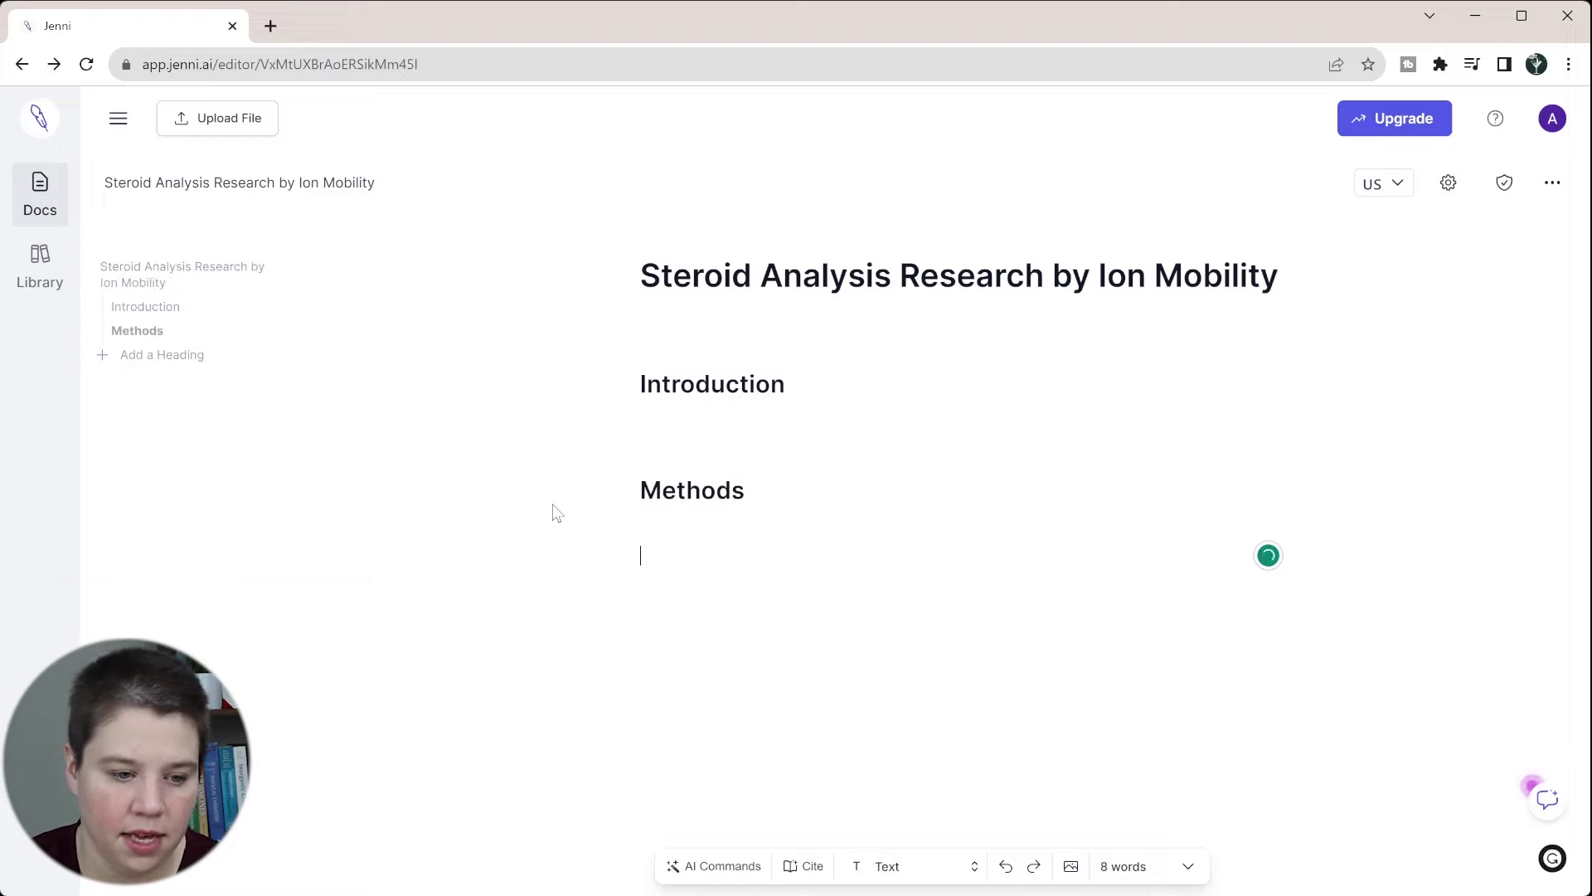
Step: Add the headings "Results and Discussion" and "Conclusion" after Methods in the outline
{"action": "left_click", "coordinate": [180, 362]}
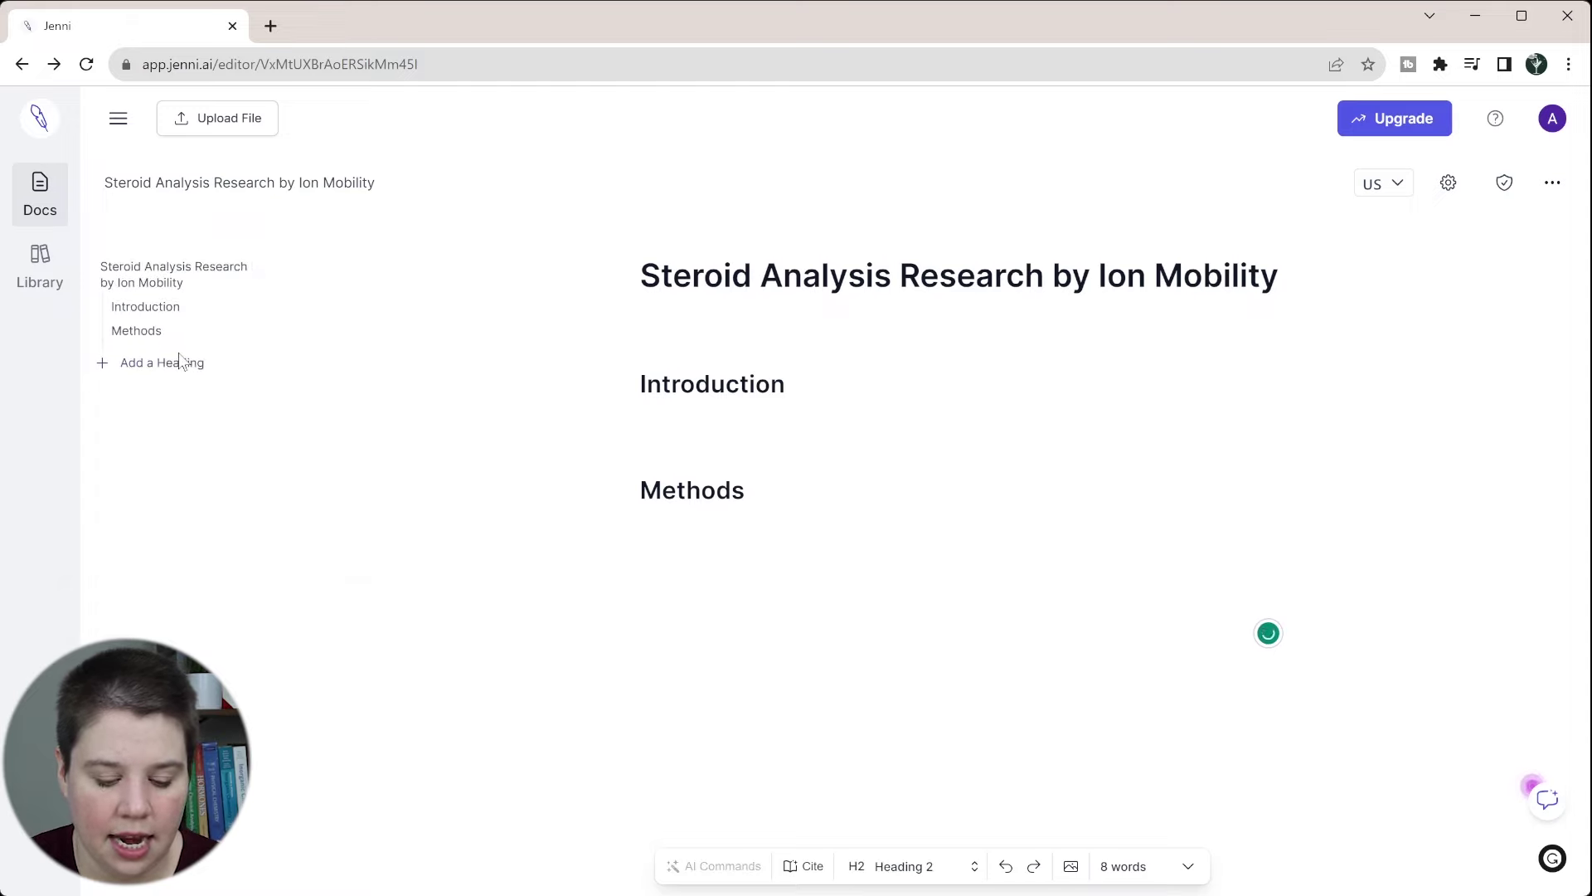
{"action": "type", "text": "Results"}
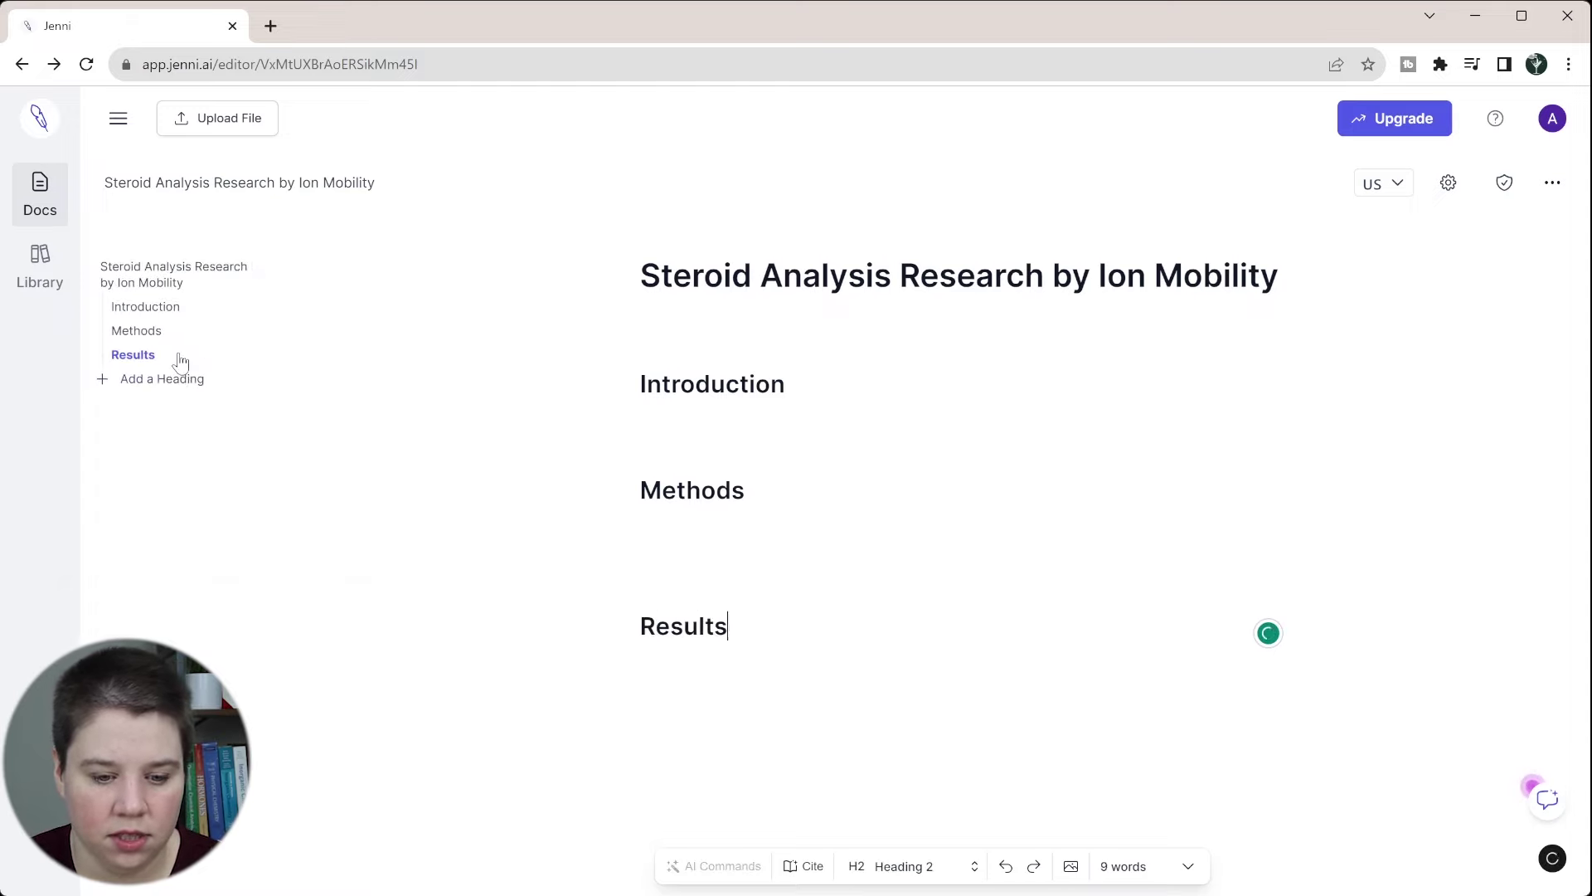
{"action": "type", "text": " and Discussion"}
{"action": "key", "text": "Return"}
{"action": "left_click", "coordinate": [182, 382]}
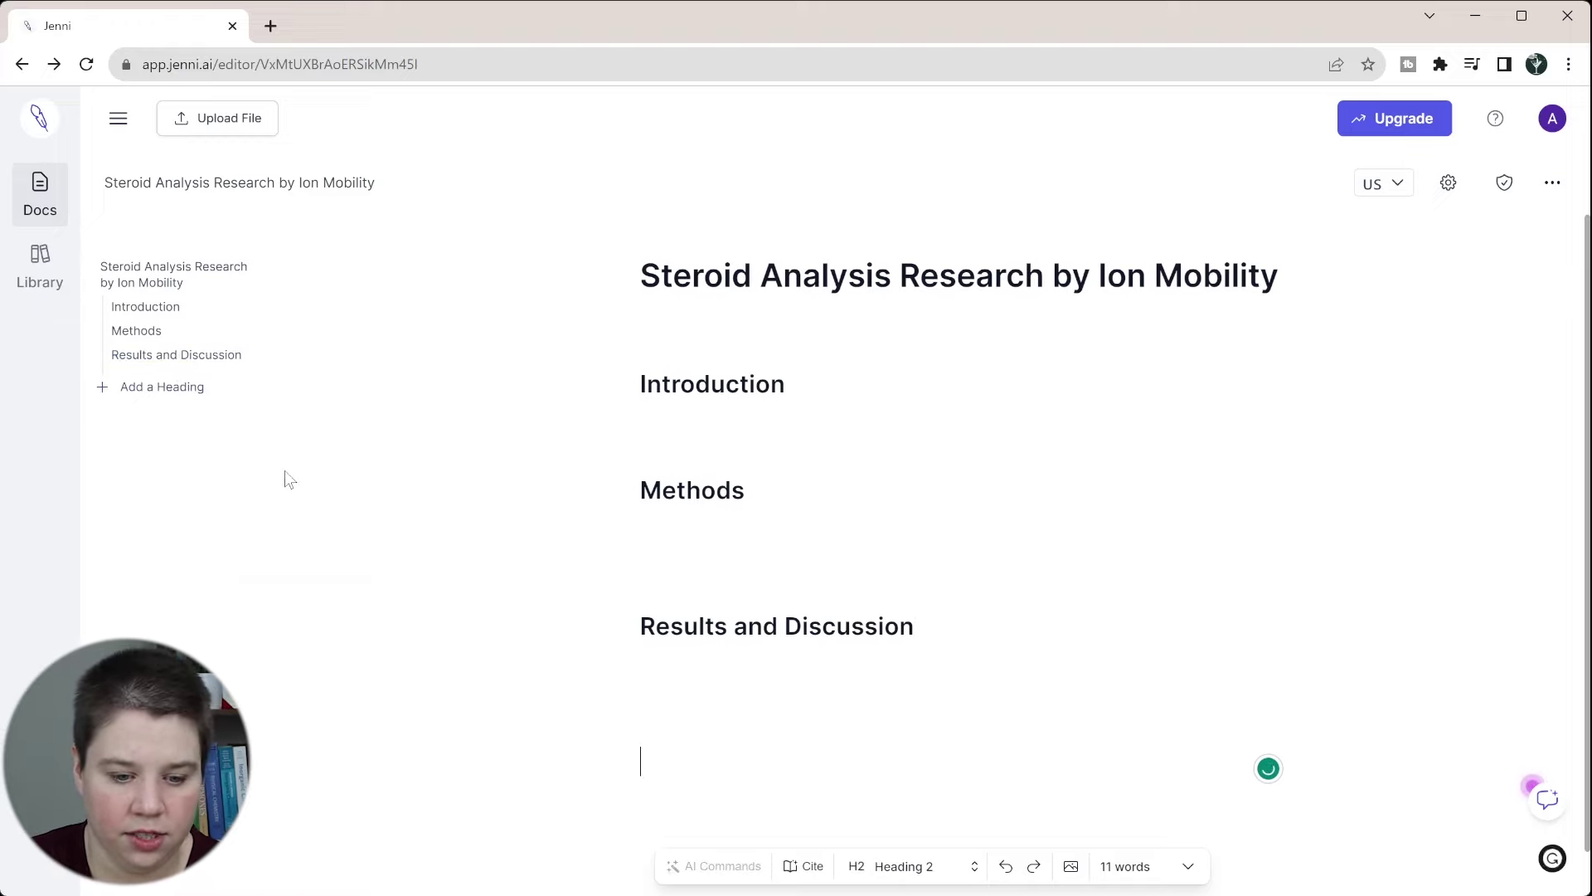
{"action": "type", "text": "Conclusion"}
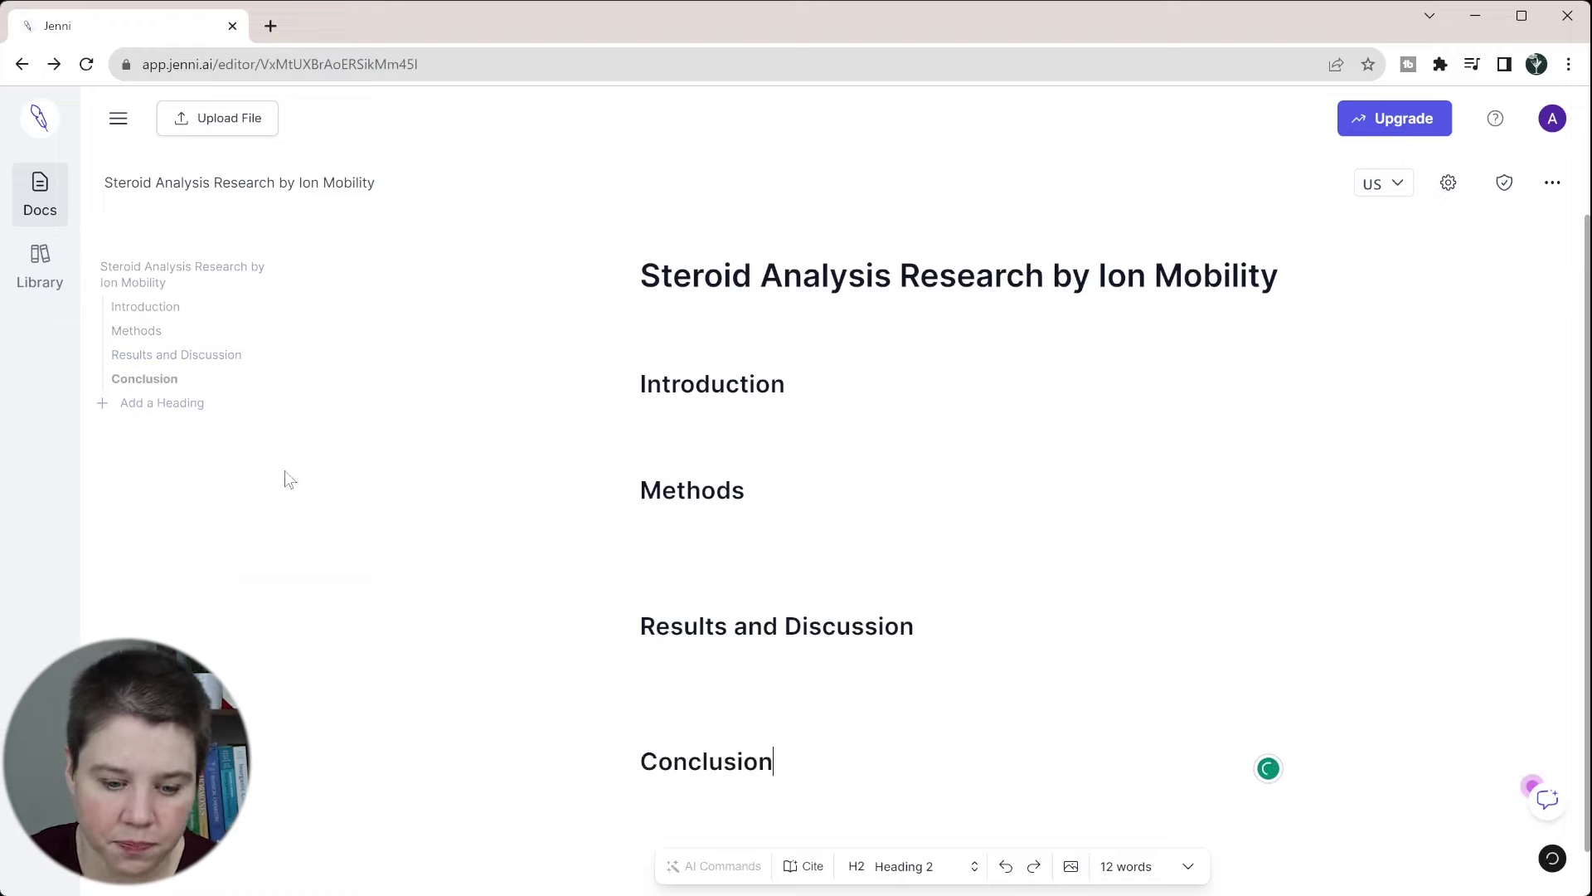
Step: Format the empty line below Introduction as Heading 2 and enter "Steroid Analysis" on it
{"action": "left_click", "coordinate": [692, 413]}
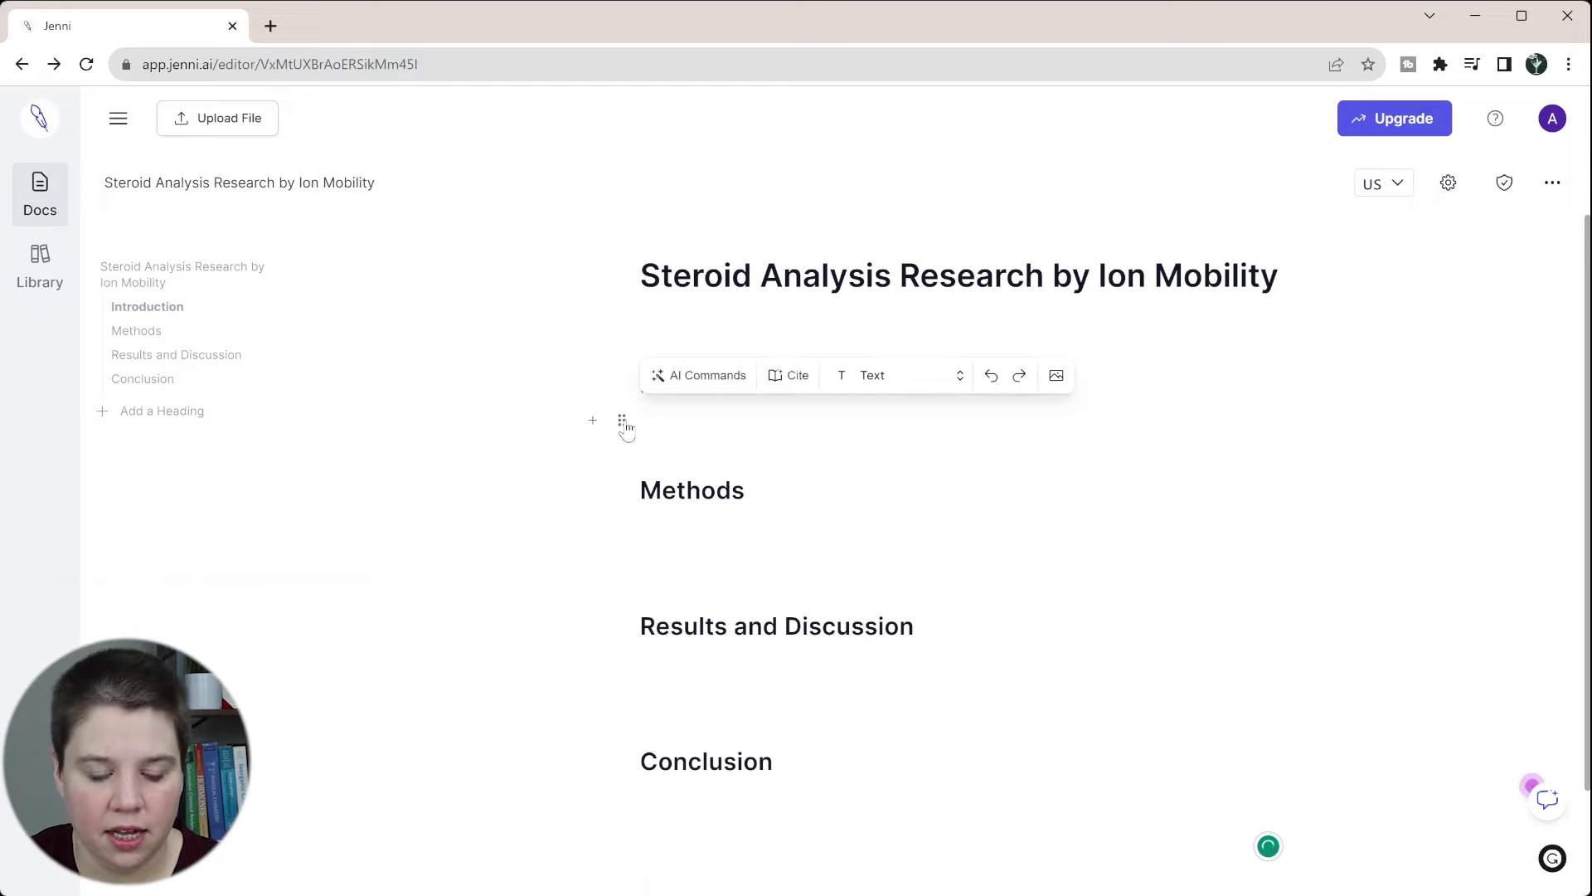
{"action": "left_click", "coordinate": [902, 374]}
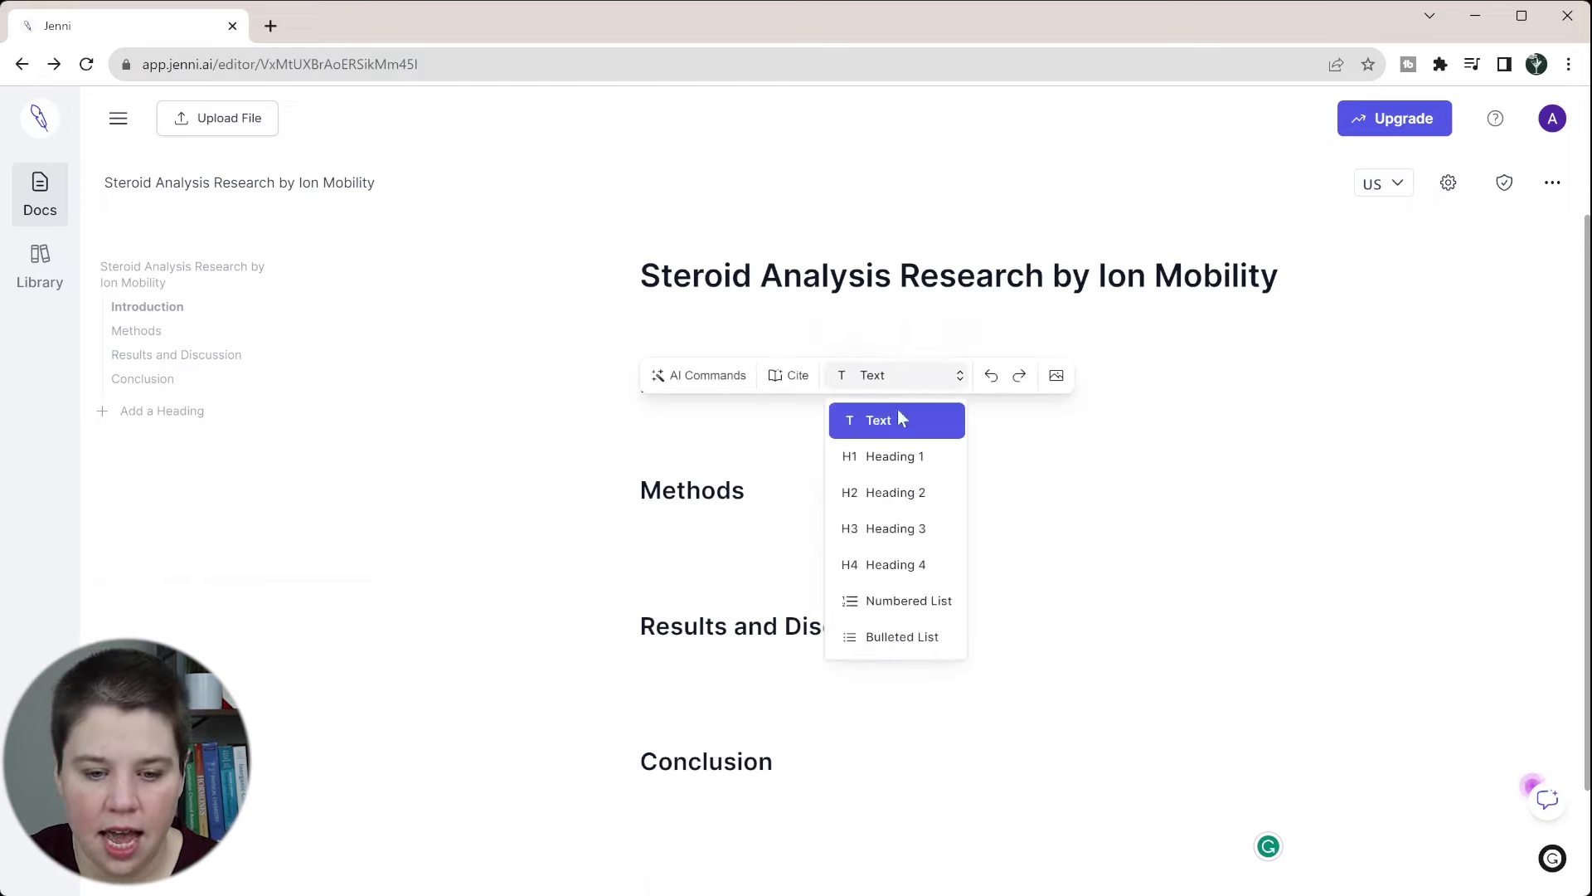
{"action": "left_click", "coordinate": [879, 492]}
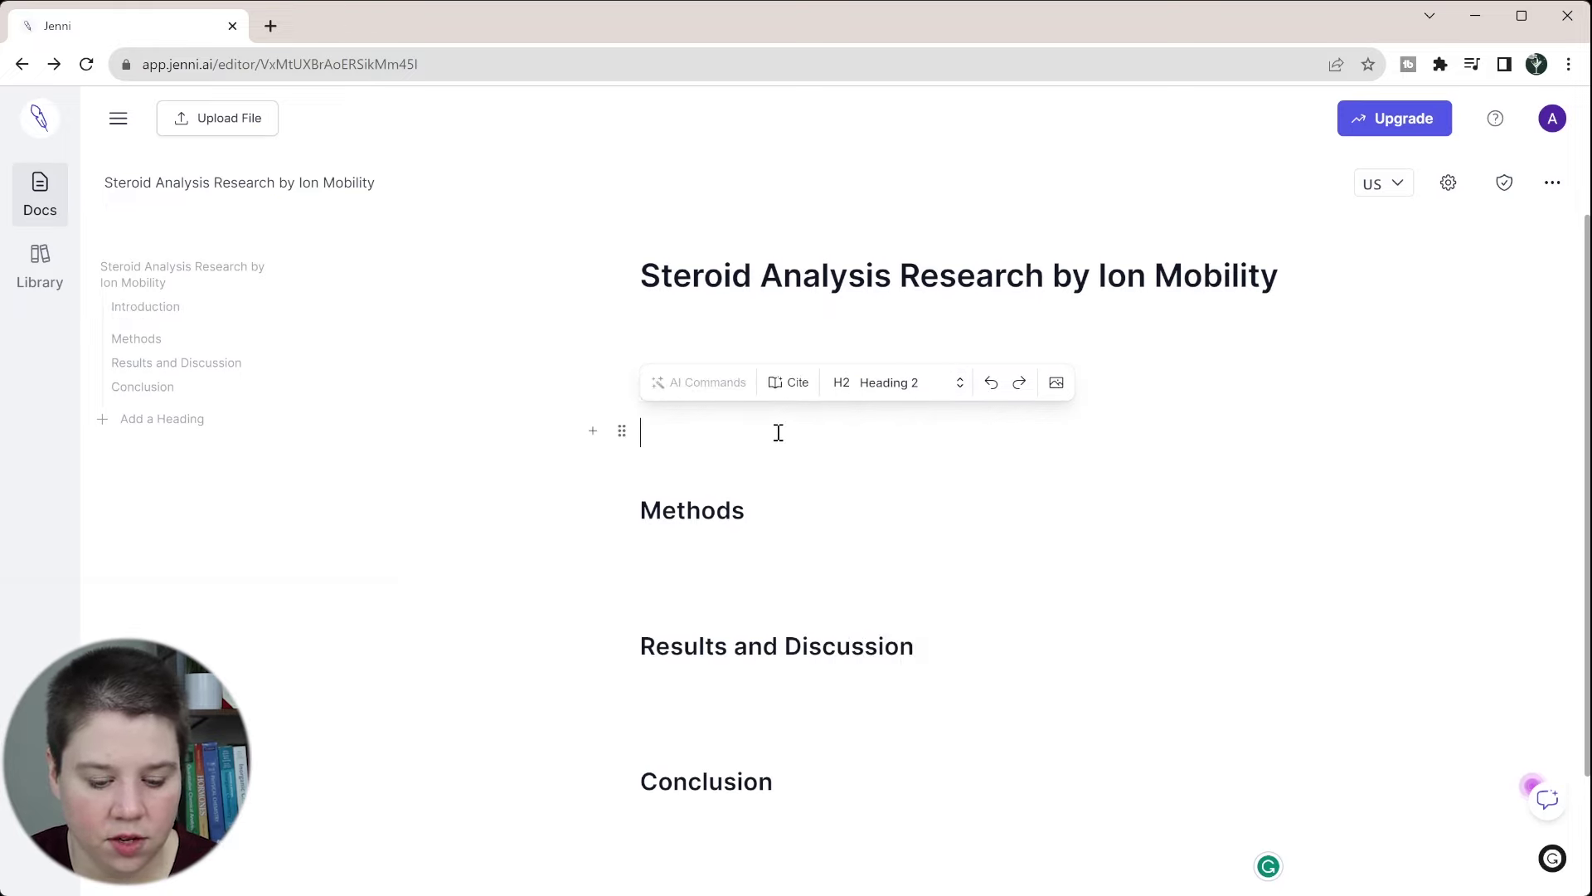
{"action": "type", "text": "Steroid Analysis"}
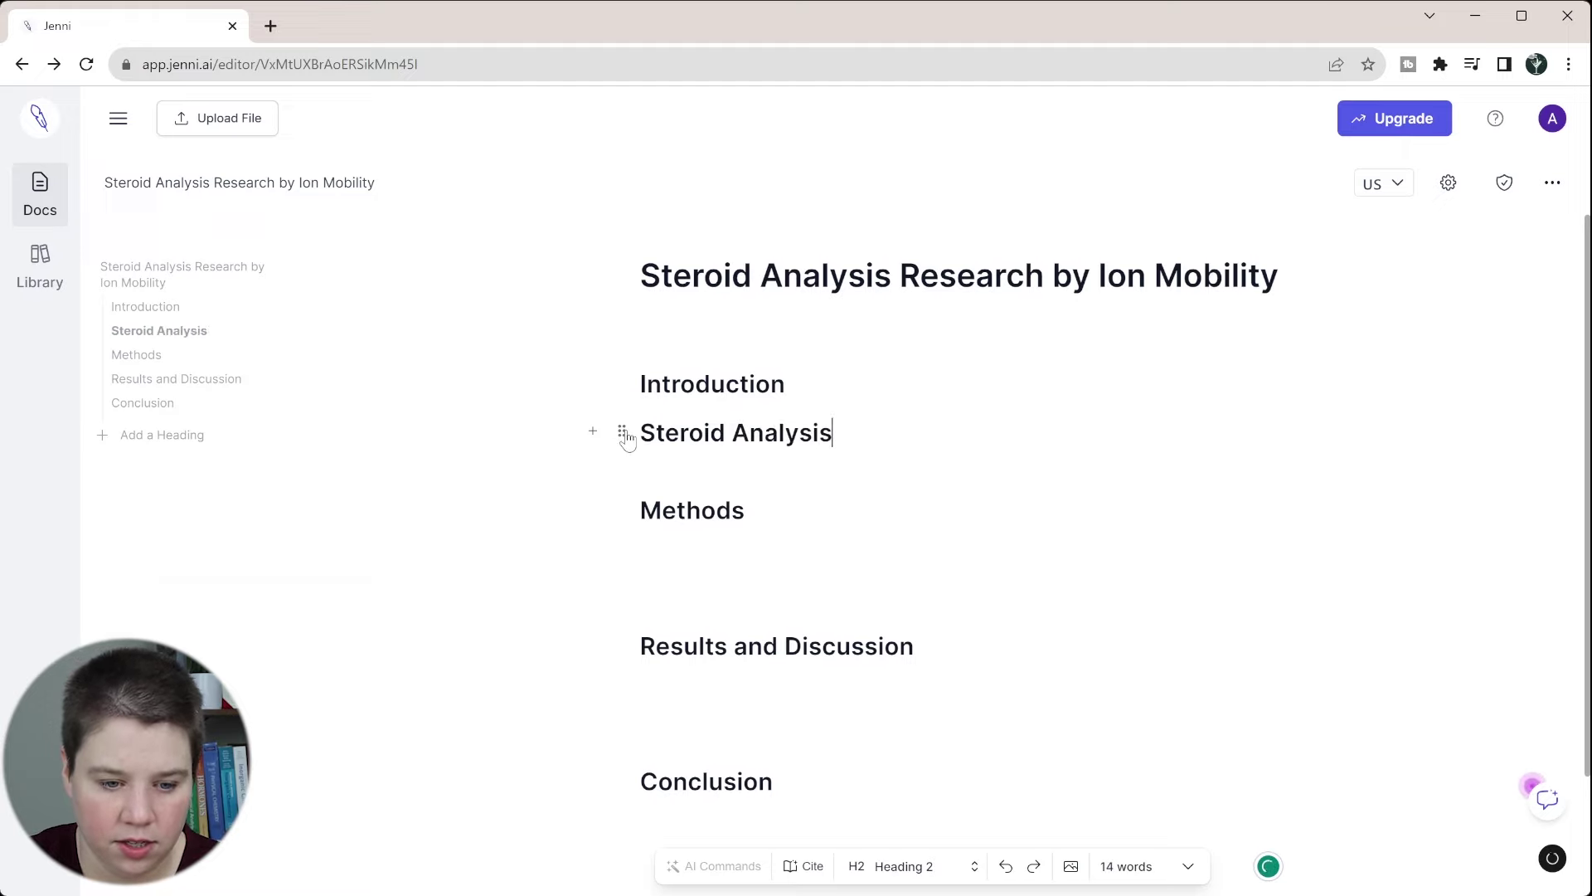
Step: Change the "Steroid Analysis" heading to Heading 3 so it nests under Introduction
{"action": "left_click", "coordinate": [623, 433]}
{"action": "left_click", "coordinate": [913, 388]}
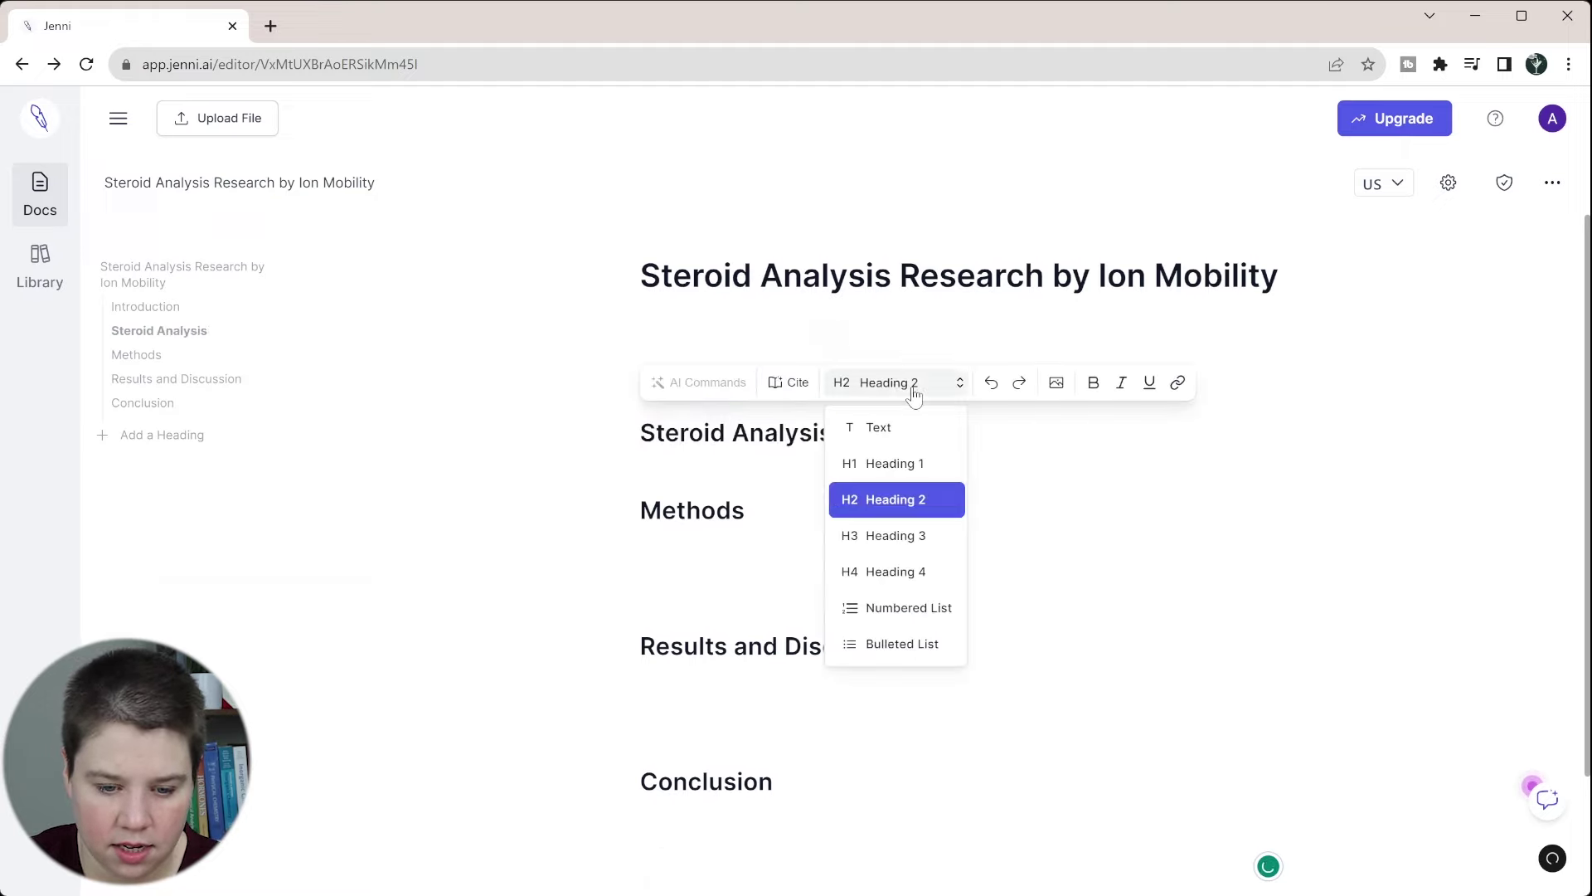
{"action": "left_click", "coordinate": [886, 536]}
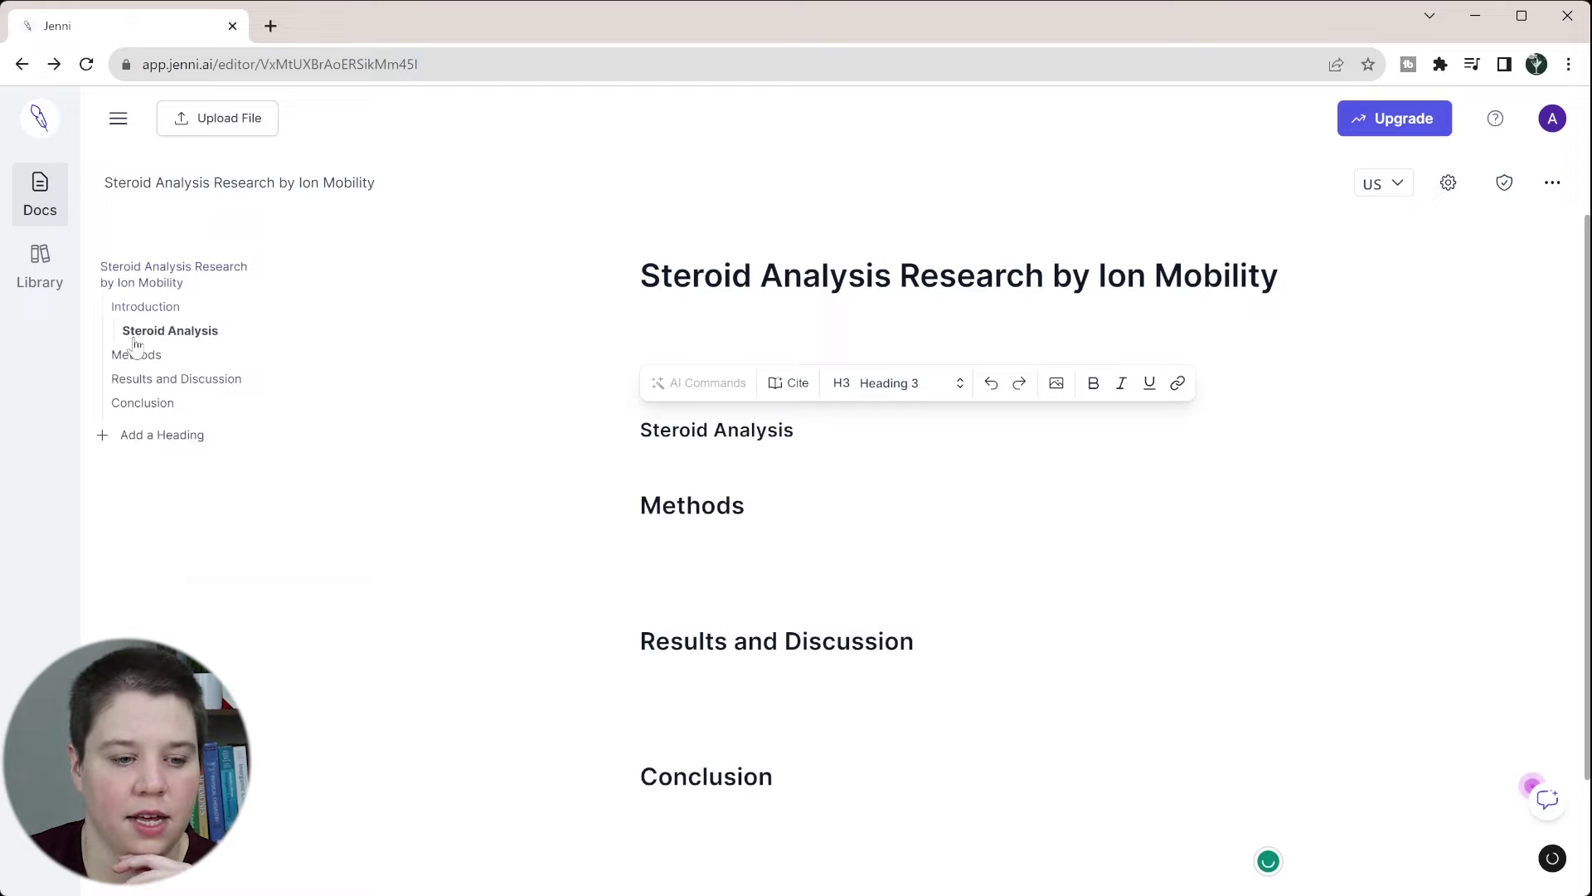
{"action": "left_click", "coordinate": [692, 276]}
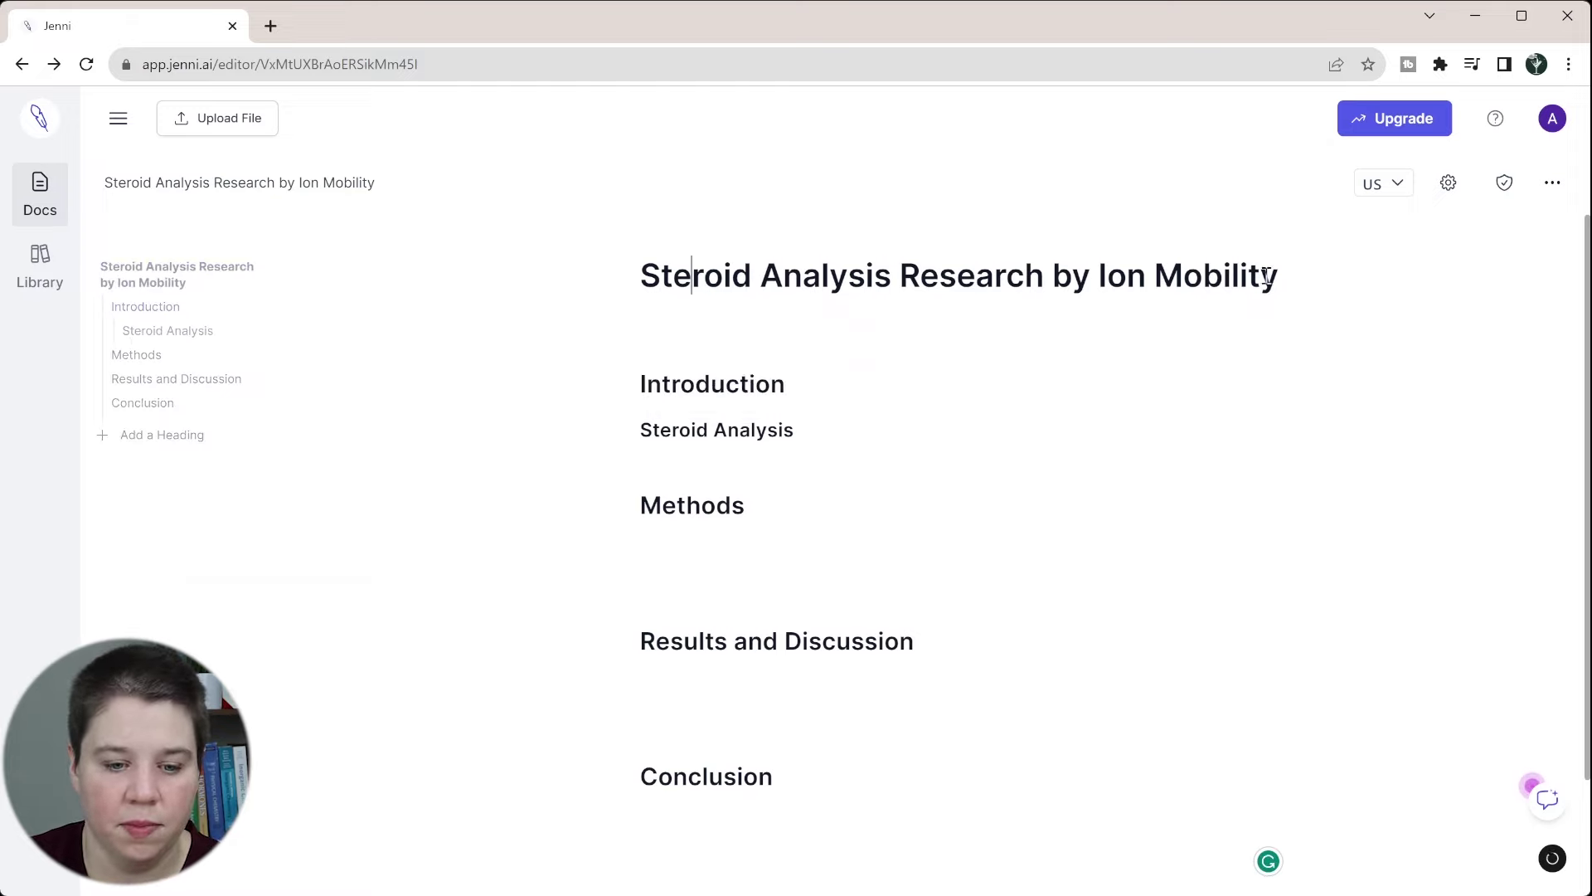
Step: Add "Ion Mobility" on a new line below the Steroid Analysis subheading and format it as Heading 3
{"action": "left_click", "coordinate": [841, 433]}
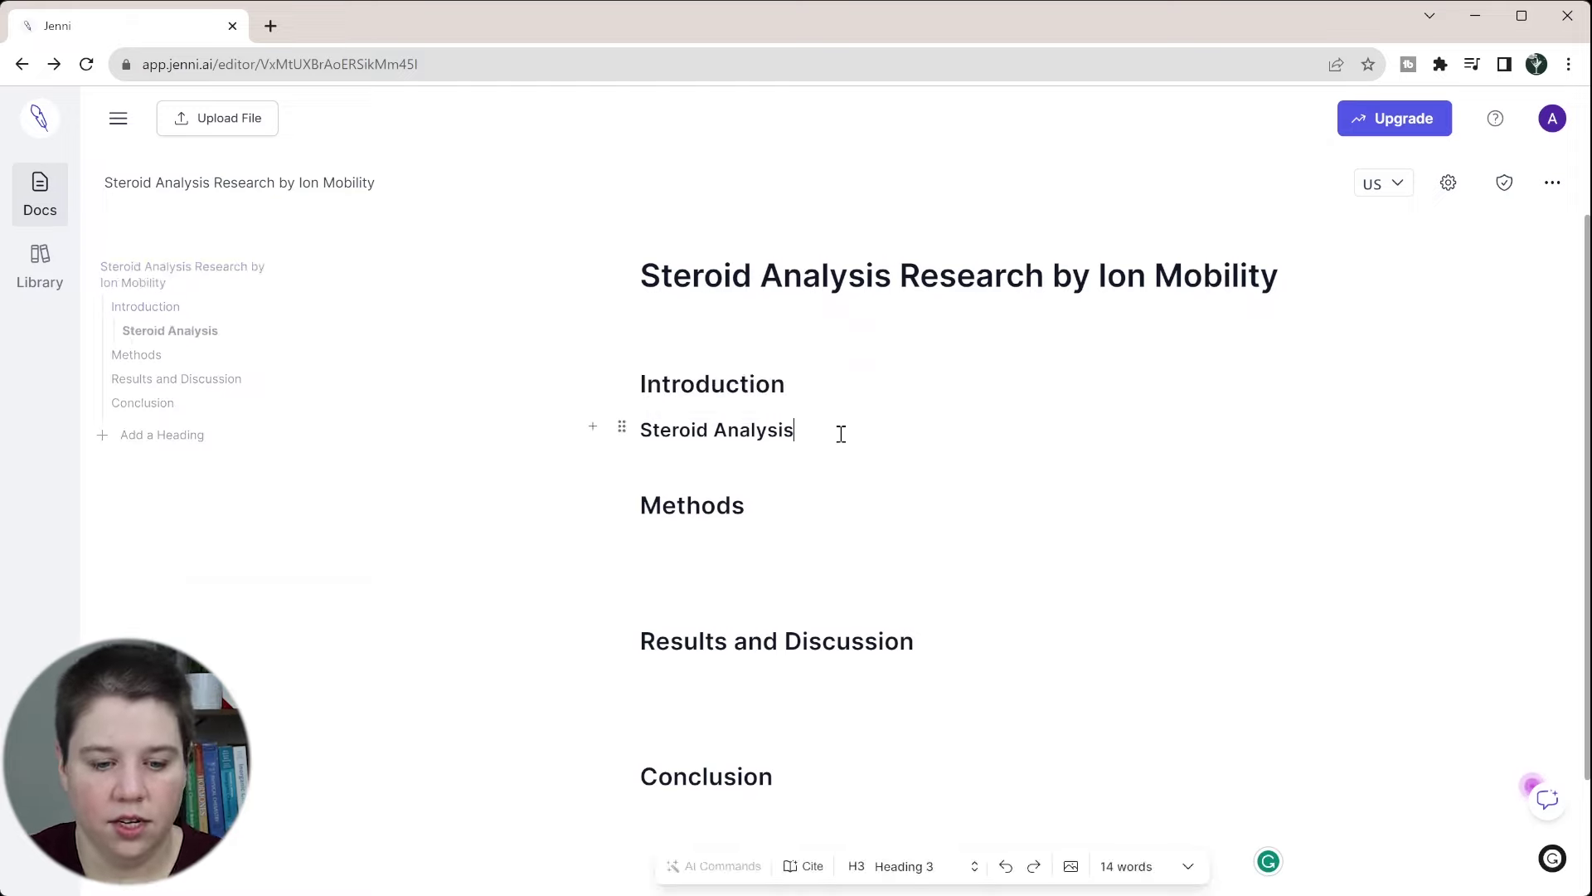
{"action": "key", "text": "Return"}
{"action": "key", "text": "Return"}
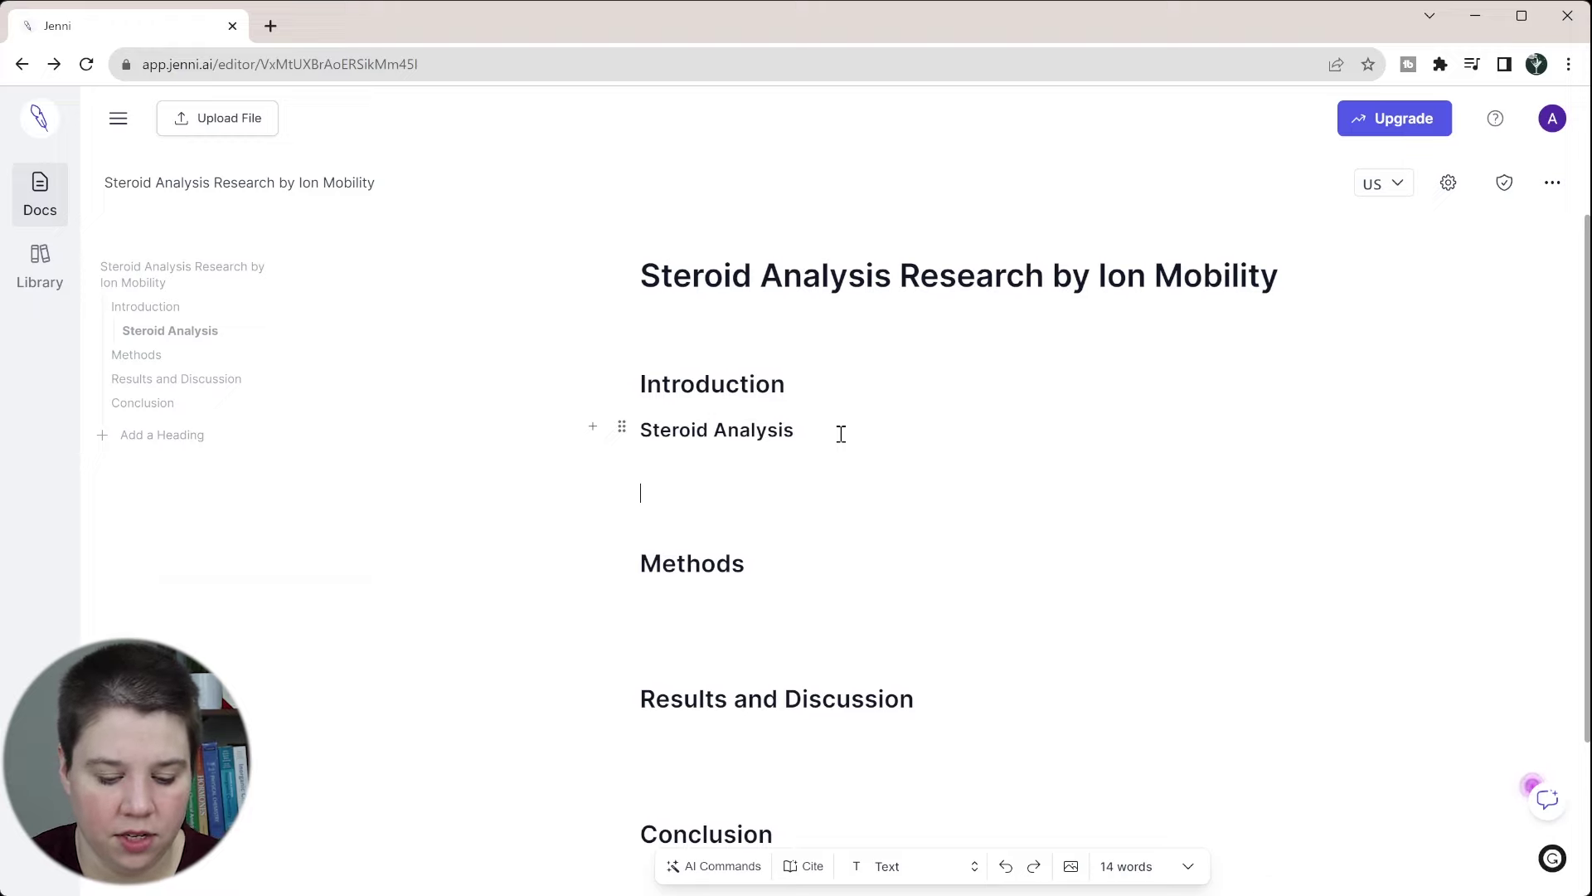
{"action": "type", "text": "Ion Mobility"}
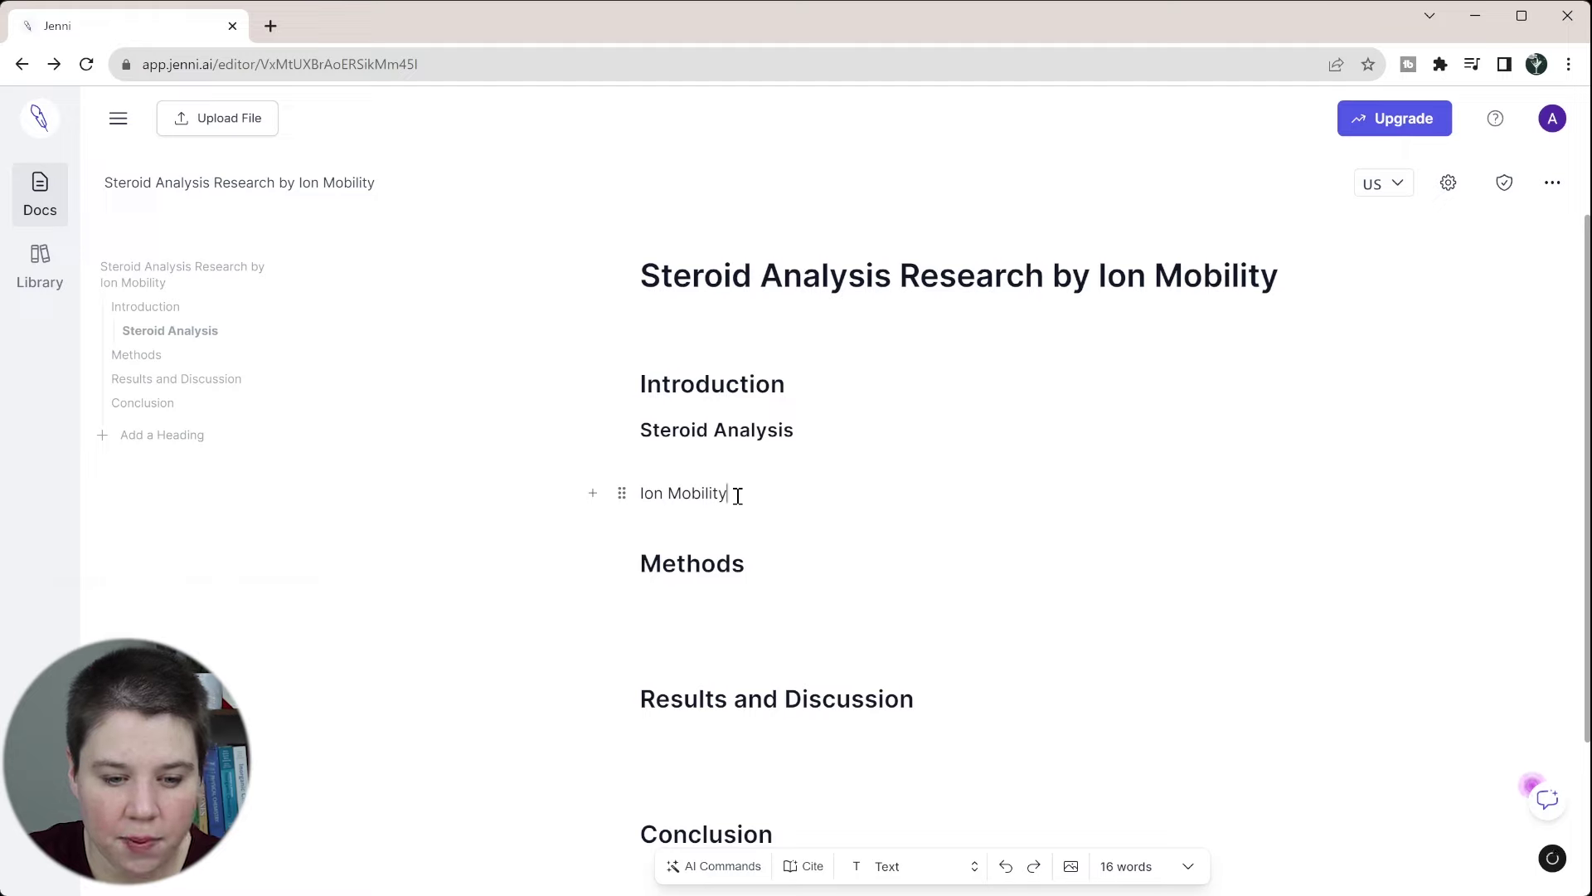
{"action": "left_click_drag", "start_coordinate": [735, 493], "coordinate": [641, 493]}
{"action": "left_click", "coordinate": [960, 454]}
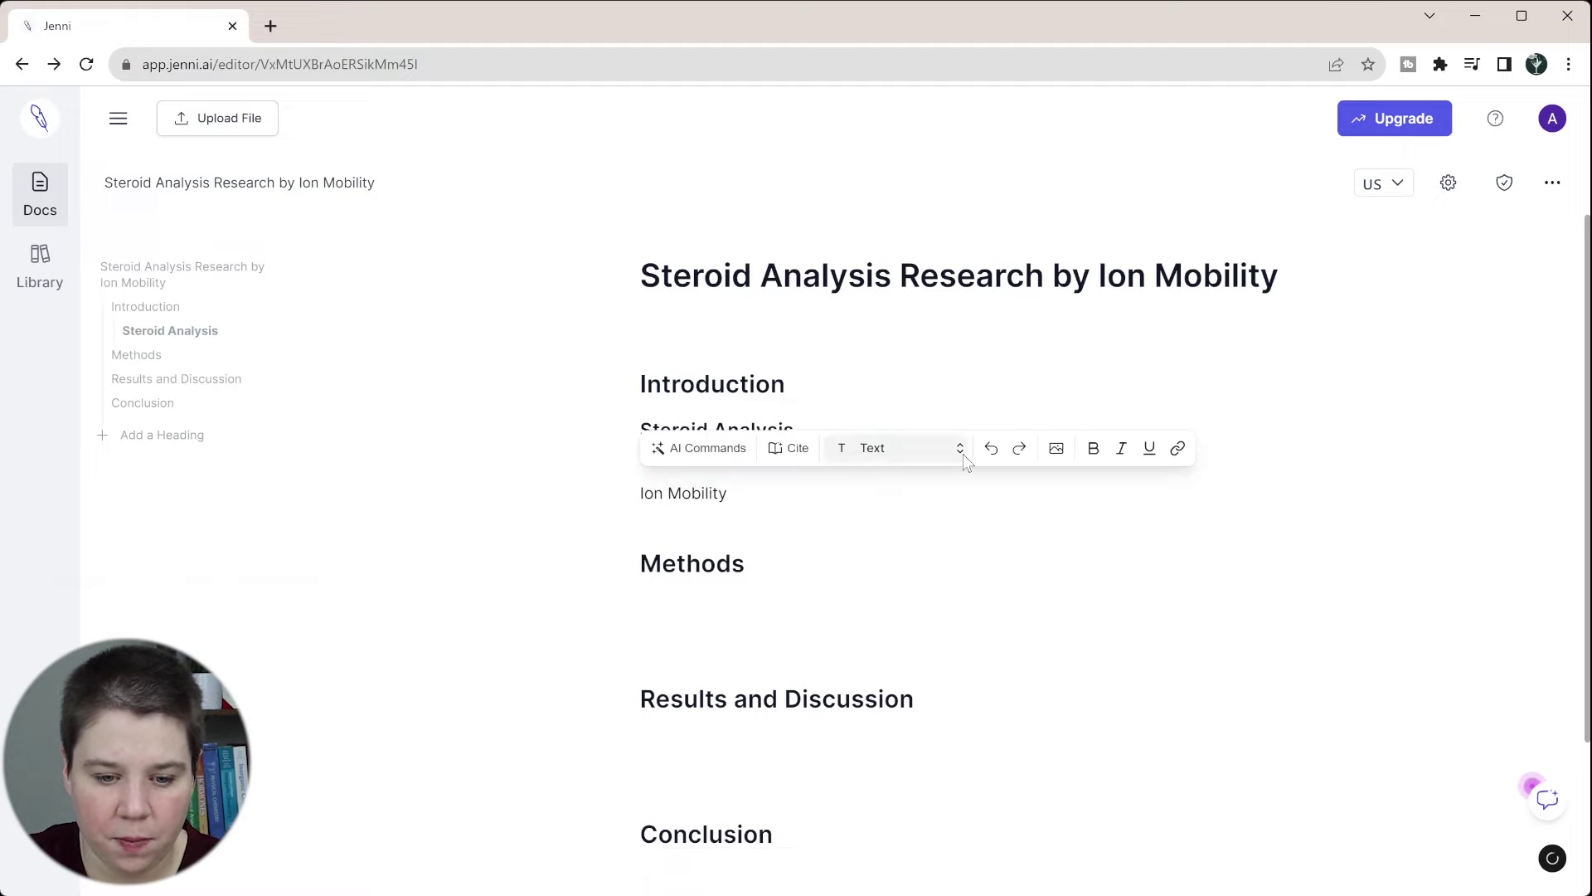
{"action": "left_click", "coordinate": [899, 600]}
{"action": "left_click", "coordinate": [771, 507]}
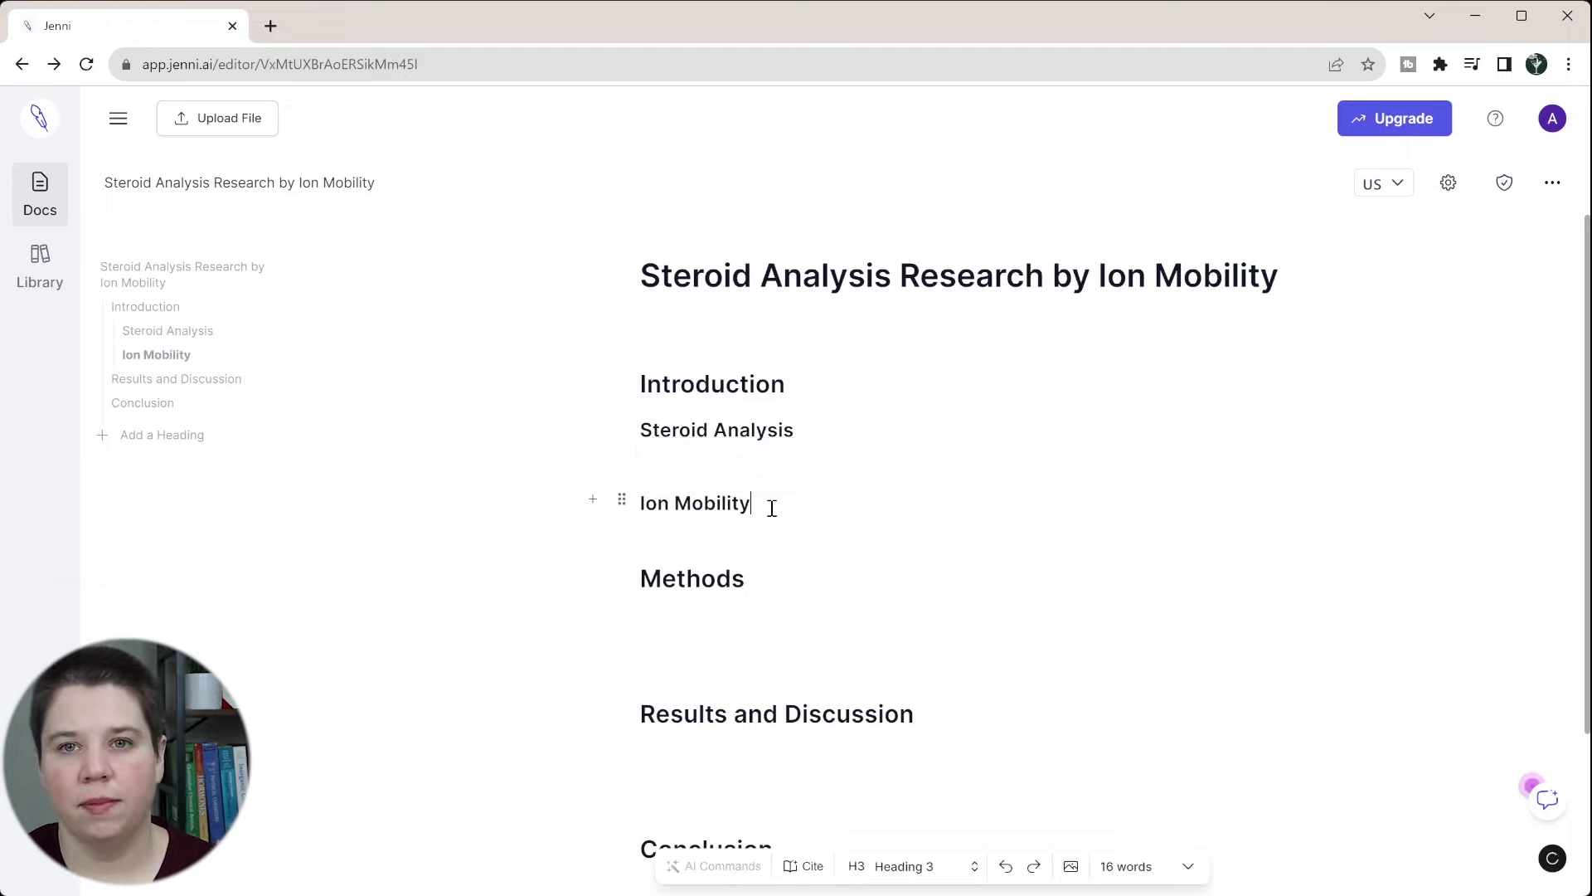
Step: Add "Literature" on a new line below the Ion Mobility subheading and format it as Heading 3
{"action": "key", "text": "Return"}
{"action": "key", "text": "Return"}
{"action": "type", "text": "Literature"}
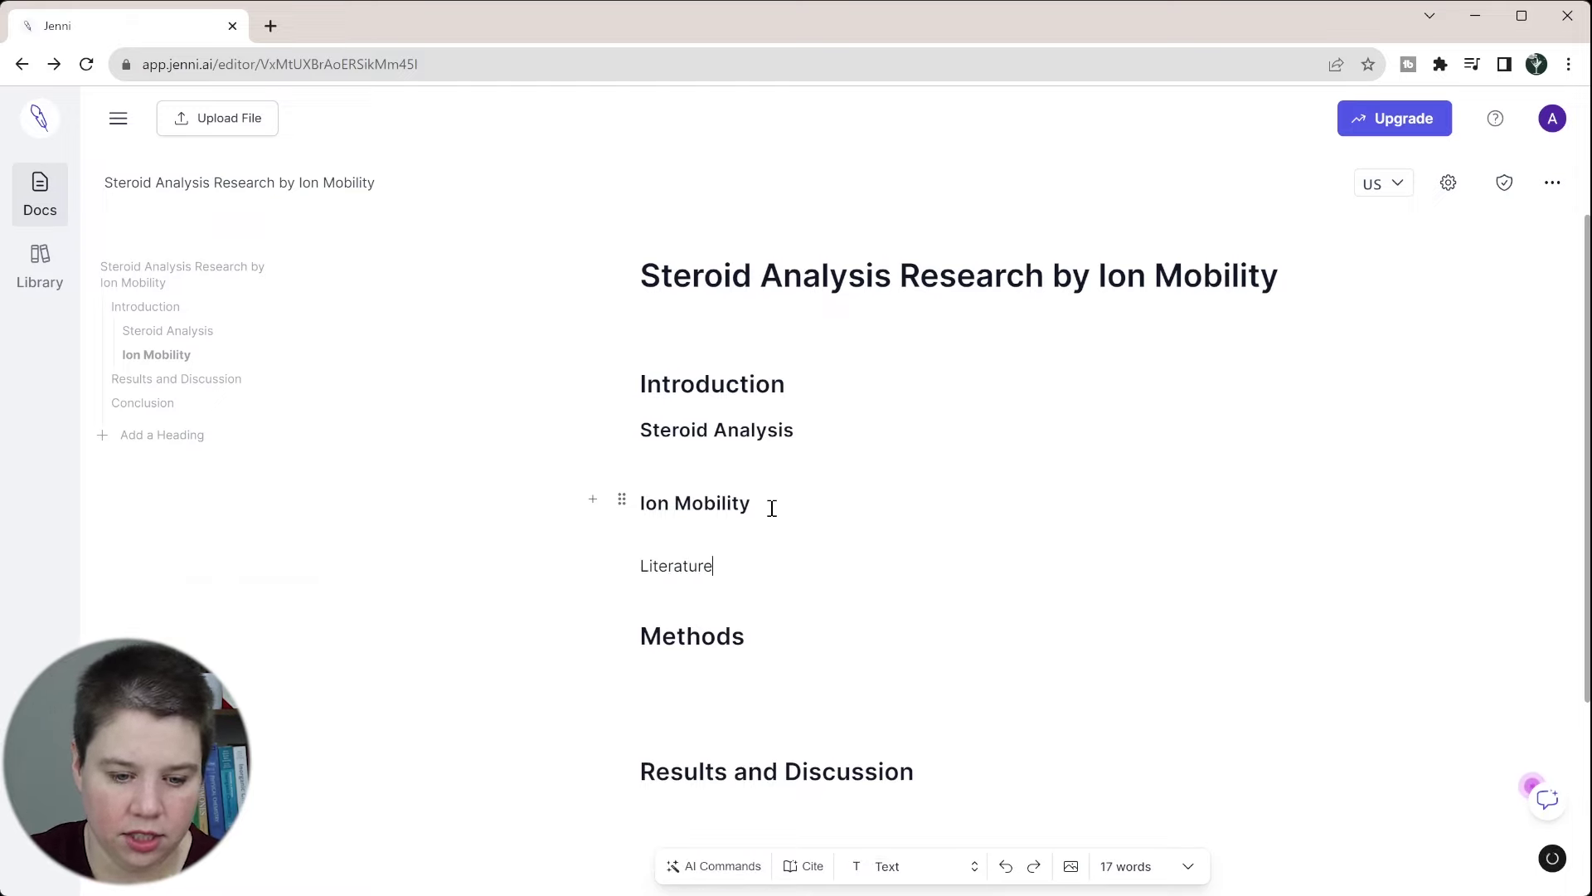
{"action": "key", "text": "ctrl+alt+3"}
Step: Add "Study" on a new line below the Literature subheading and format it as Heading 3
{"action": "key", "text": "Return"}
{"action": "key", "text": "Return"}
{"action": "type", "text": "Study"}
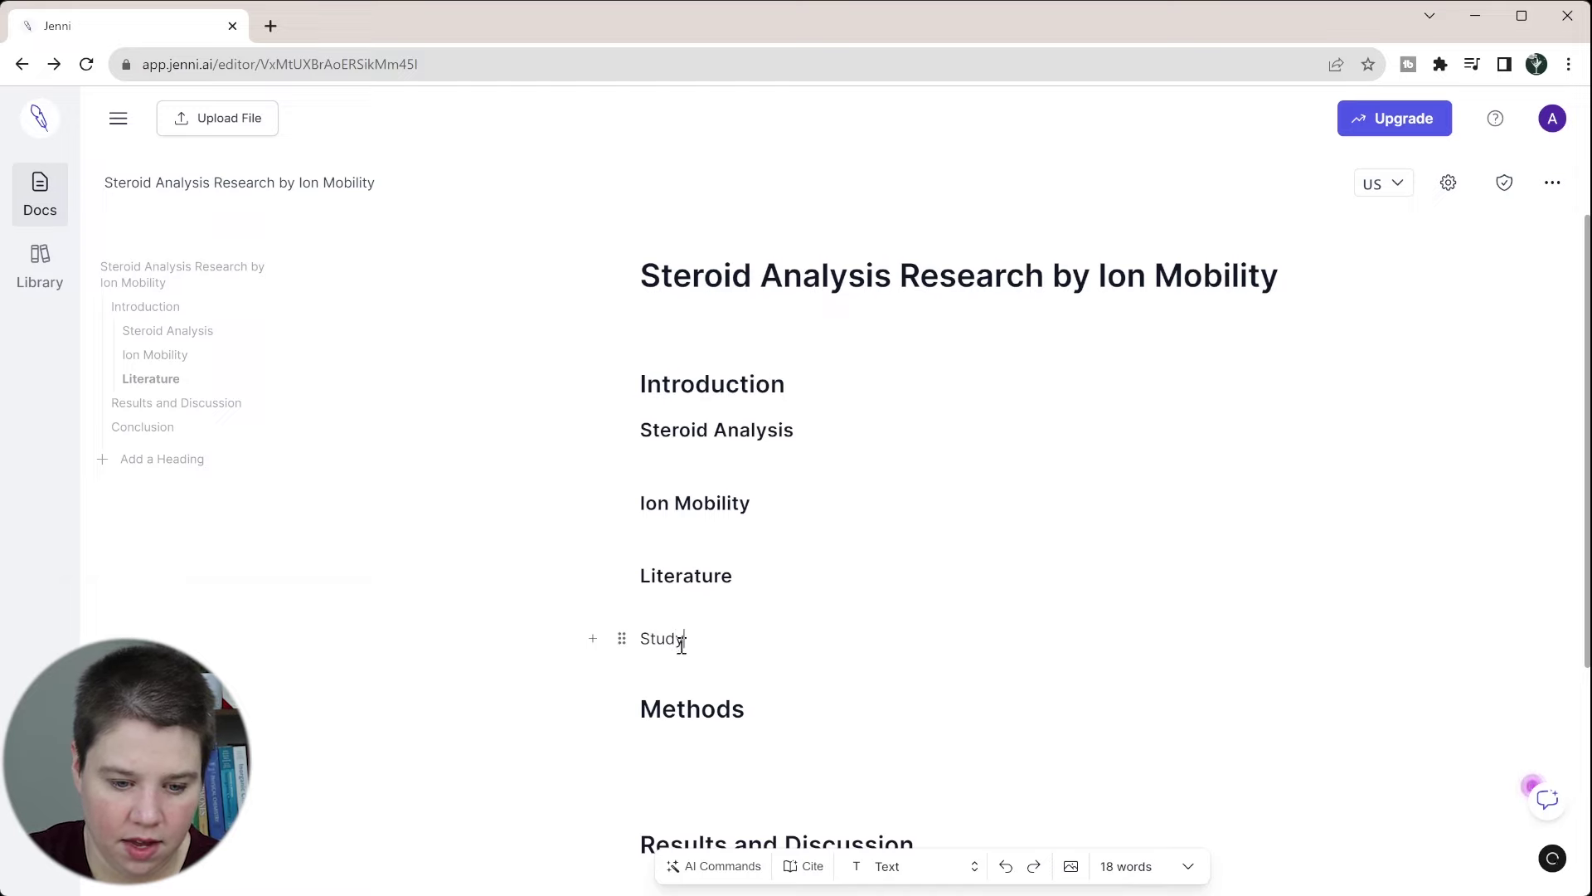
{"action": "double_click", "coordinate": [635, 648]}
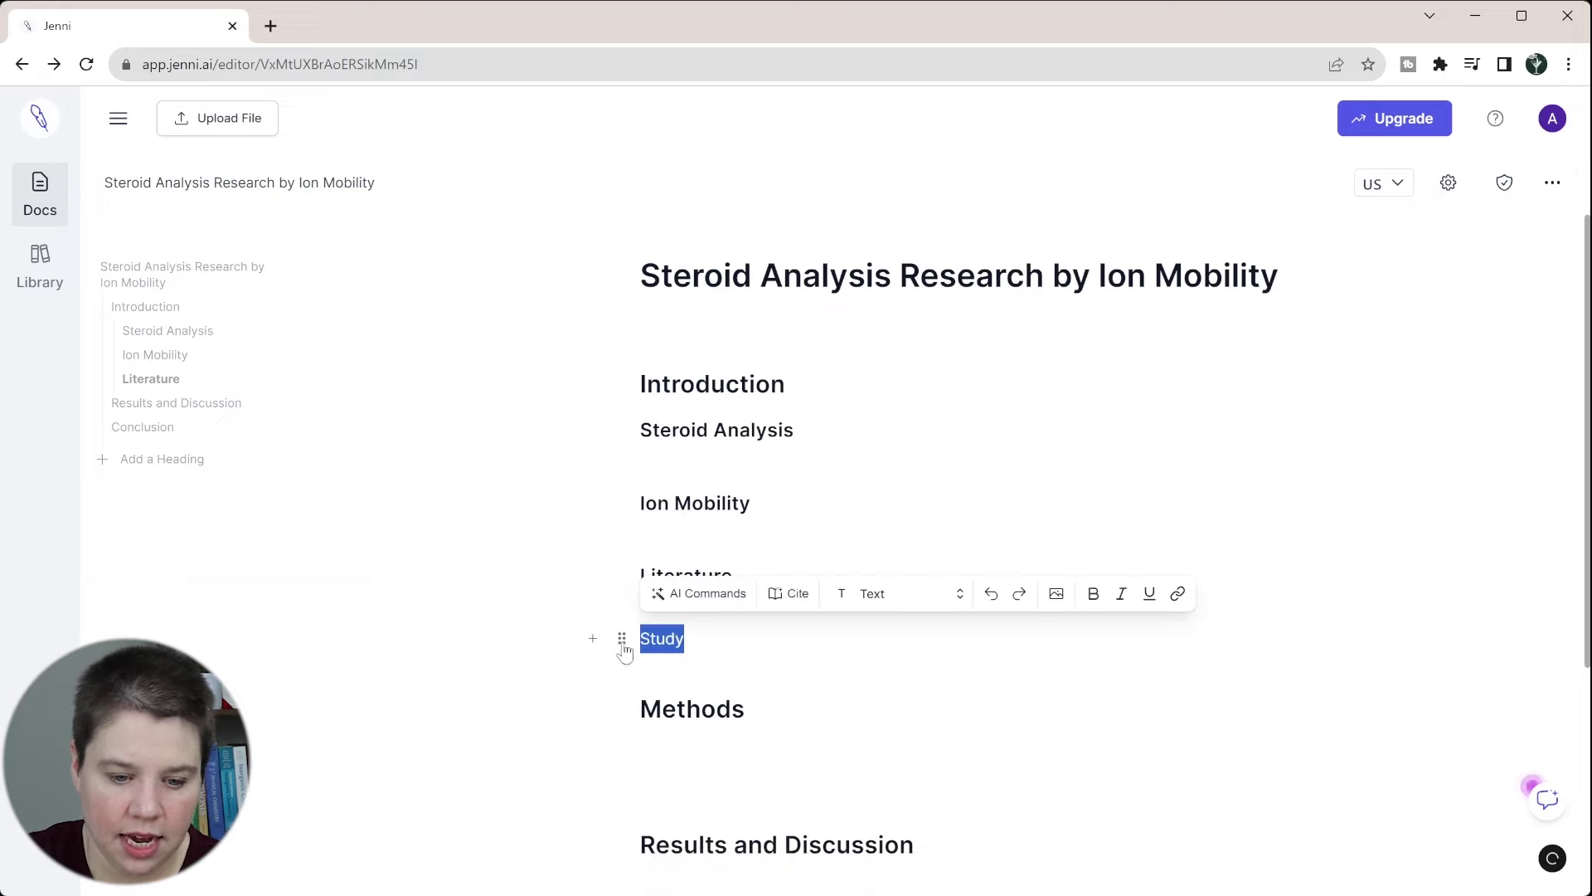
{"action": "left_click", "coordinate": [868, 597]}
{"action": "left_click", "coordinate": [929, 748]}
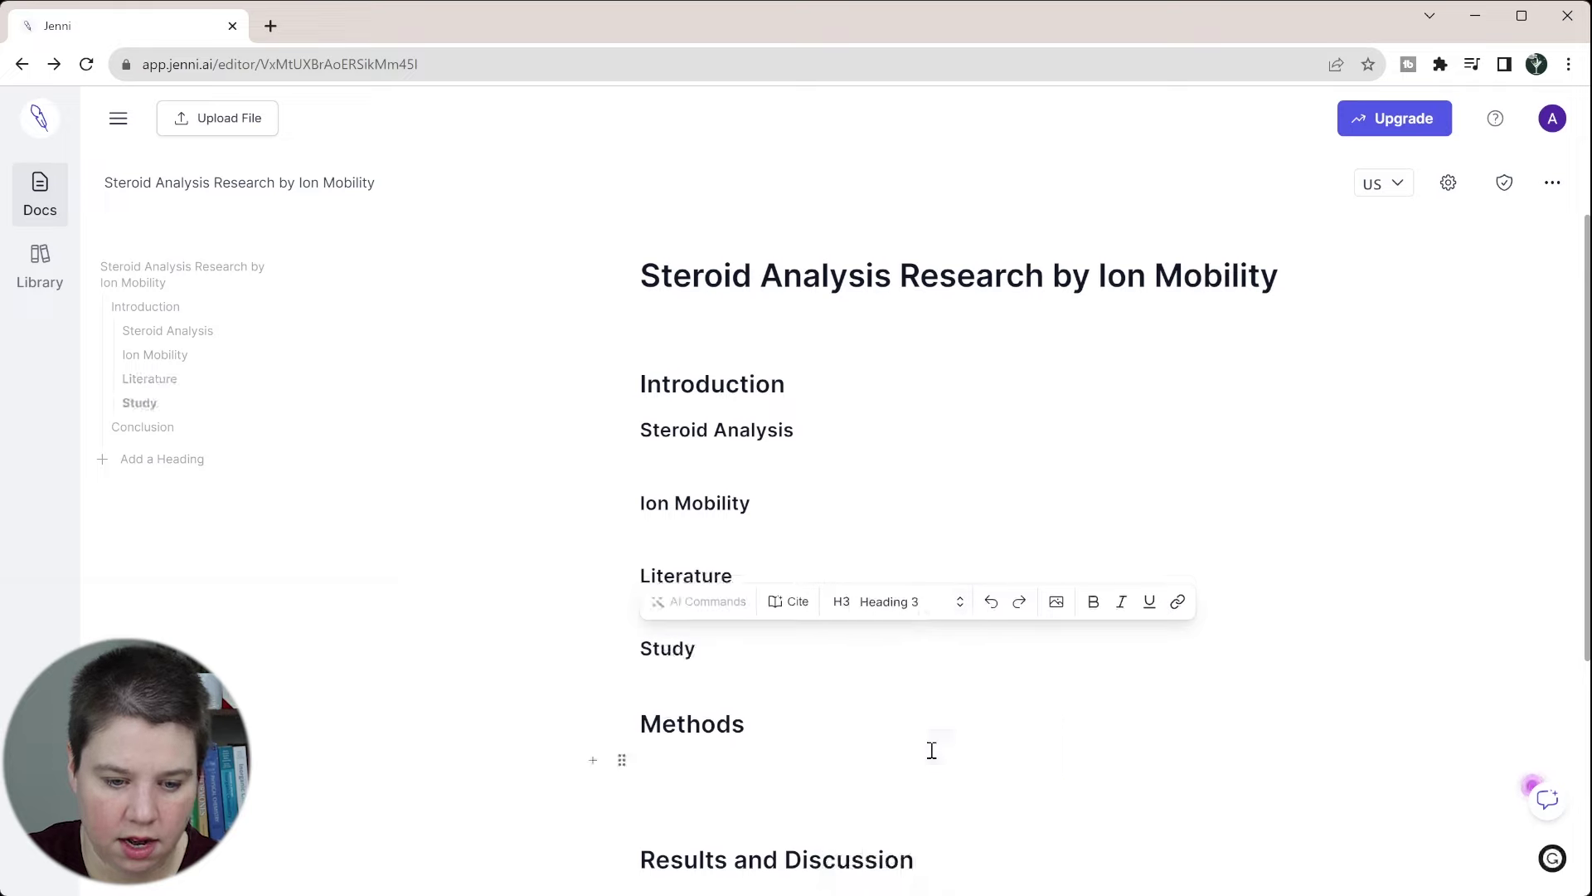
Step: Start a body paragraph under Steroid Analysis and accept two AI-suggested sentences on why steroid analysis is essential and challenging
{"action": "left_click", "coordinate": [874, 377]}
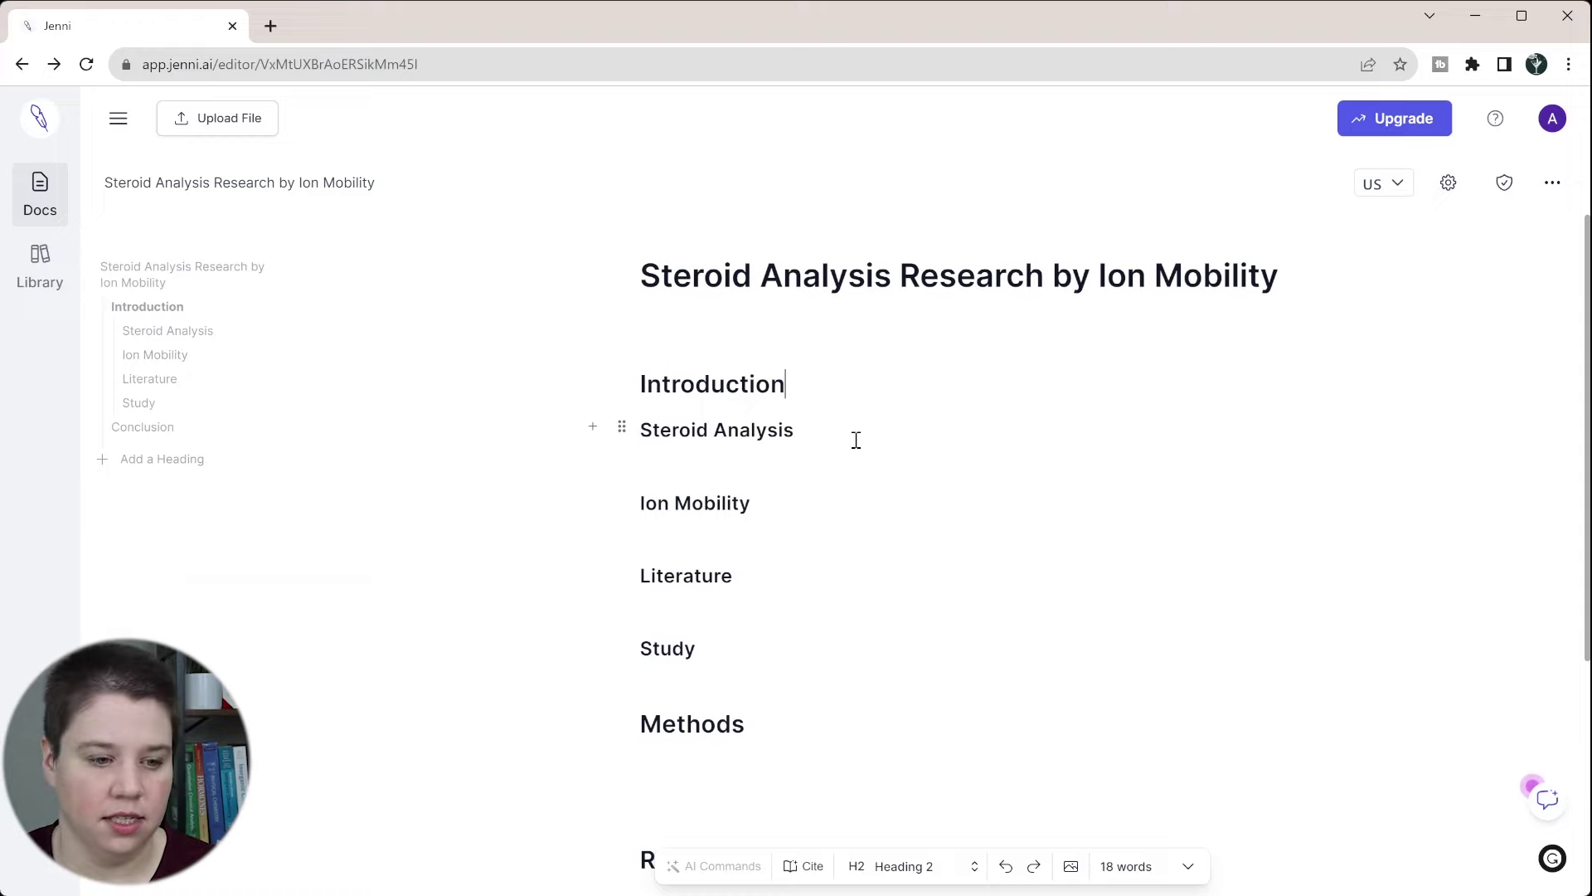
{"action": "left_click", "coordinate": [817, 440]}
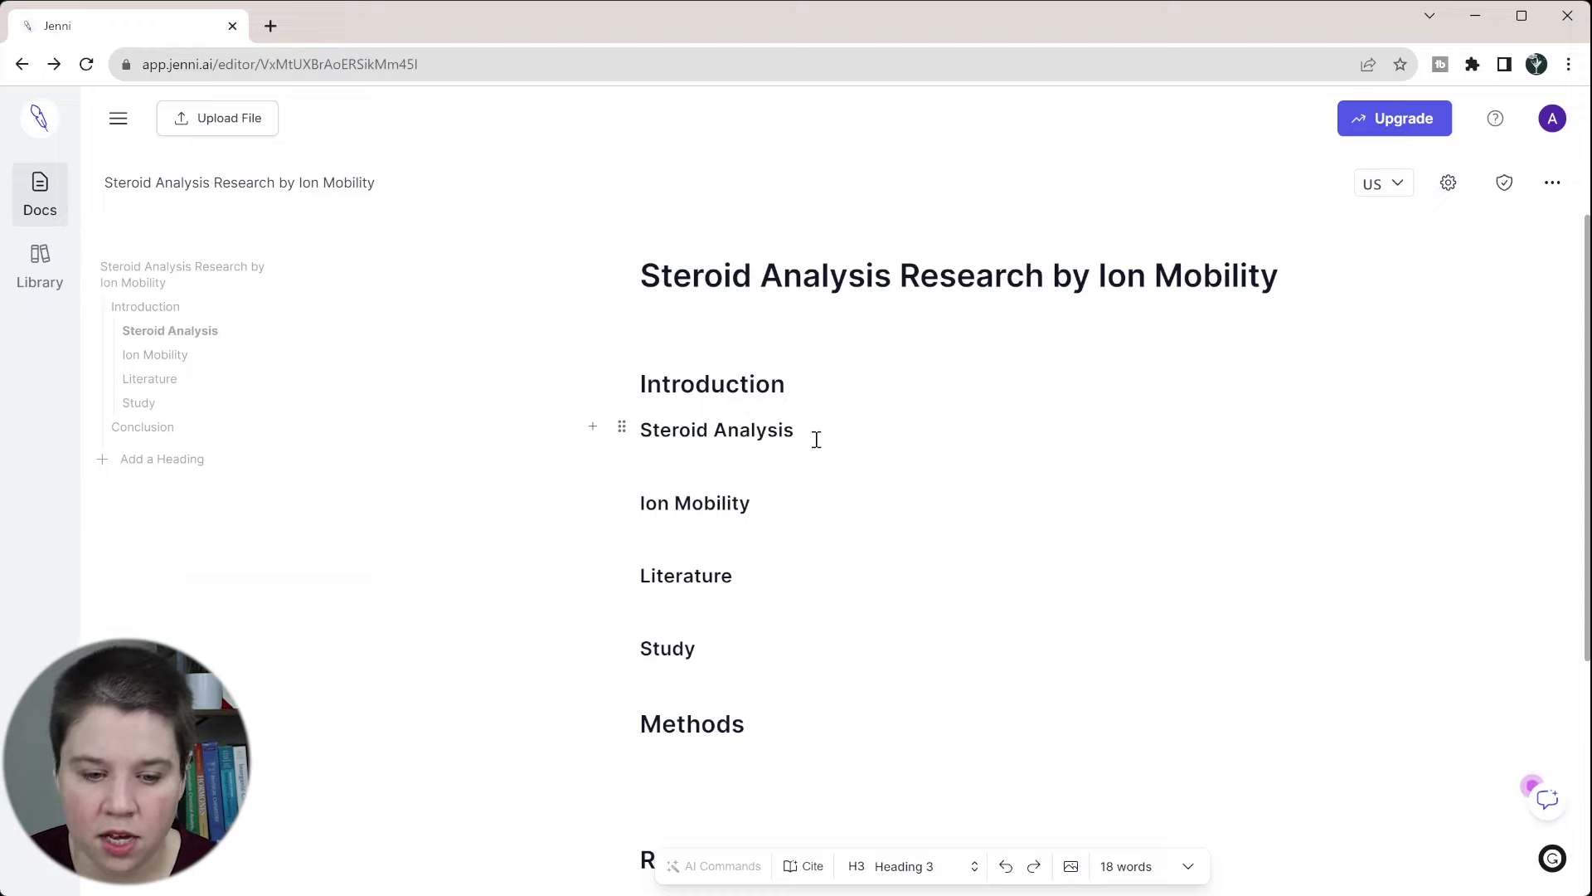
{"action": "key", "text": "Return"}
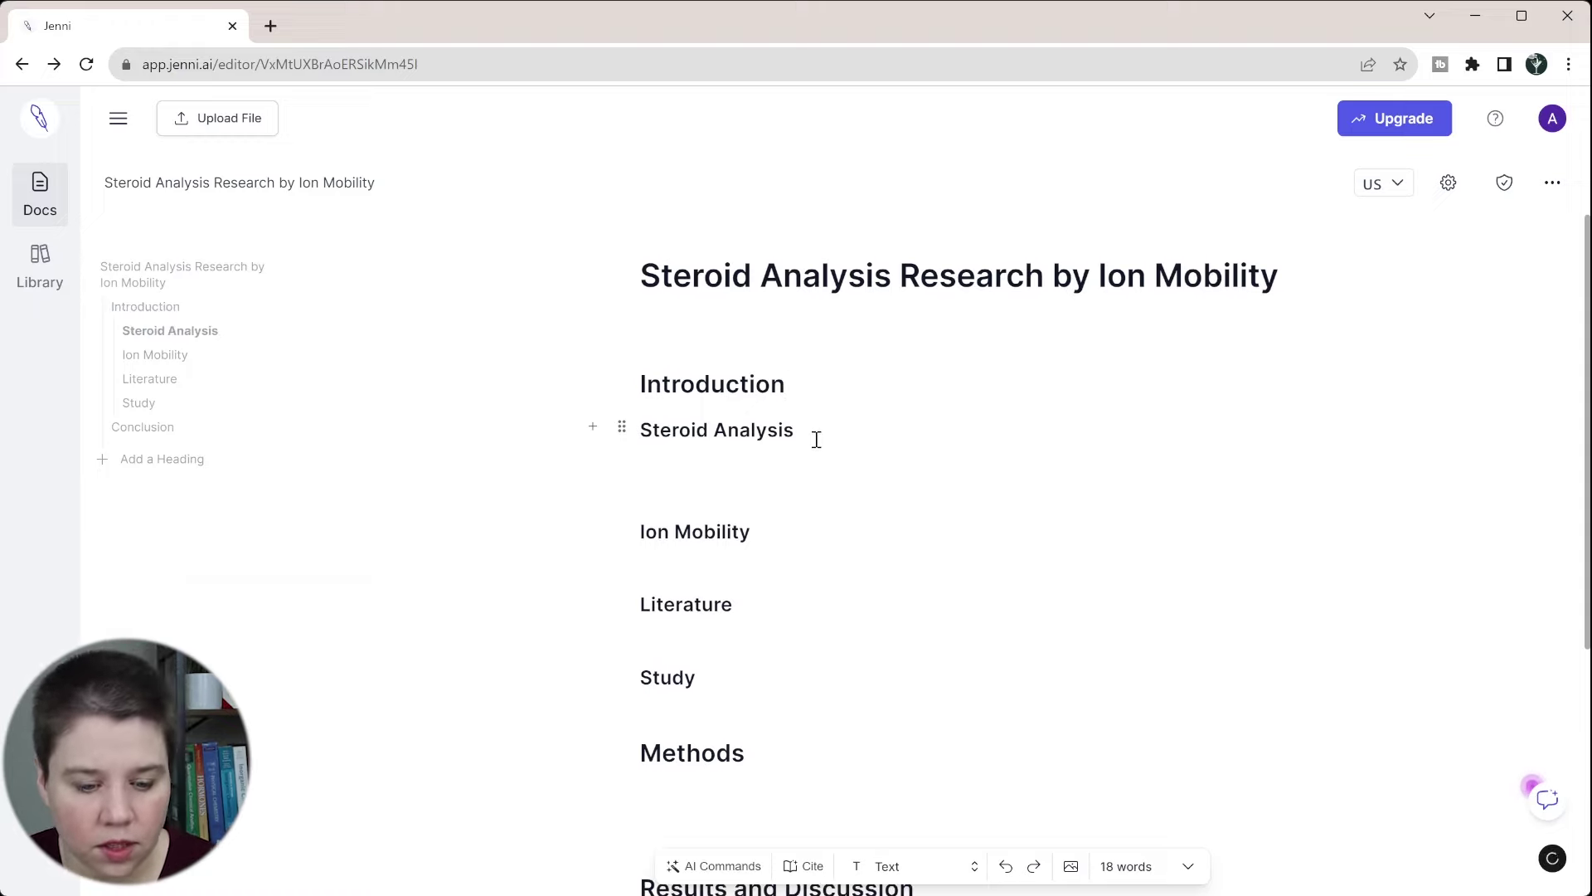
{"action": "key", "text": "Right"}
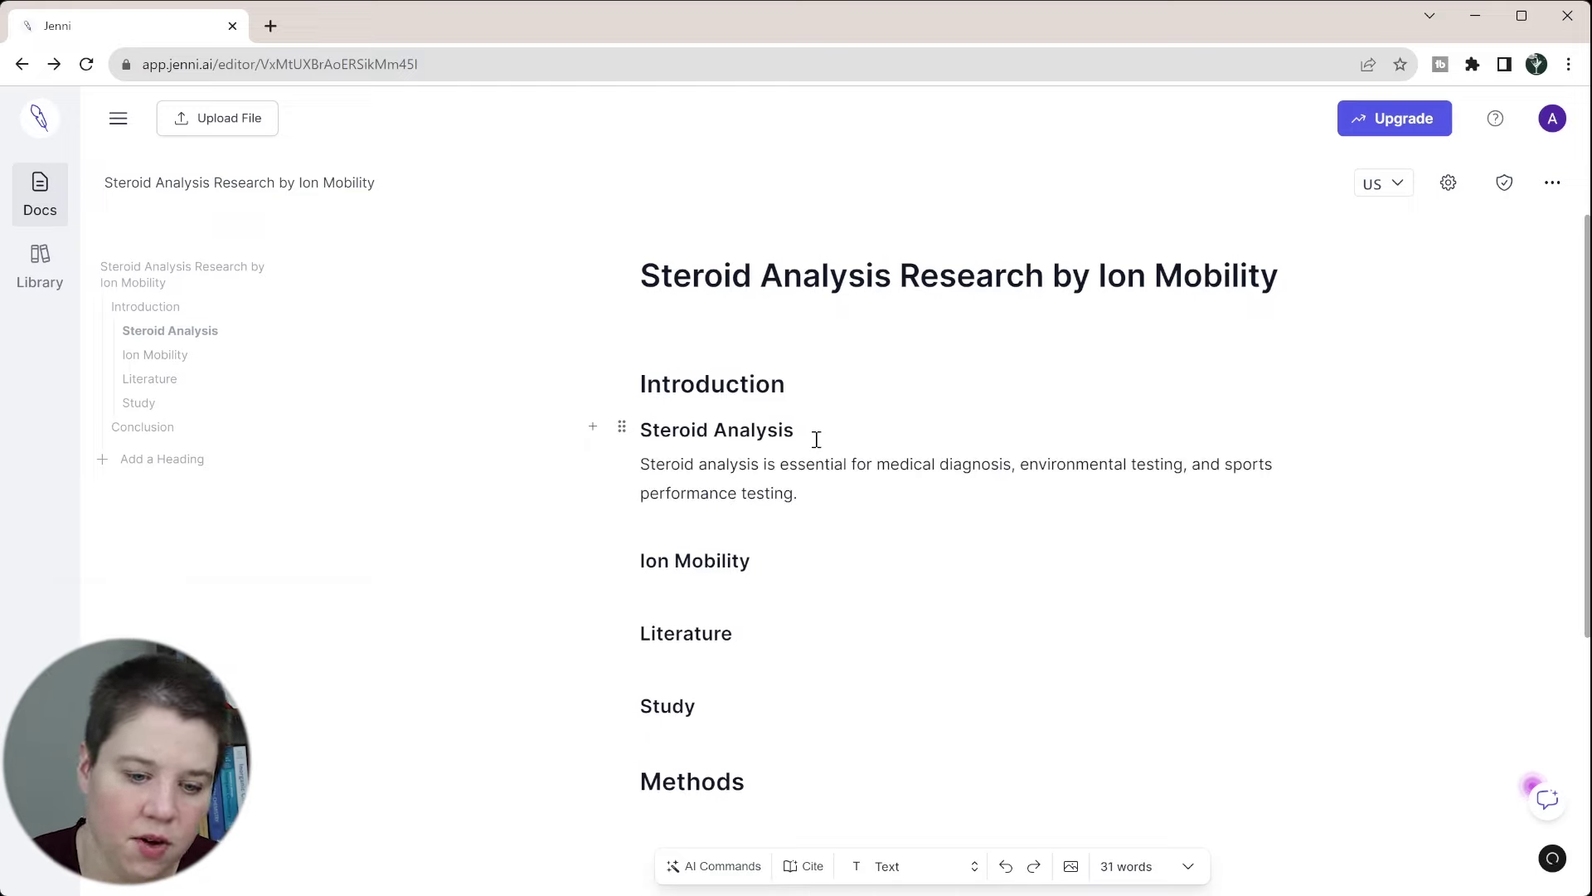
{"action": "key", "text": "Right"}
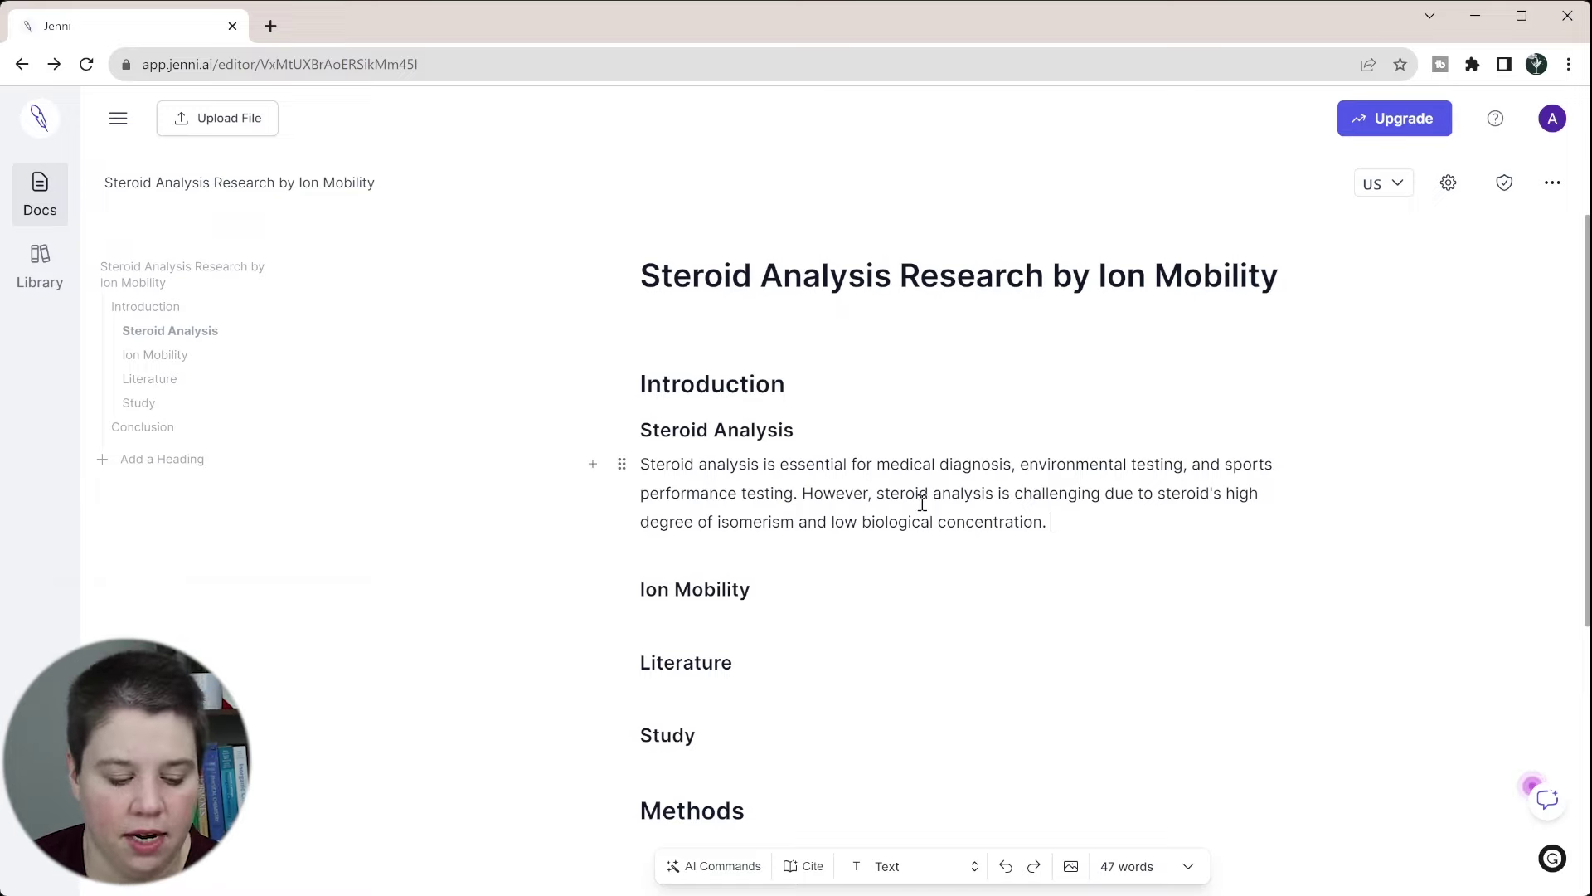
Step: Request alternative AI suggestions for the next sentence of the Steroid Analysis paragraph
{"action": "key", "text": "ctrl+j"}
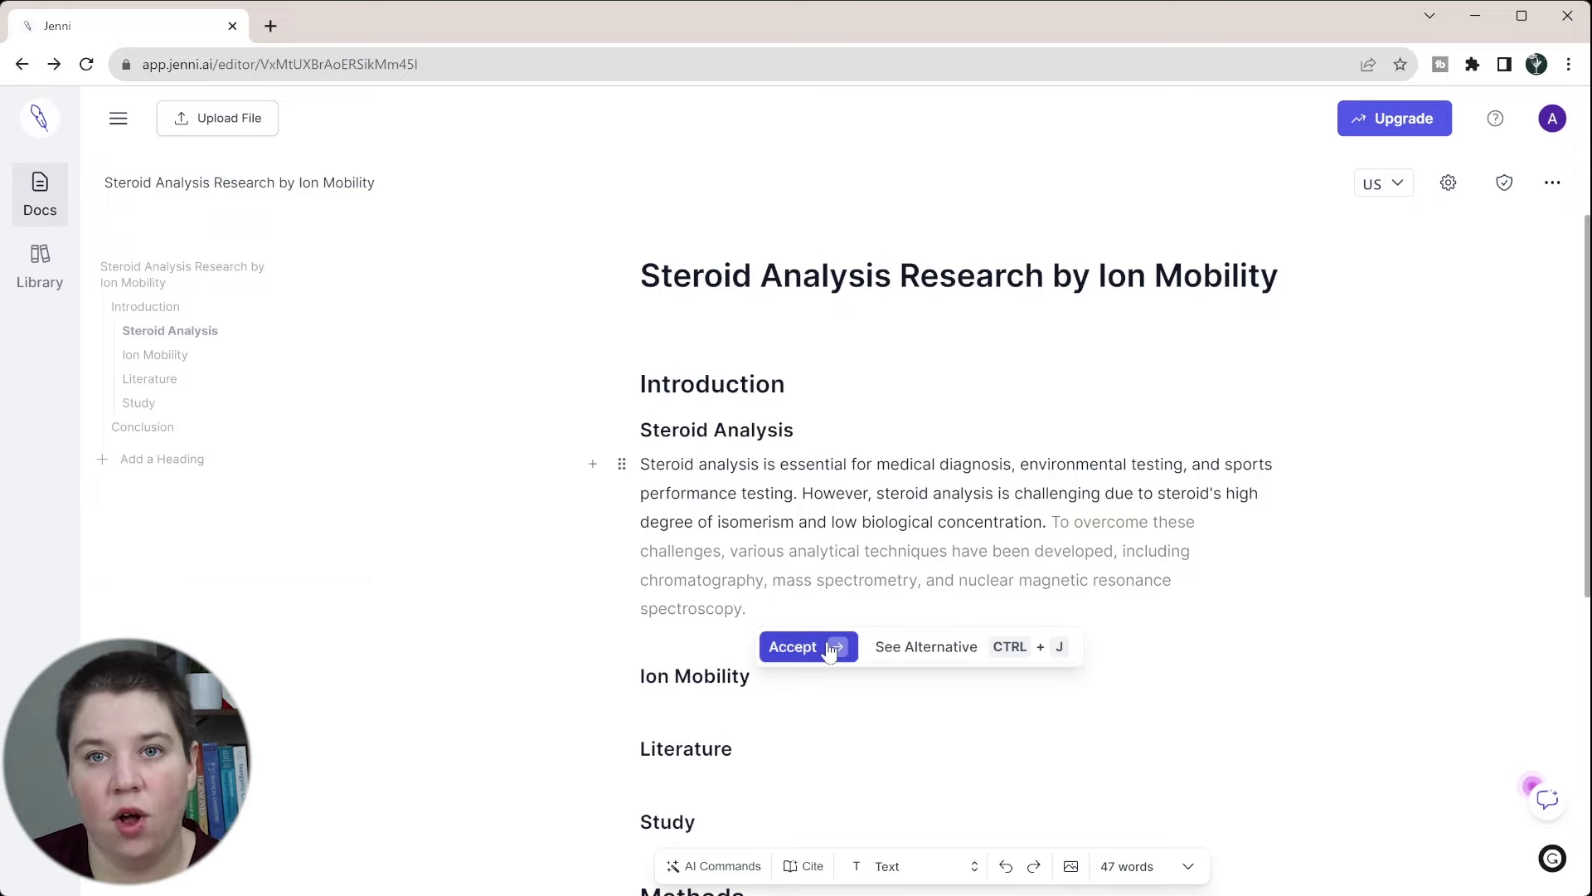
{"action": "left_click", "coordinate": [919, 655]}
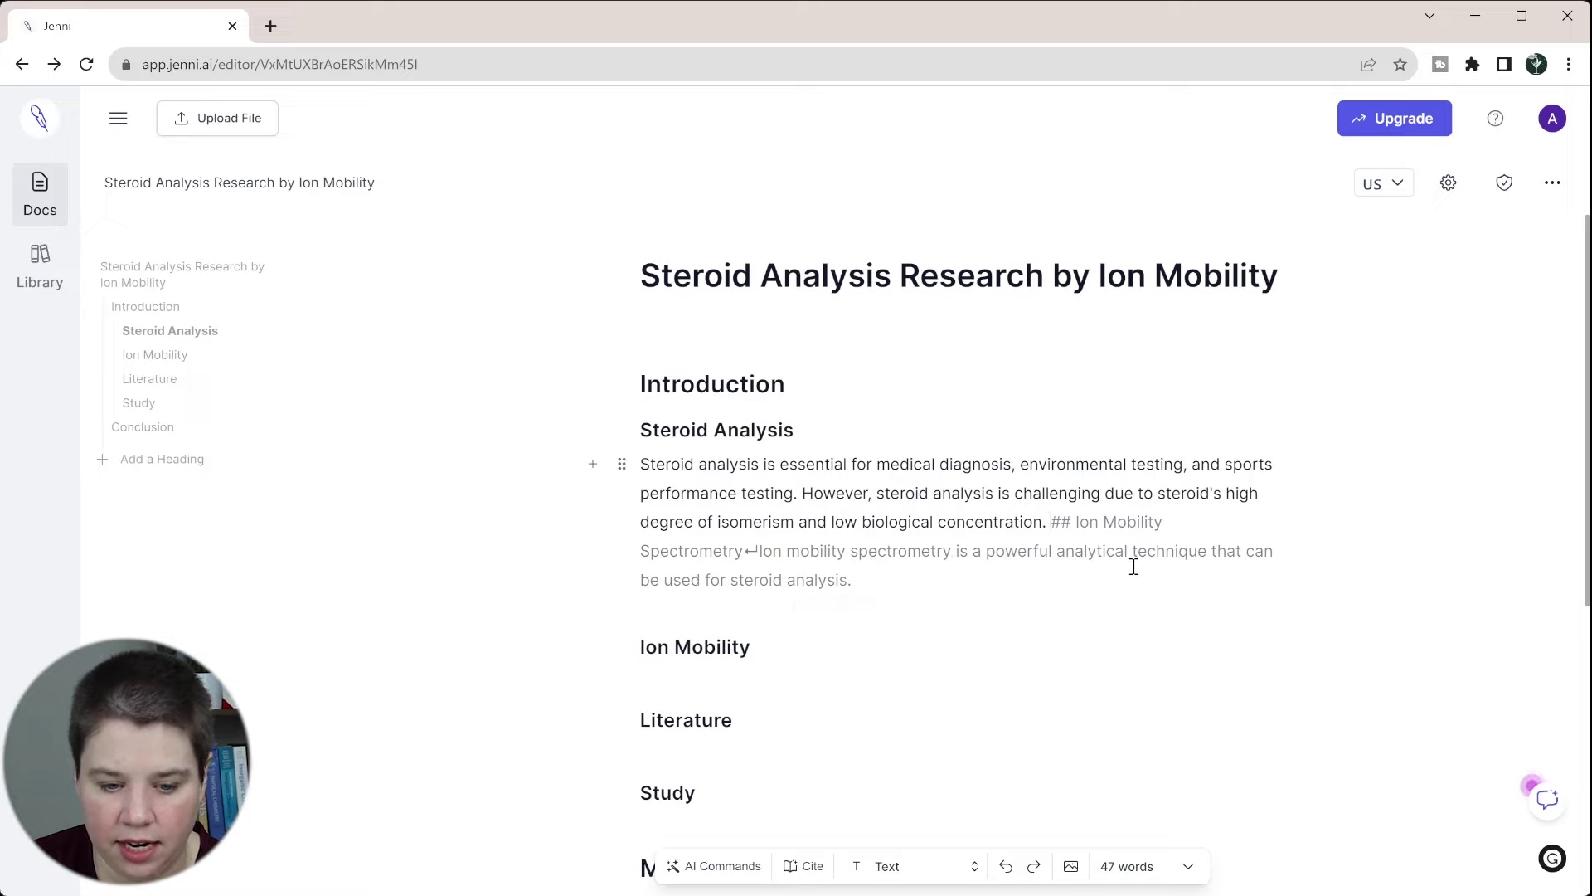
{"action": "mouse_move", "coordinate": [1055, 535]}
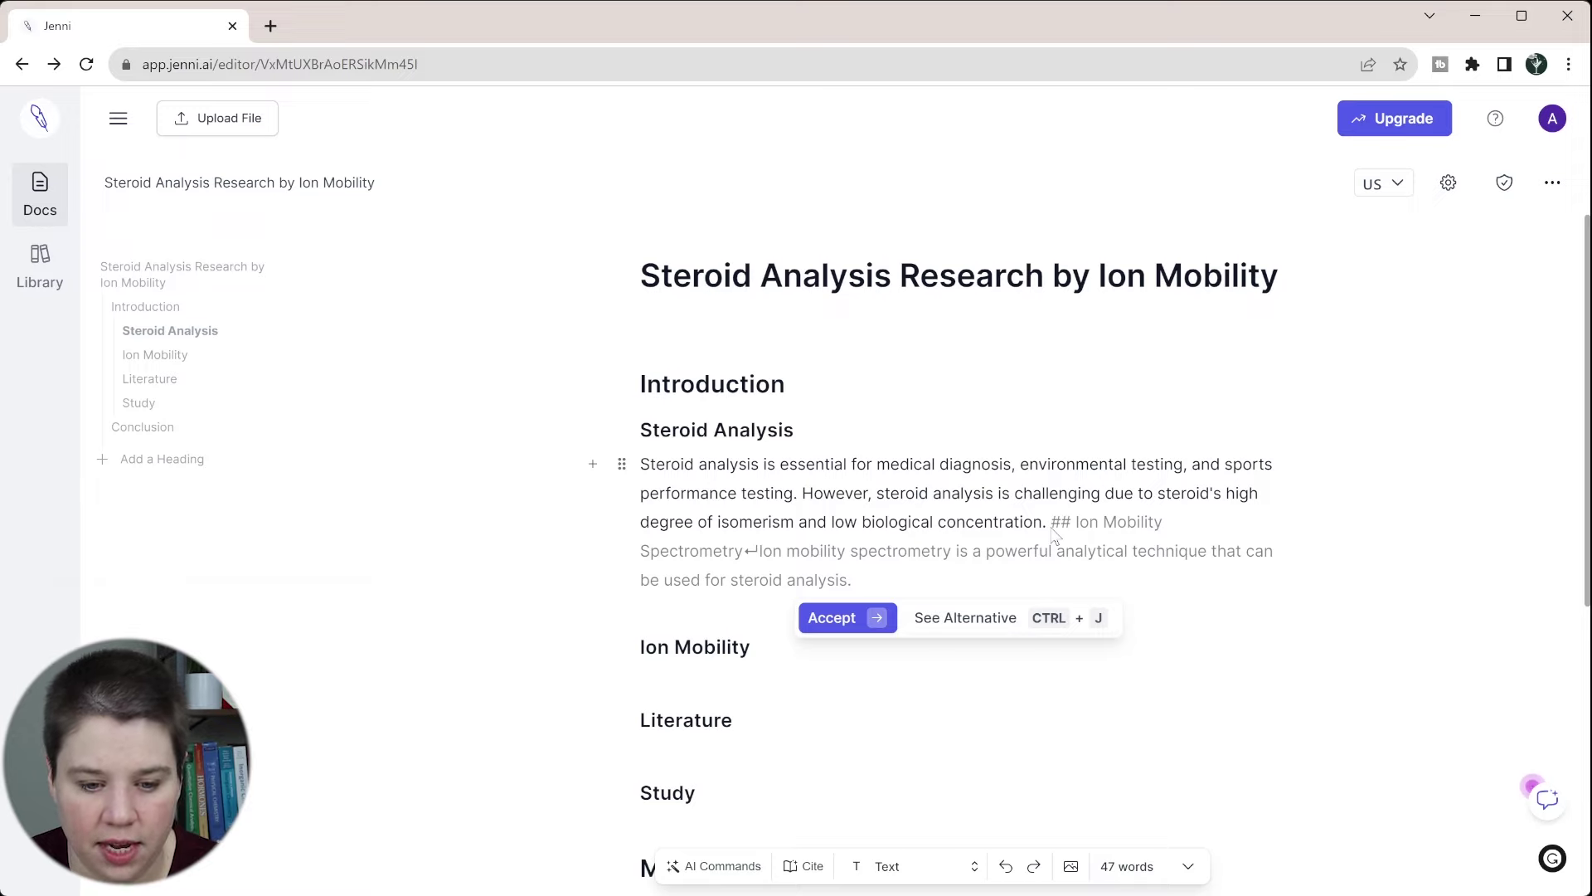
Step: Continue the Steroid Analysis paragraph manually with "While many techniques have been used to address these challenges," instead of the suggested text
{"action": "type", "text": "Whil"}
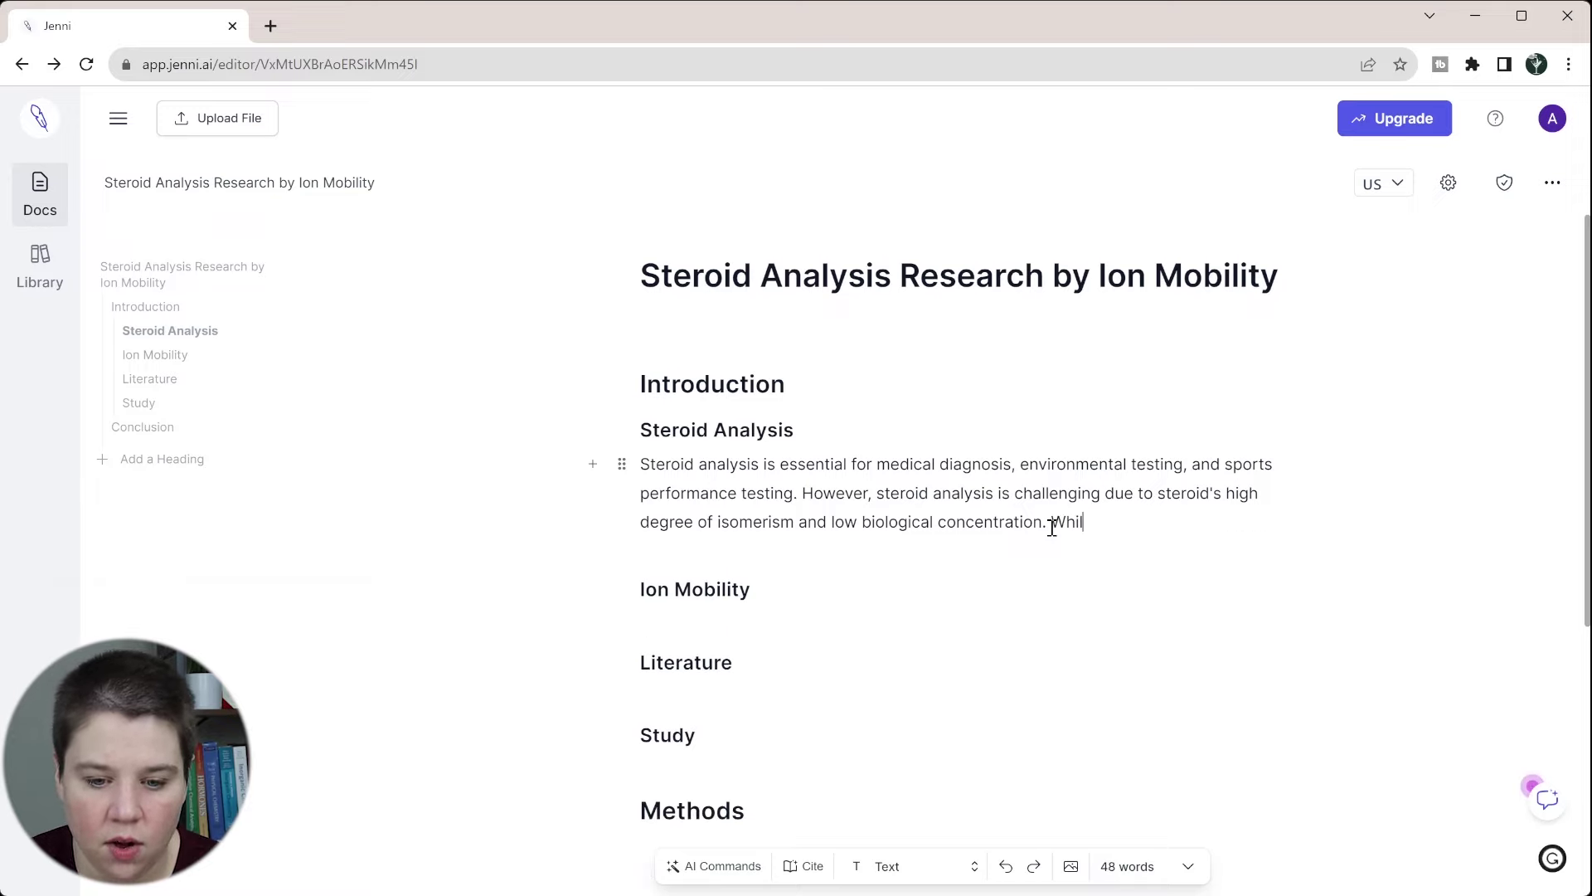
{"action": "type", "text": "e many techniques "}
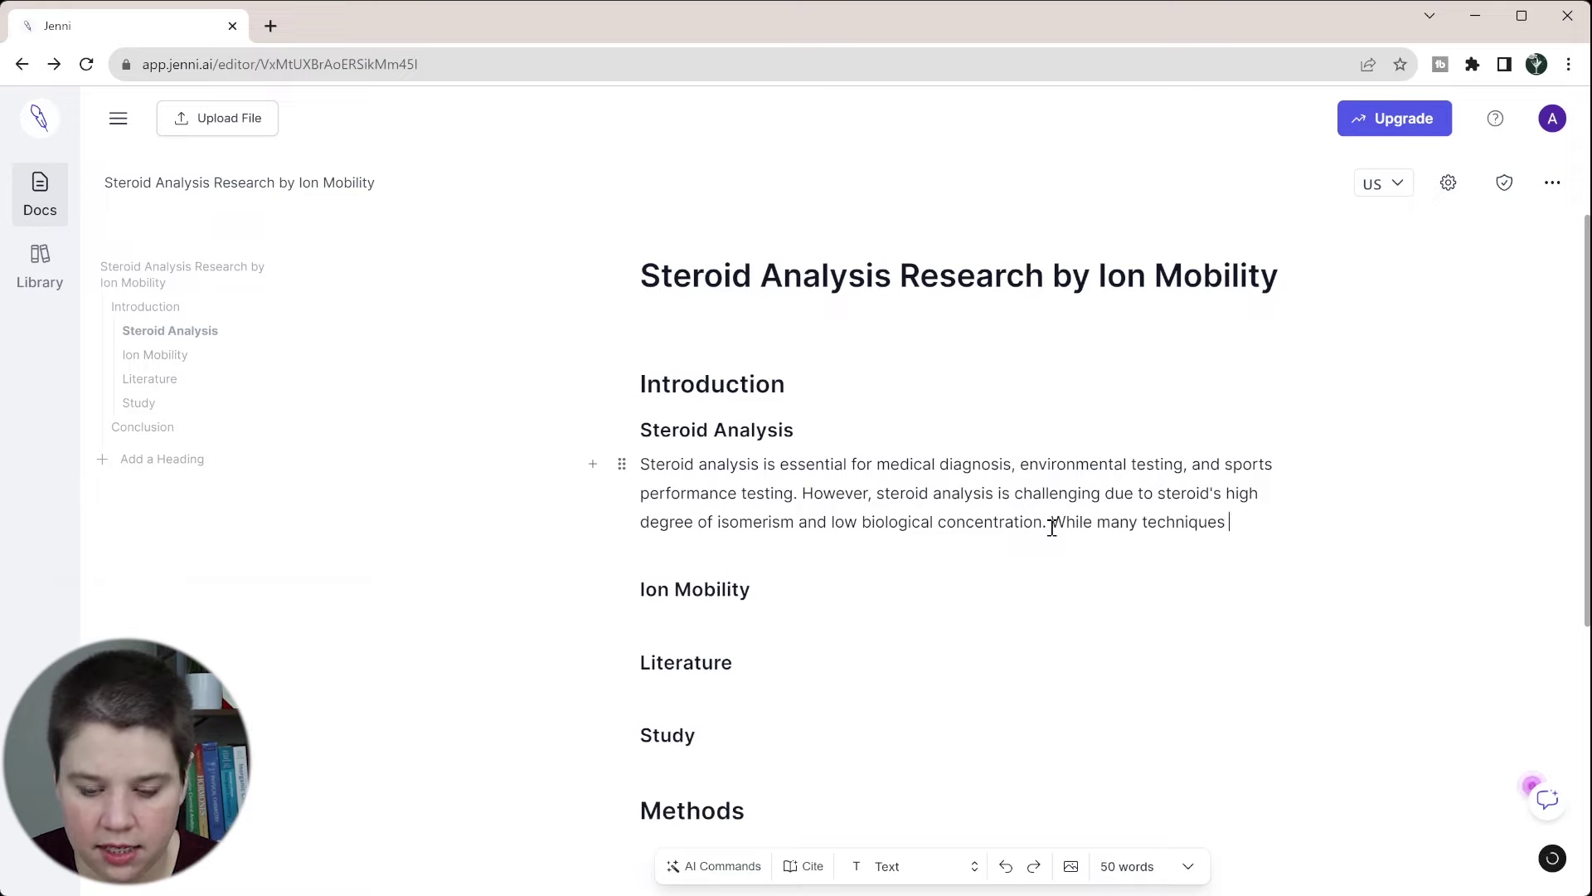
{"action": "type", "text": "have been used "}
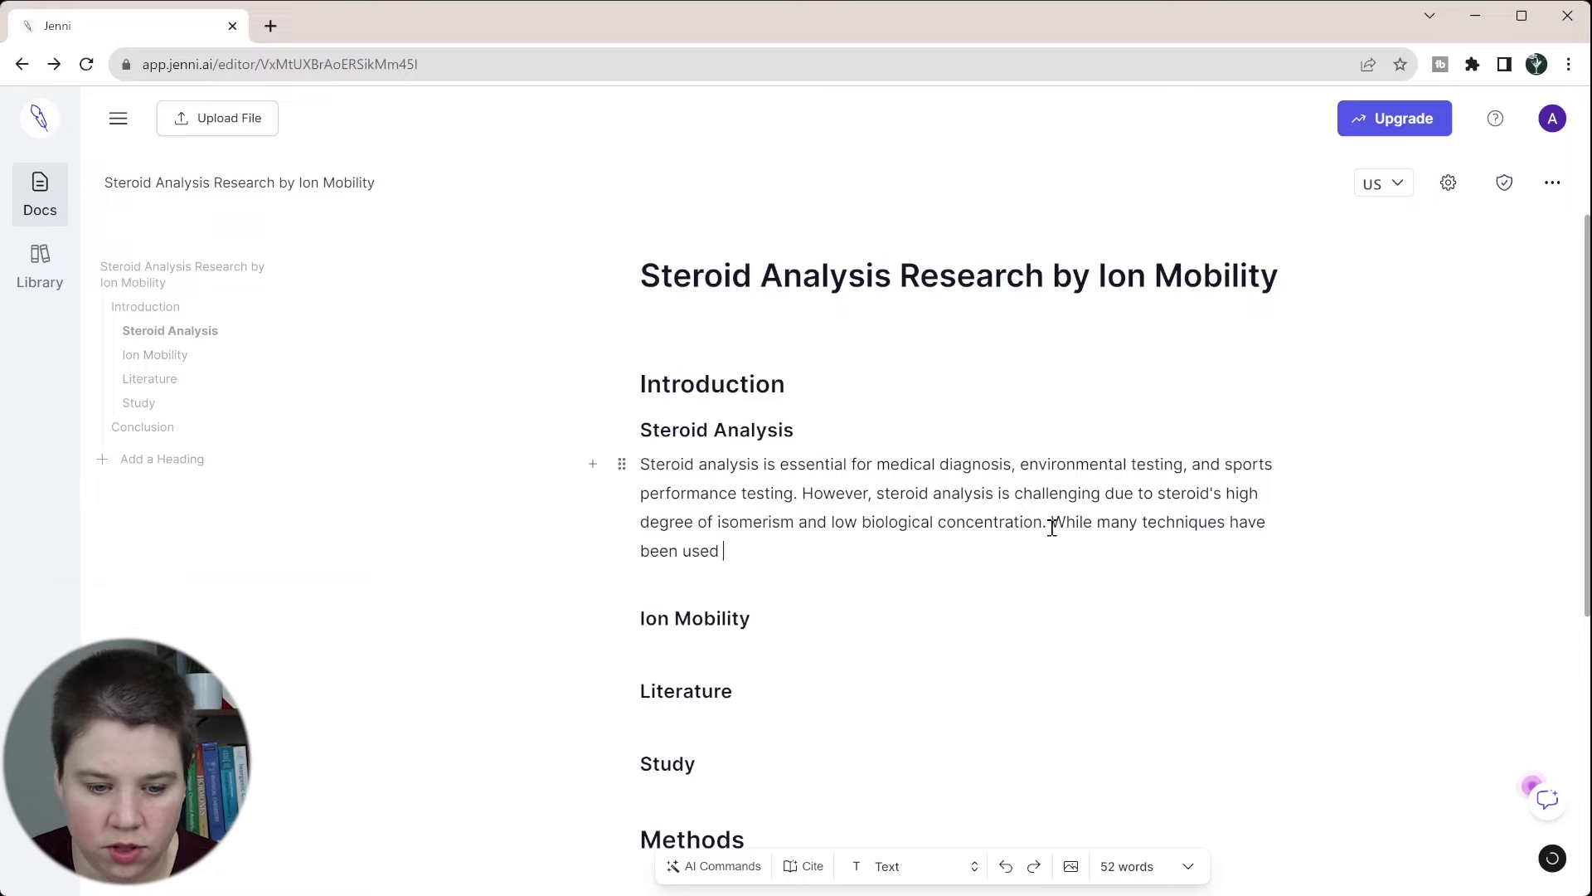
{"action": "type", "text": "to address the"}
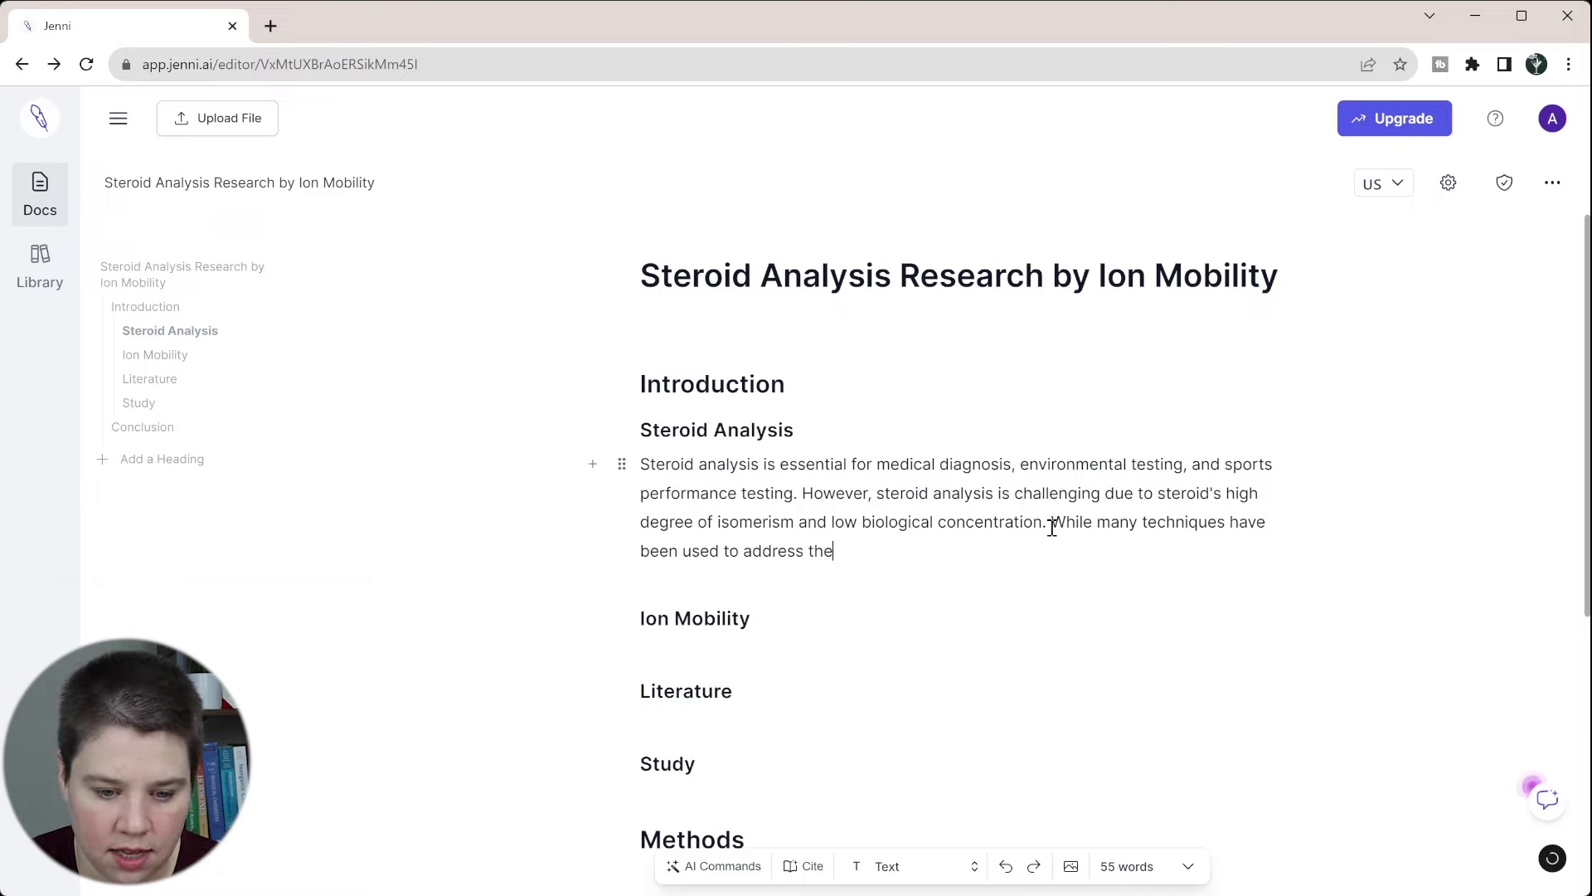
{"action": "type", "text": "se challenges, io"}
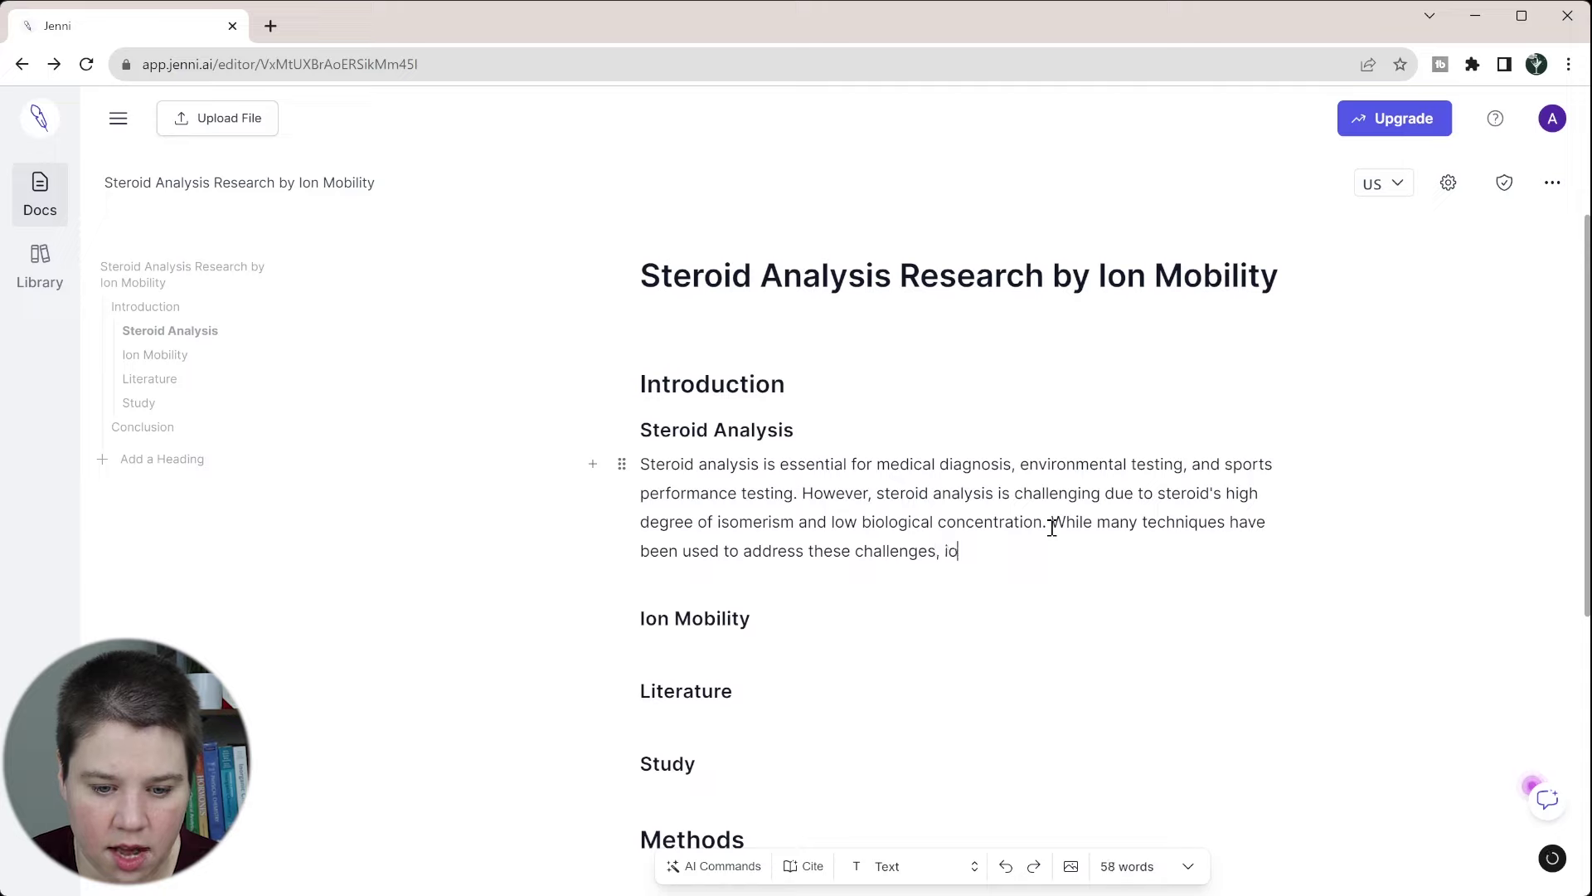
Step: Finish the sentence with "ion mobility spectrometry offers a unique ability to separate steroid isomers in conjunction with liquid chromatography and mass spectrometry."
{"action": "type", "text": "n mobility spec"}
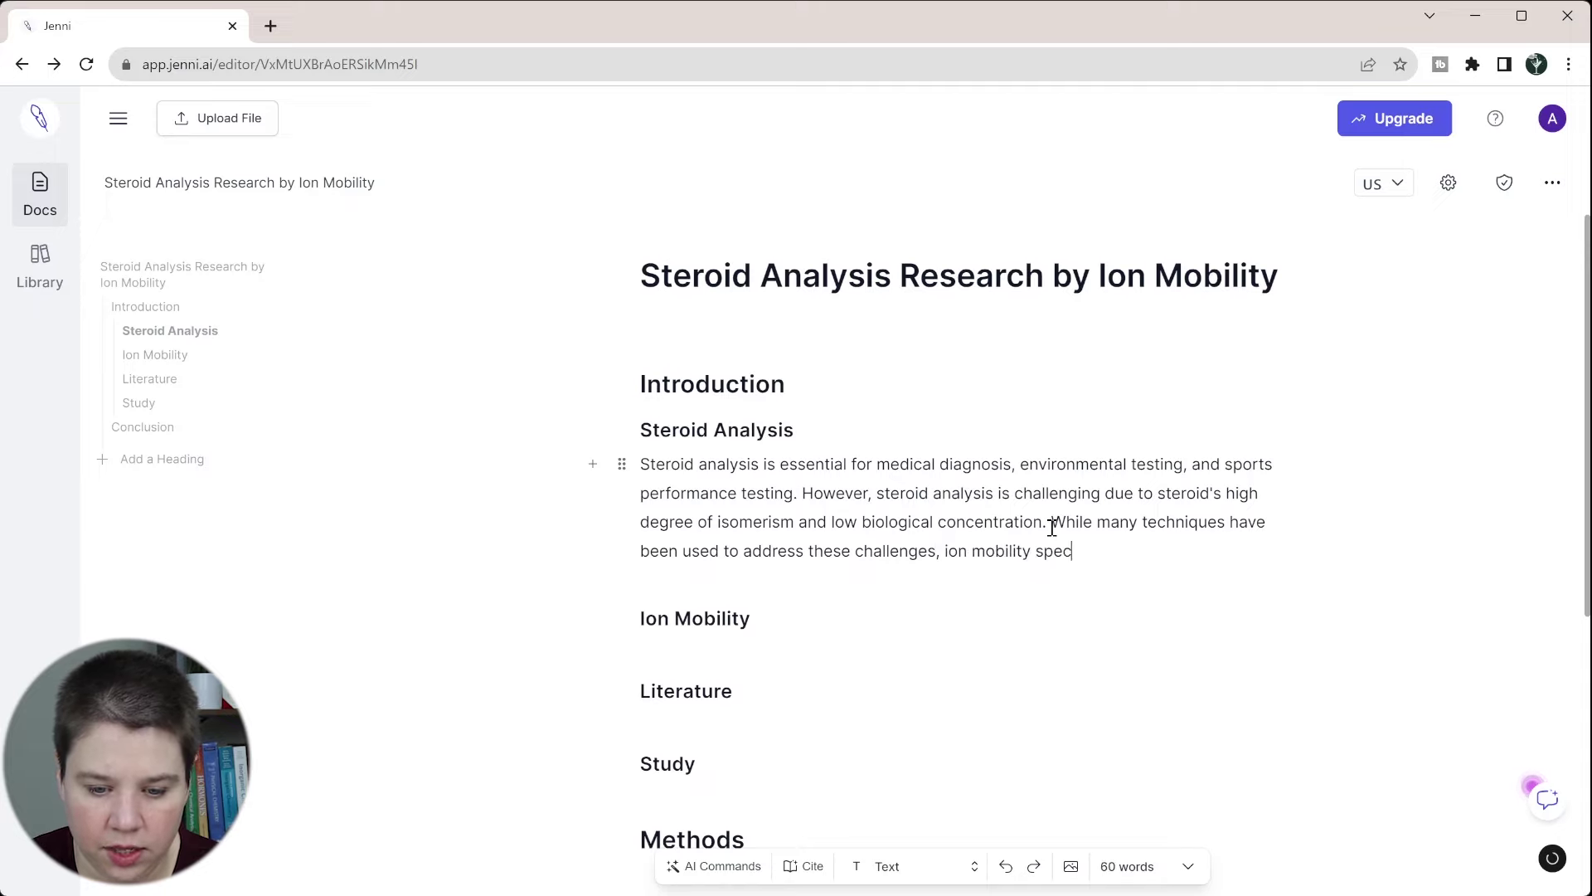
{"action": "type", "text": "trometry offers a unique ability to "}
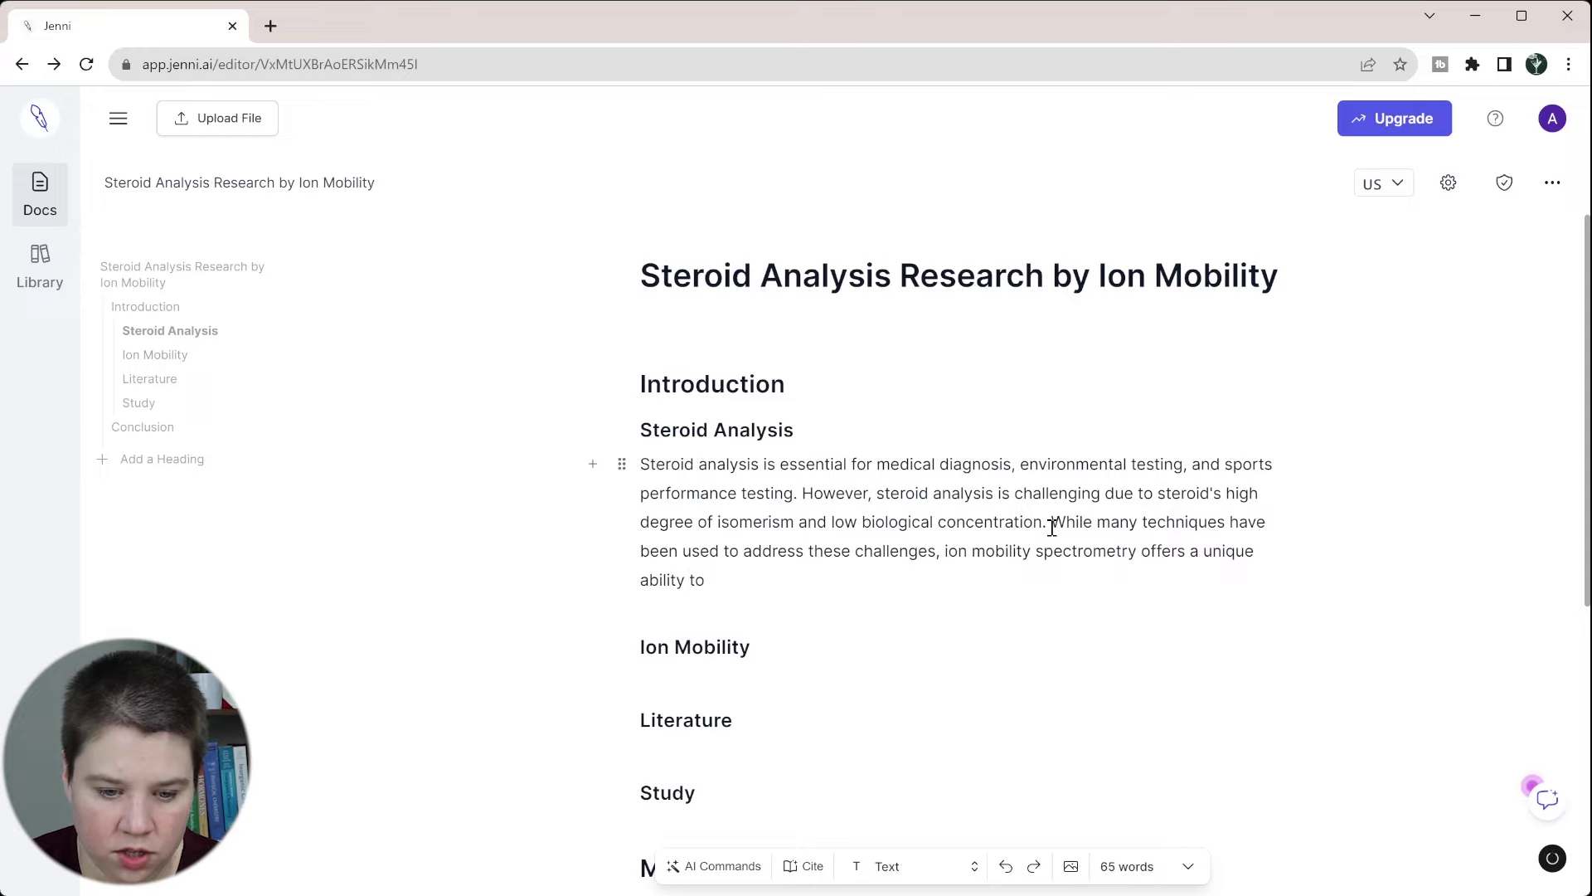
{"action": "type", "text": "separate st"}
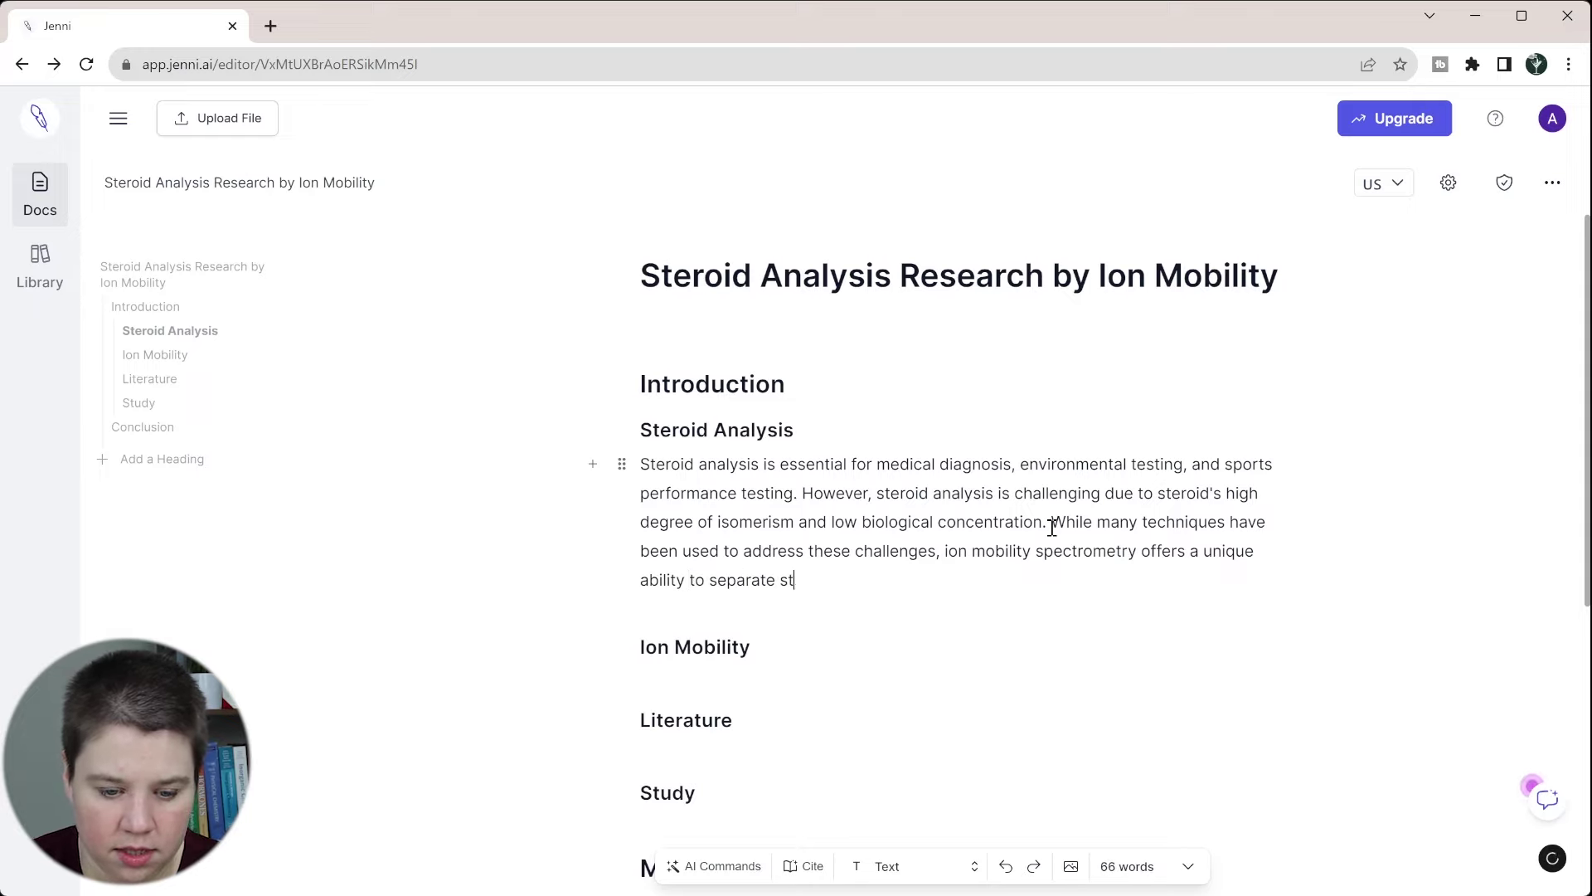
{"action": "type", "text": "eroid isomers in conjunction wi"}
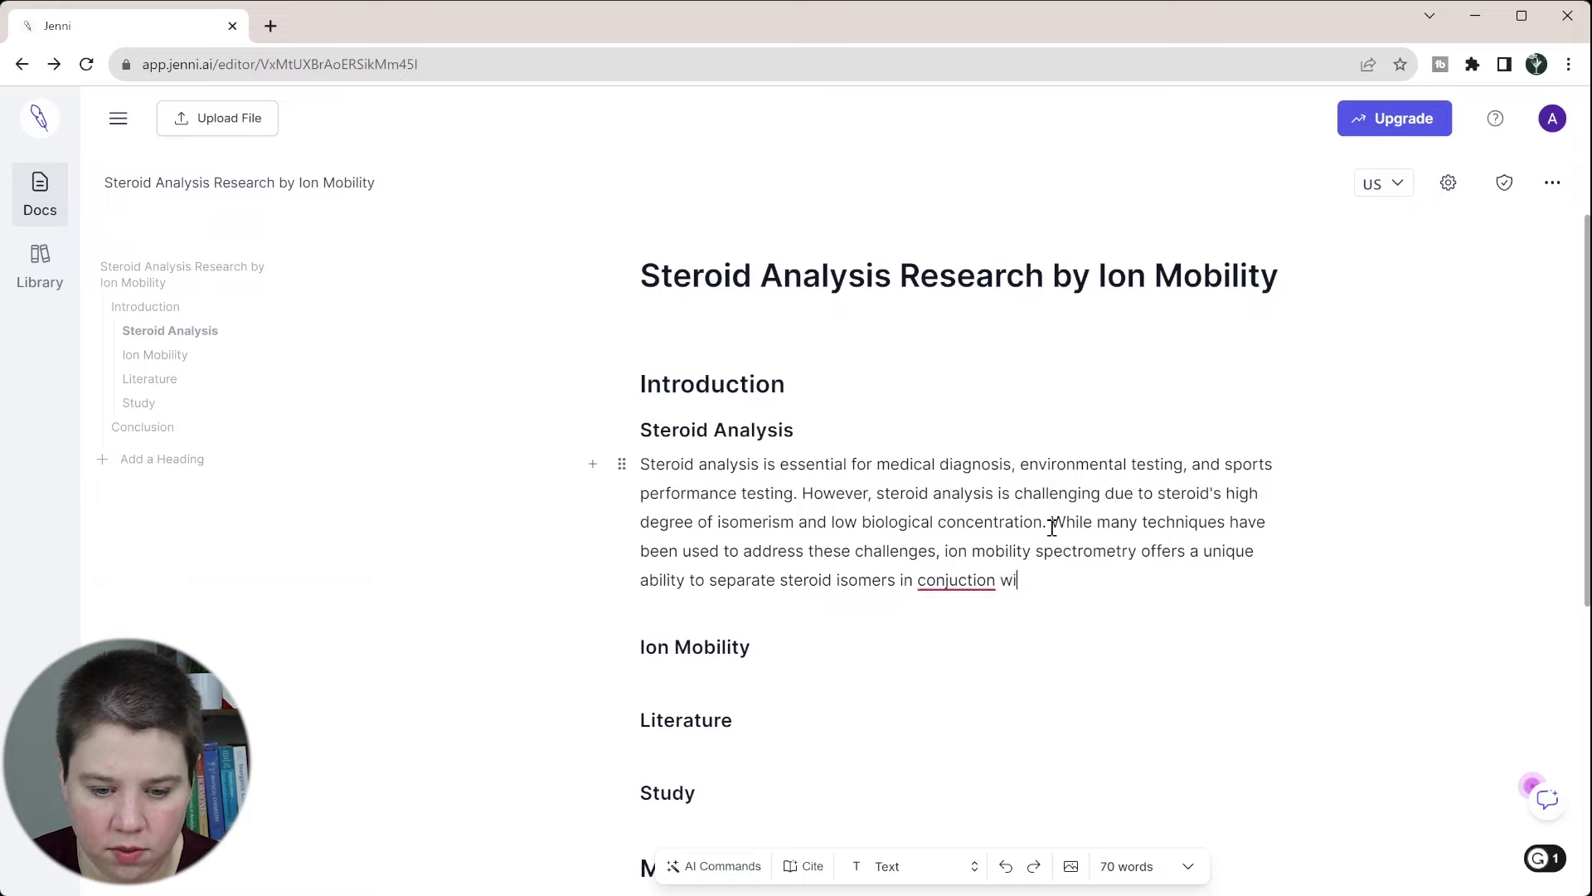
{"action": "type", "text": "th liquid chromatography and mass"}
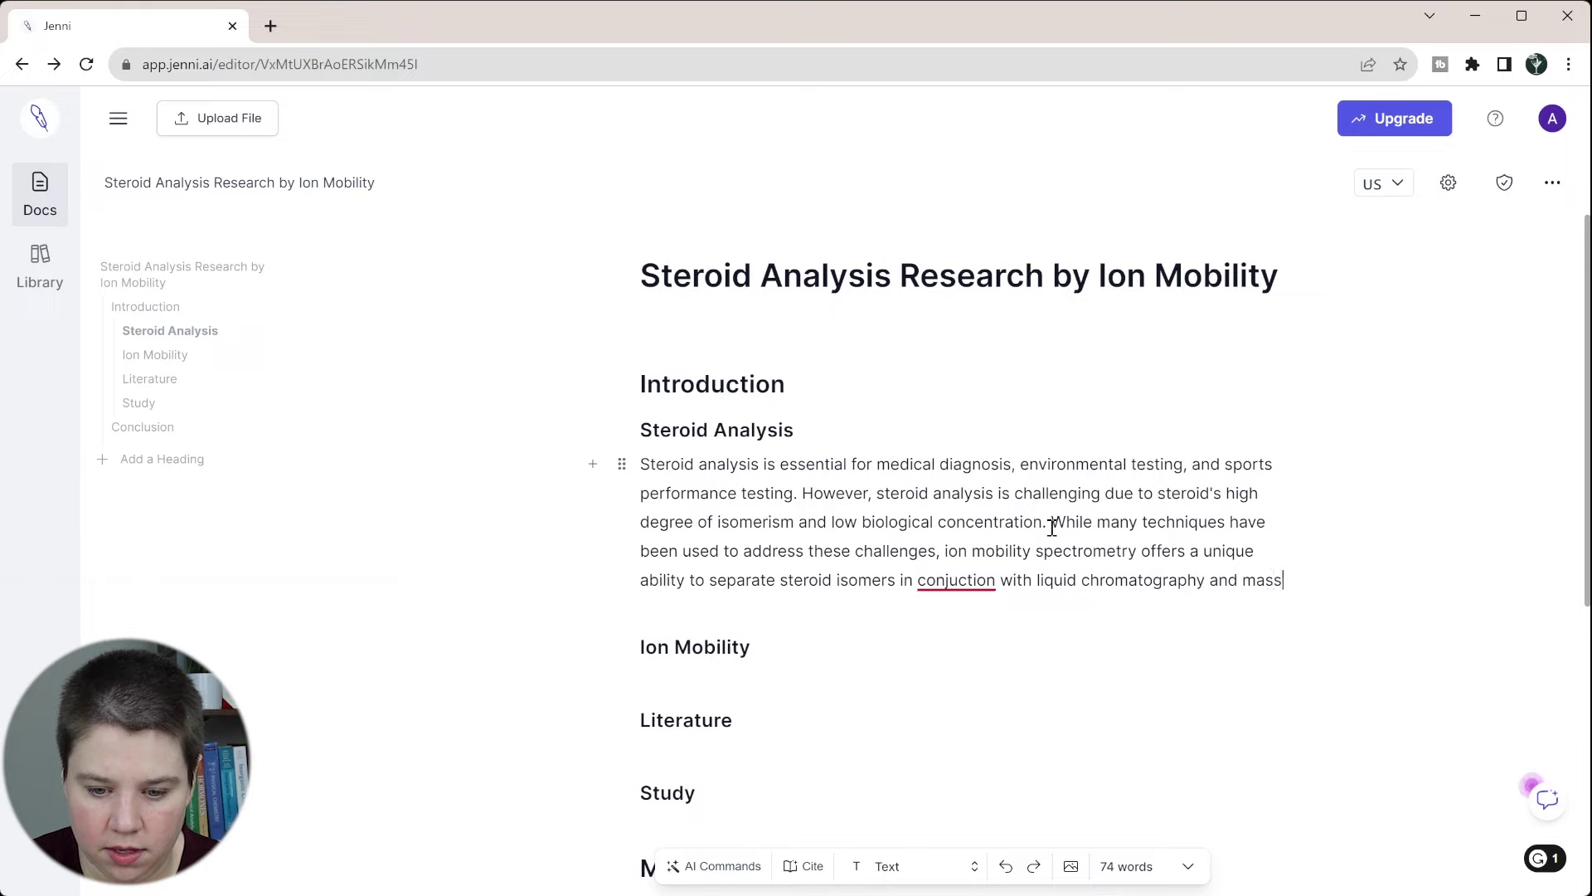
{"action": "type", "text": " spectrometry"}
{"action": "left_click", "coordinate": [1013, 493]}
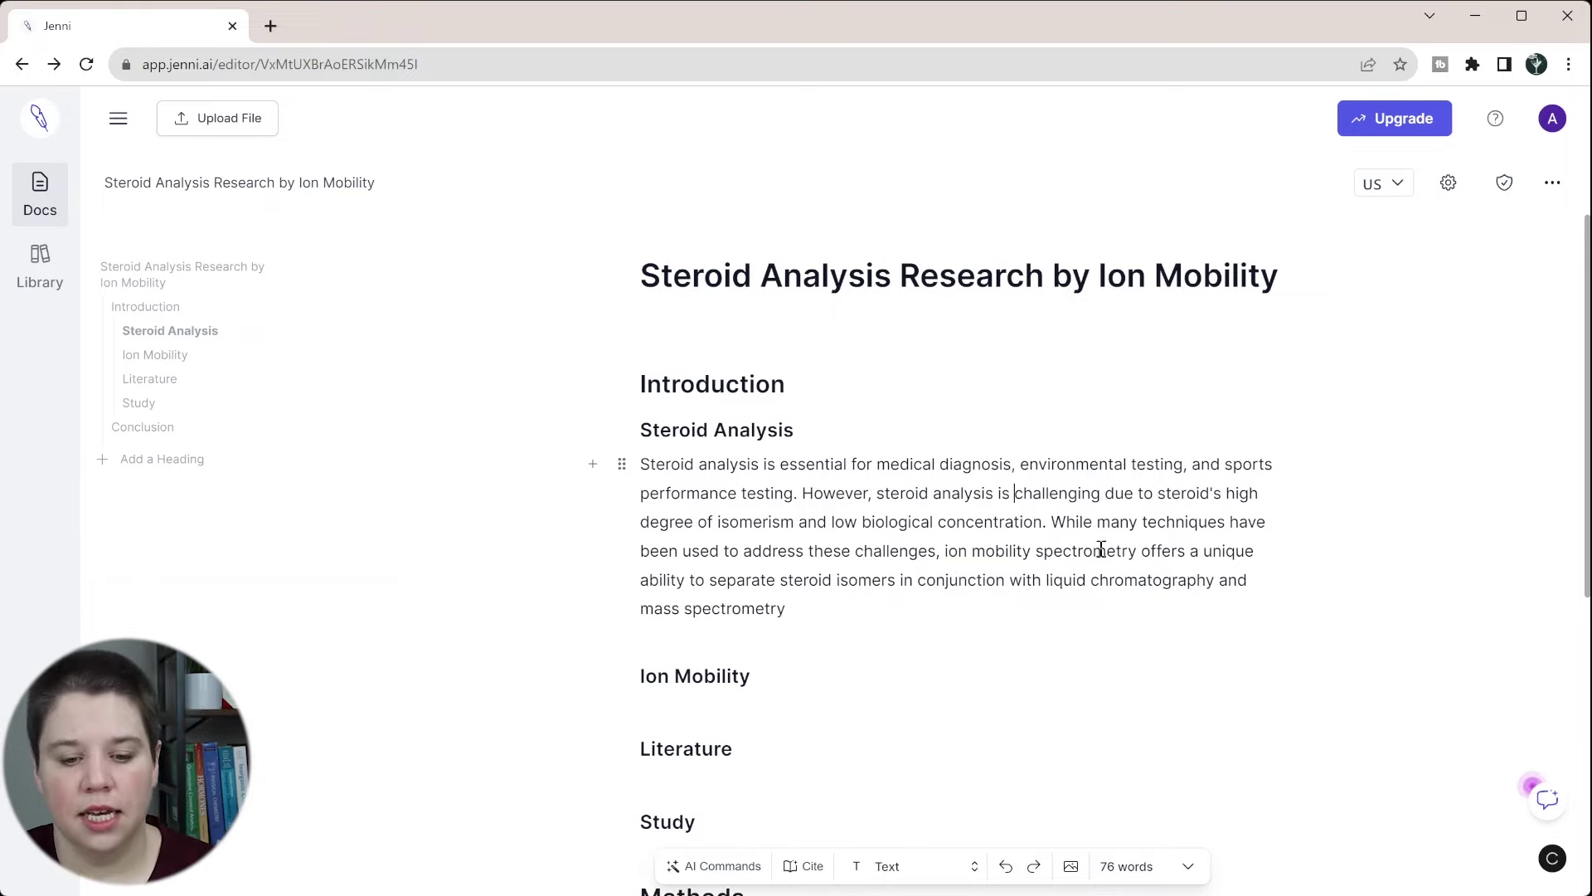
{"action": "left_click_drag", "start_coordinate": [1057, 524], "coordinate": [1073, 608]}
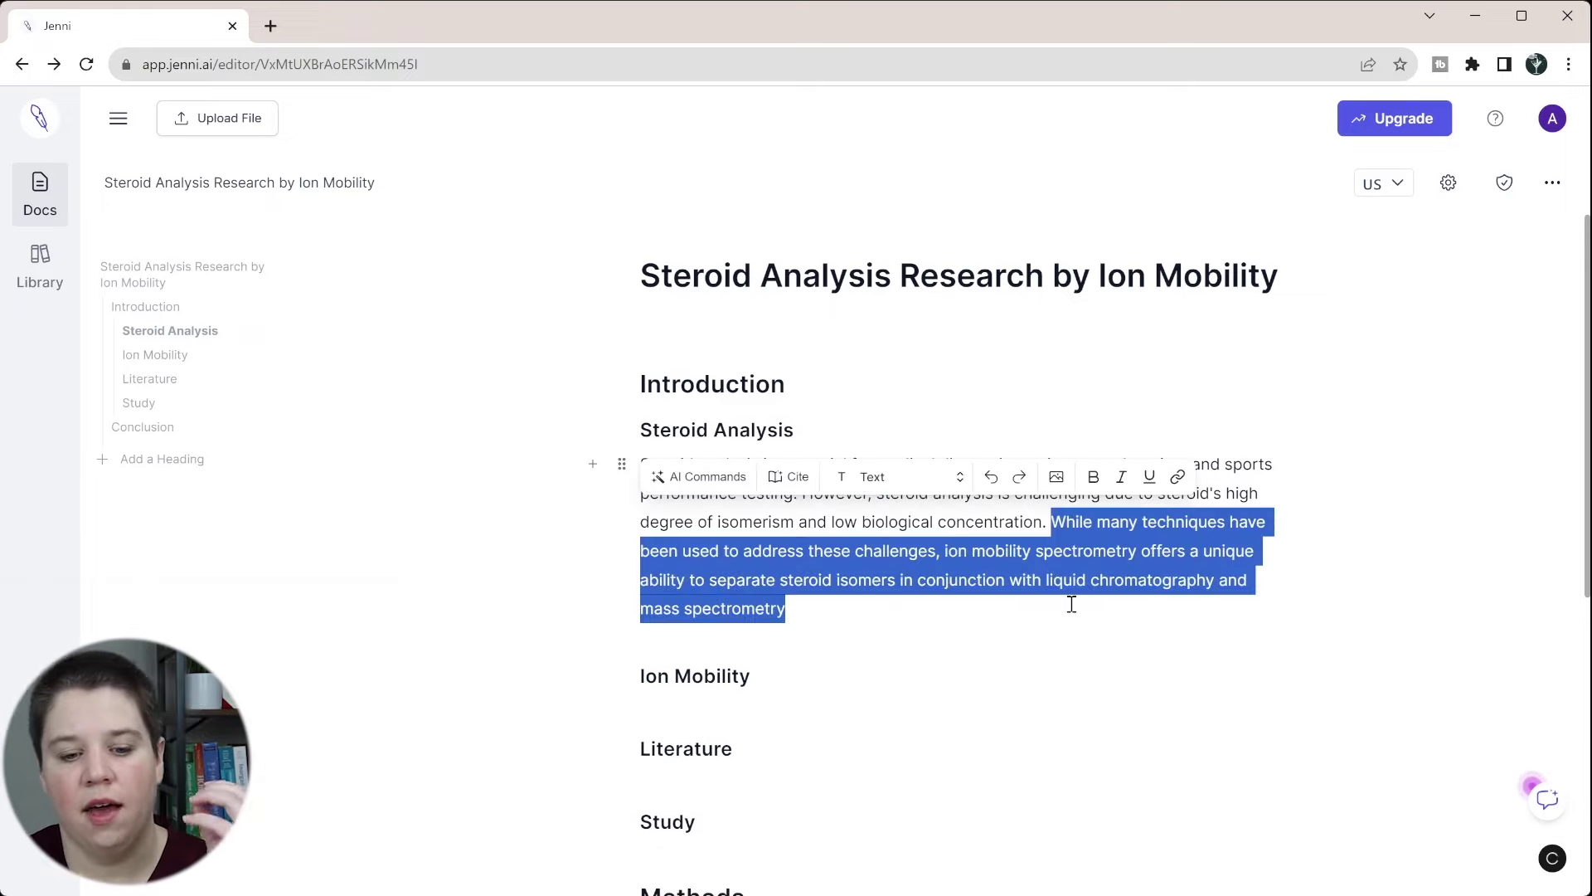
{"action": "left_click", "coordinate": [1072, 605]}
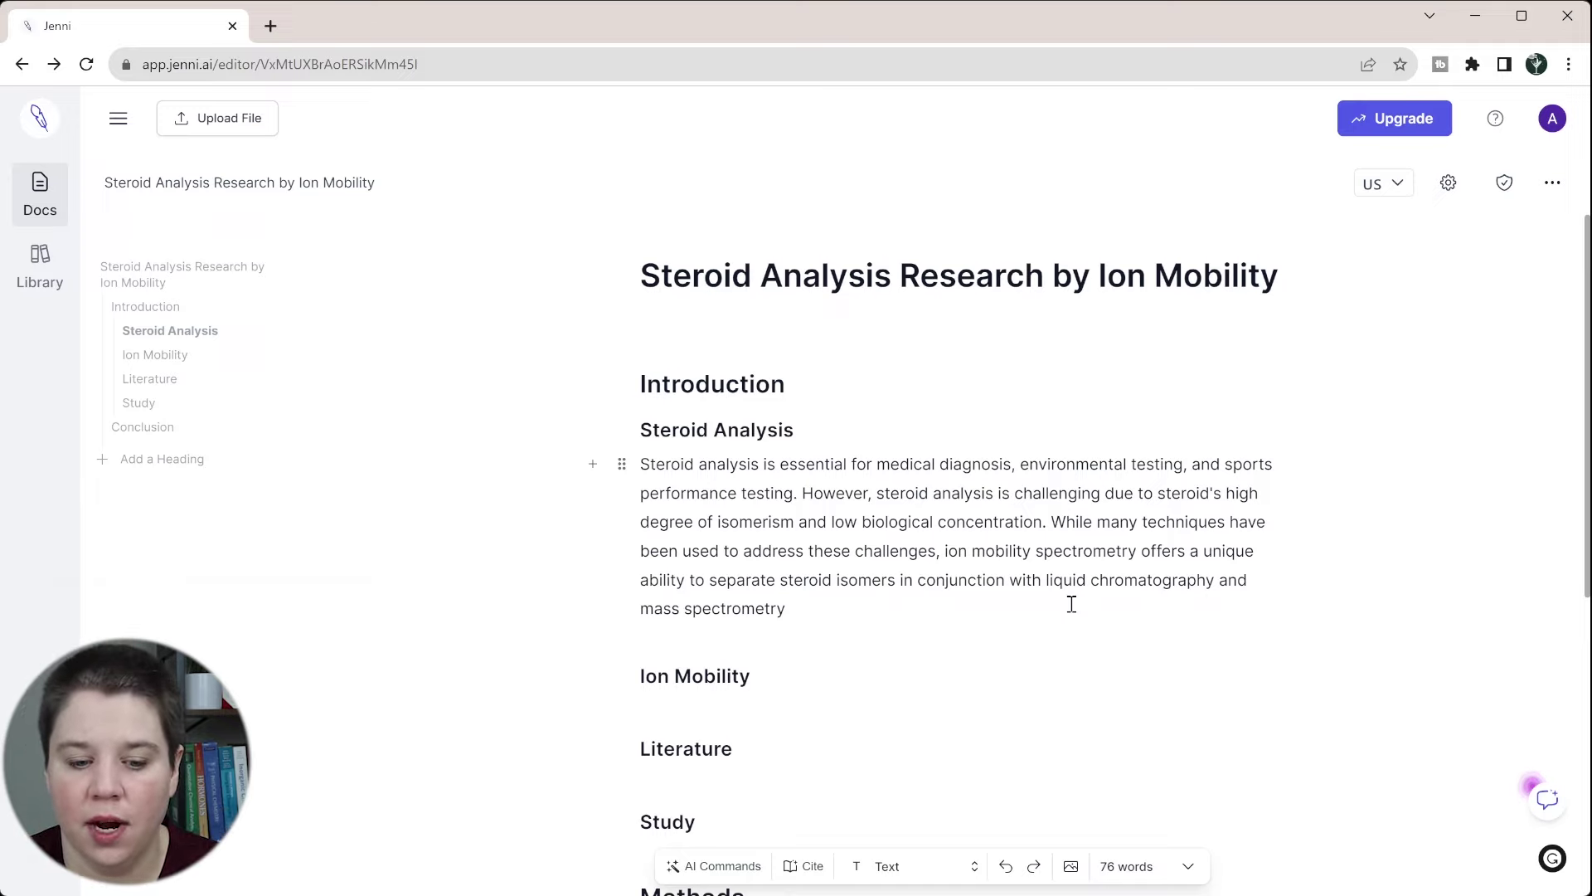
{"action": "type", "text": "."}
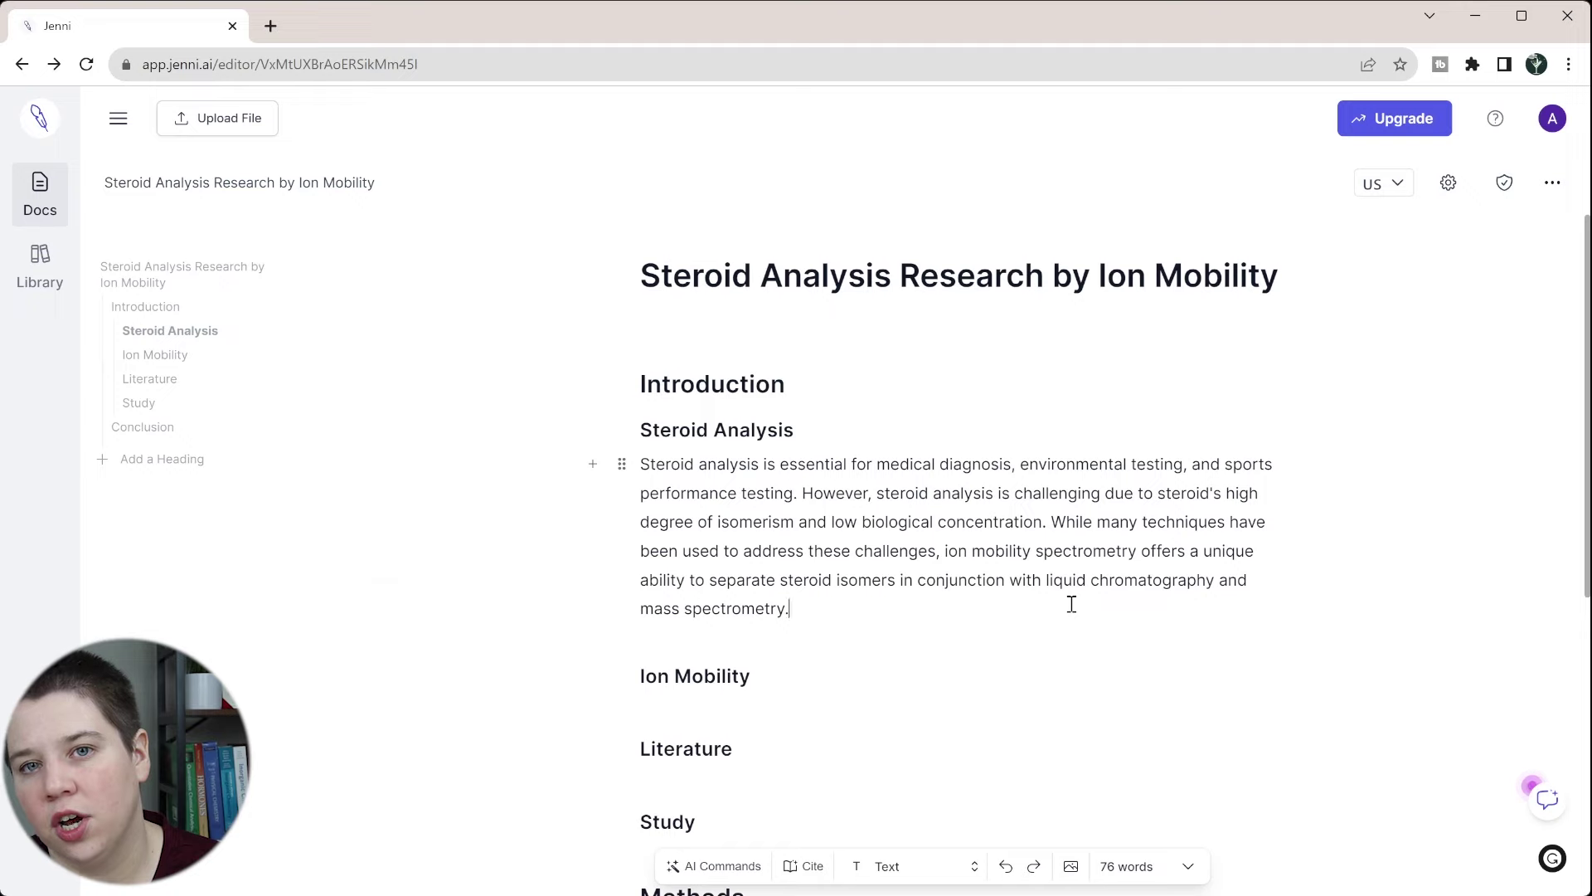
Step: Check the document's word and heading counts
{"action": "scroll", "coordinate": [1072, 604], "scroll_direction": "down", "scroll_amount": 1}
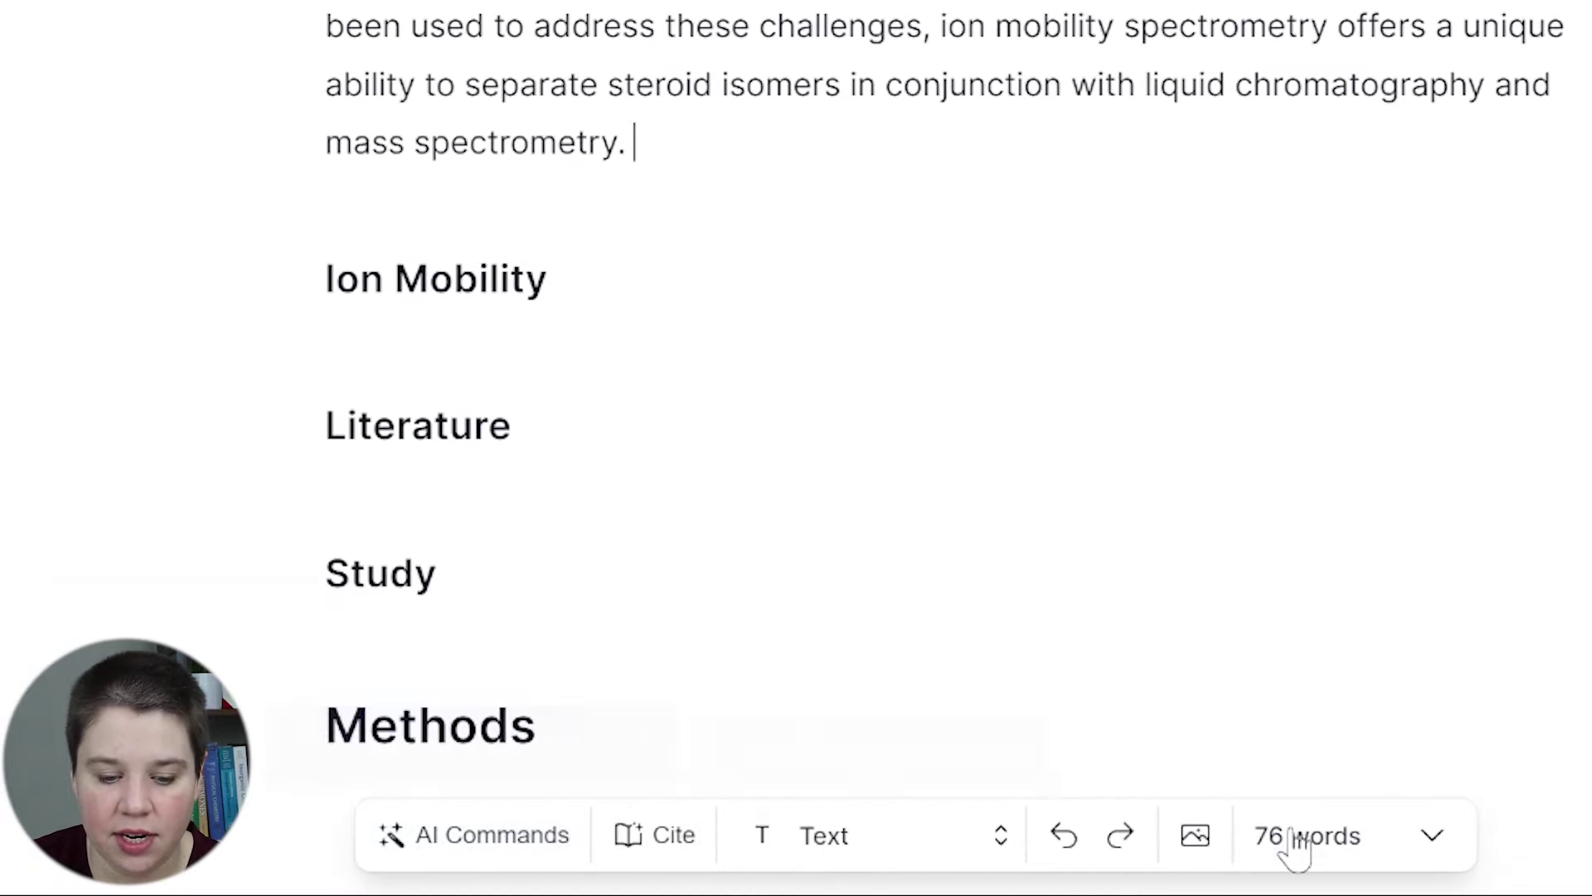
{"action": "left_click", "coordinate": [1317, 839]}
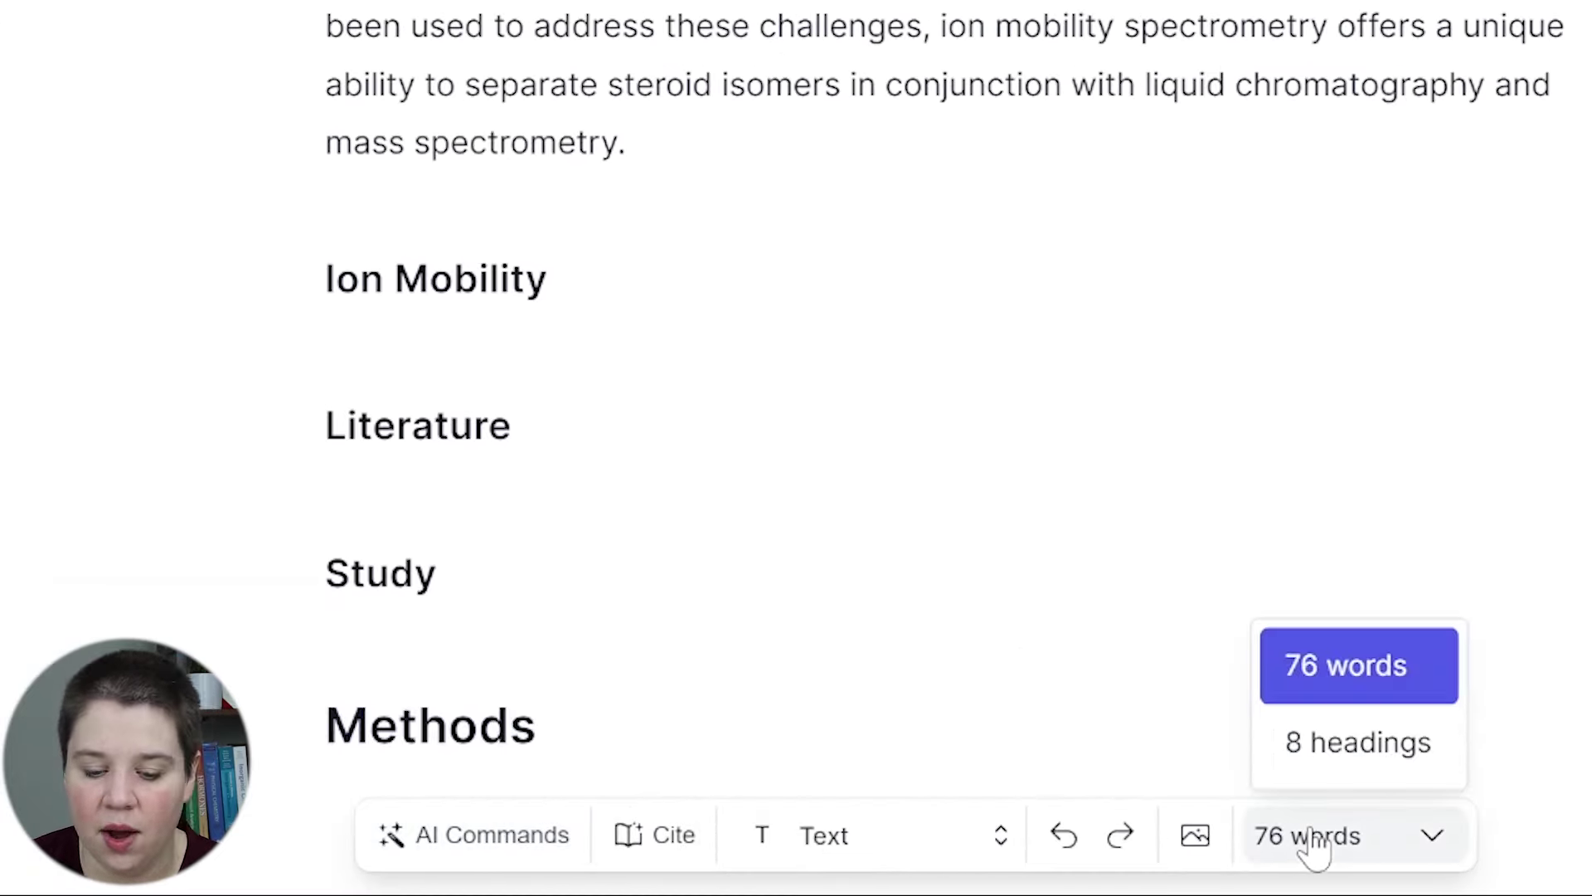
{"action": "left_click", "coordinate": [1575, 734]}
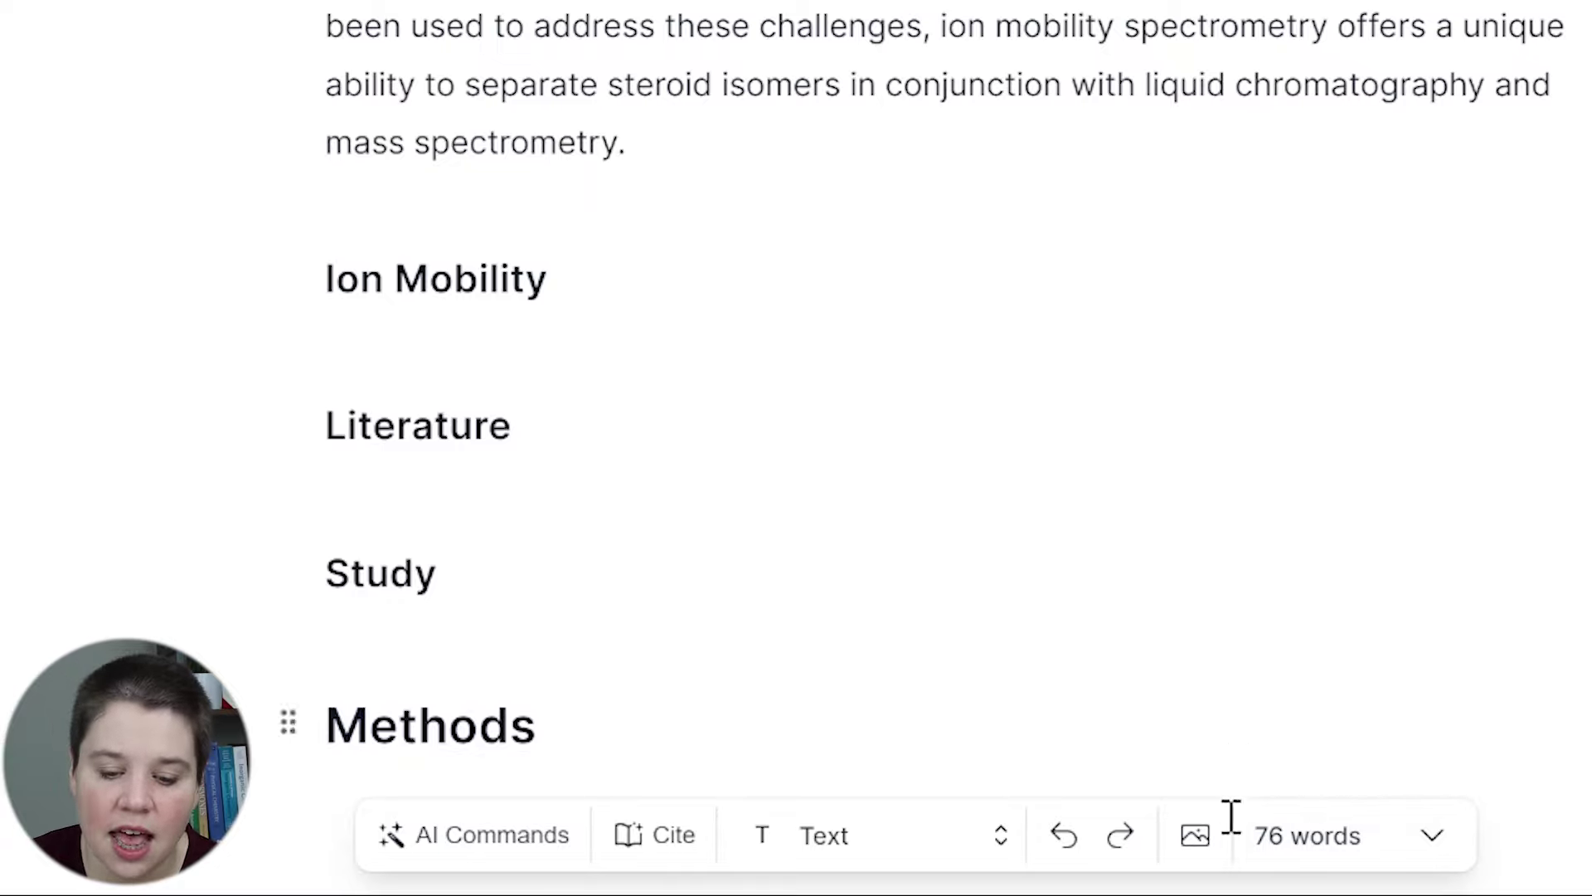
Step: Select the end of the Steroid Analysis paragraph and examine the formatting options and text styles available for it
{"action": "left_click_drag", "start_coordinate": [688, 145], "coordinate": [1151, 75]}
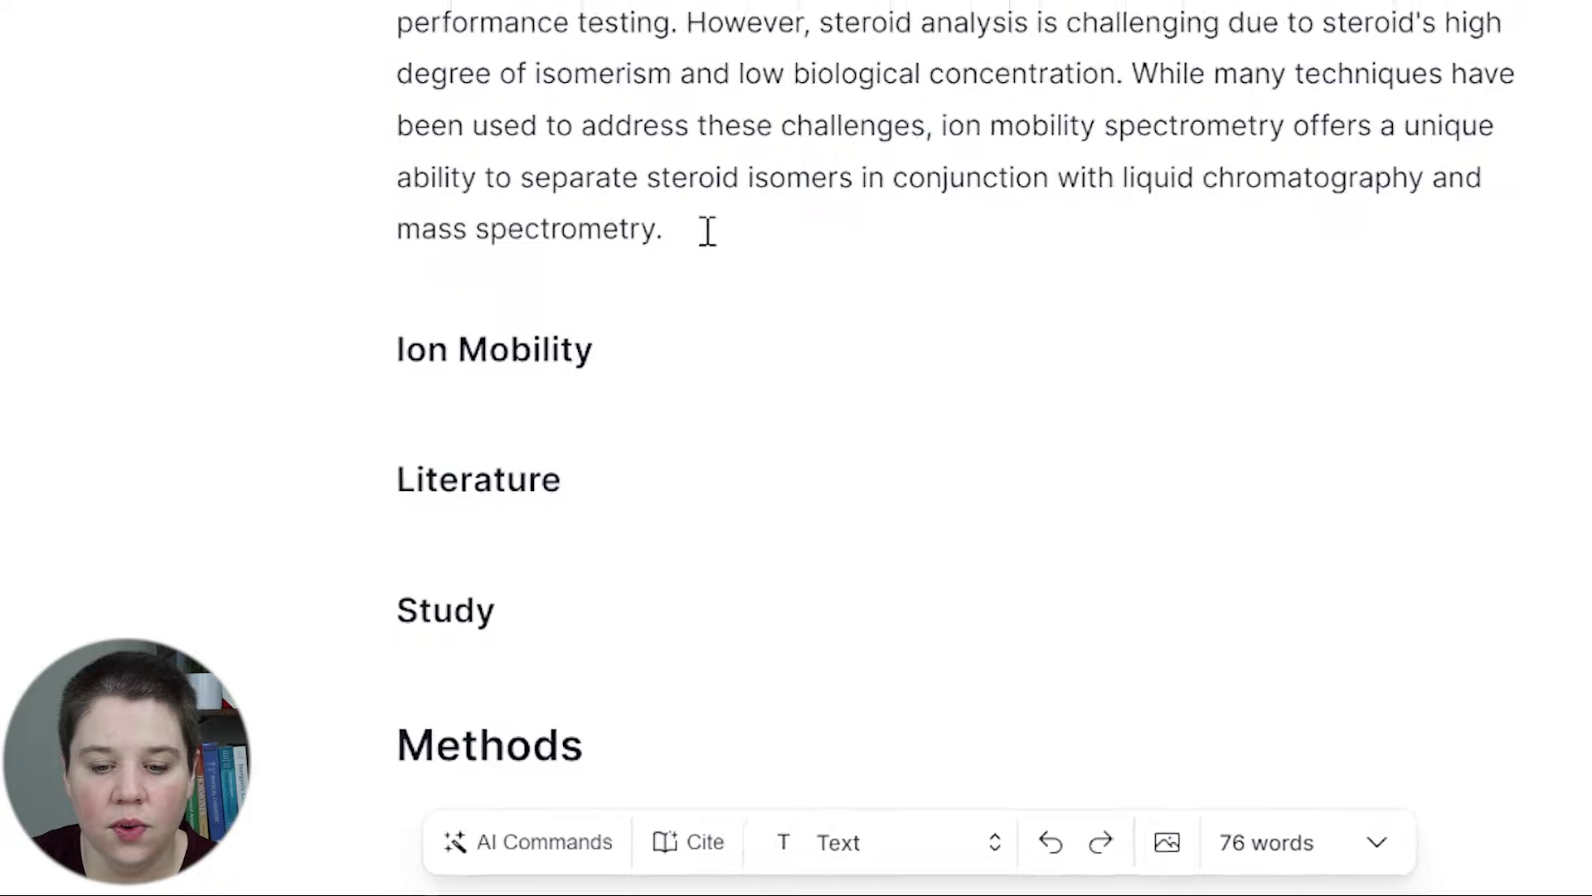
{"action": "left_click_drag", "start_coordinate": [1049, 489], "coordinate": [781, 500]}
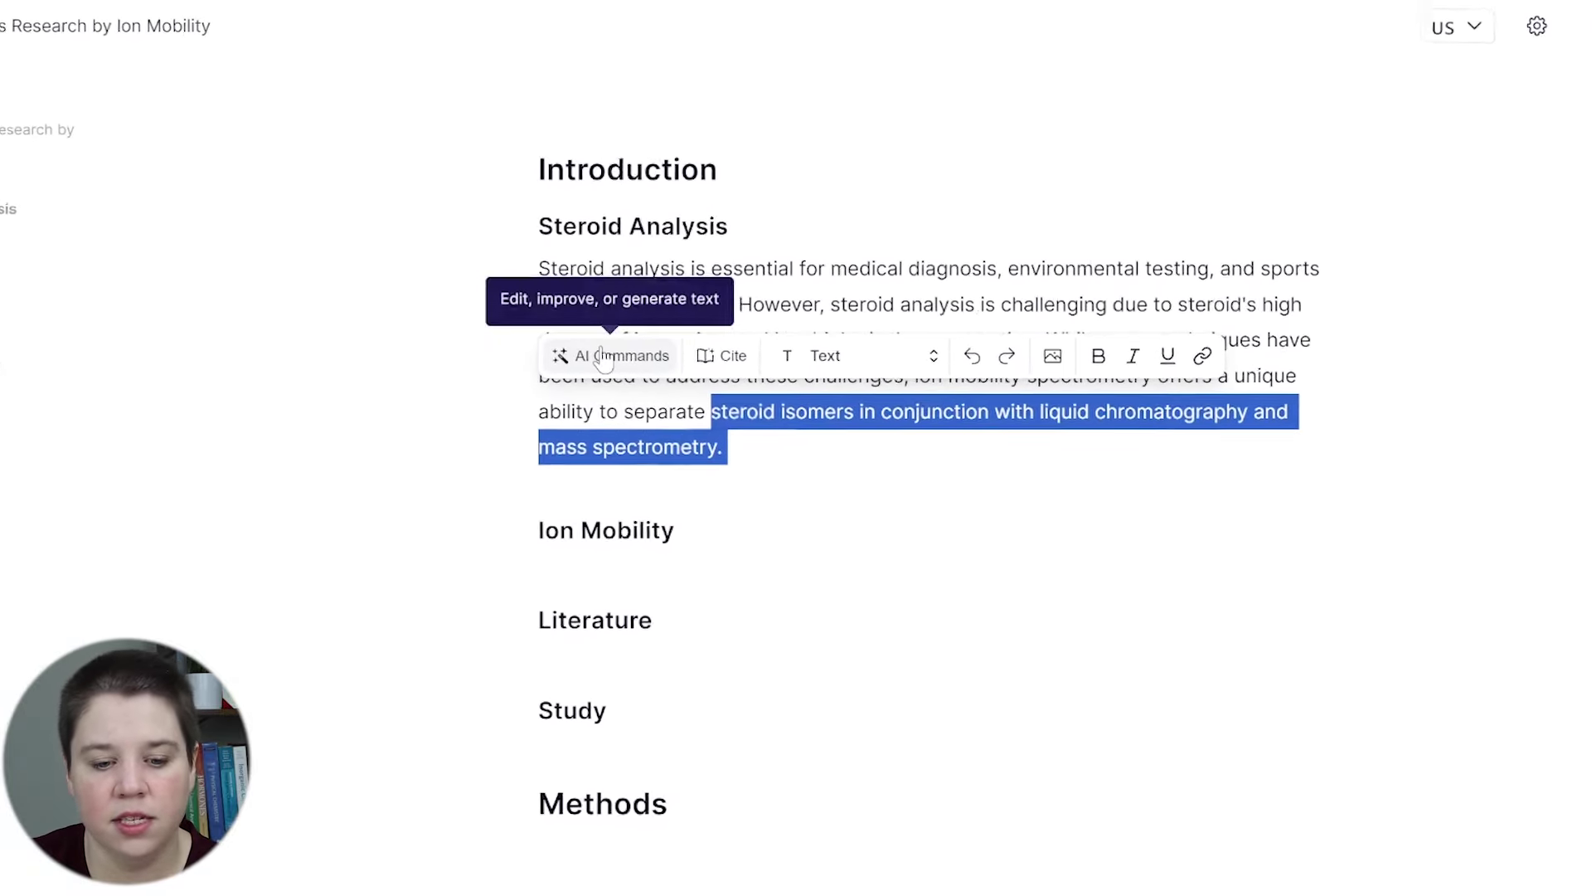
{"action": "left_click", "coordinate": [960, 449]}
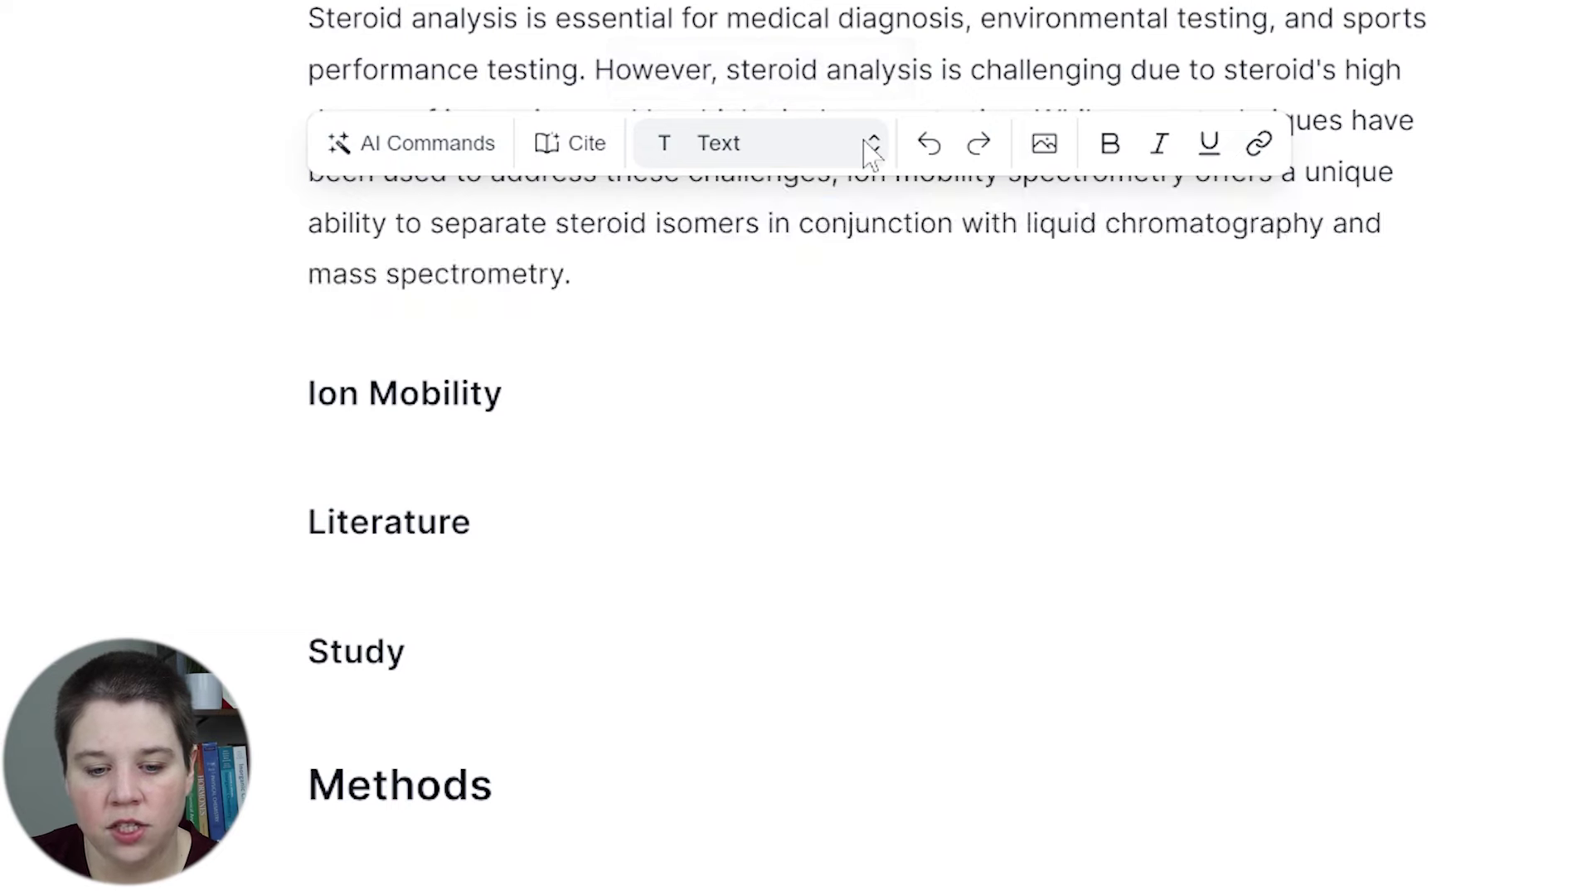
{"action": "left_click", "coordinate": [743, 143]}
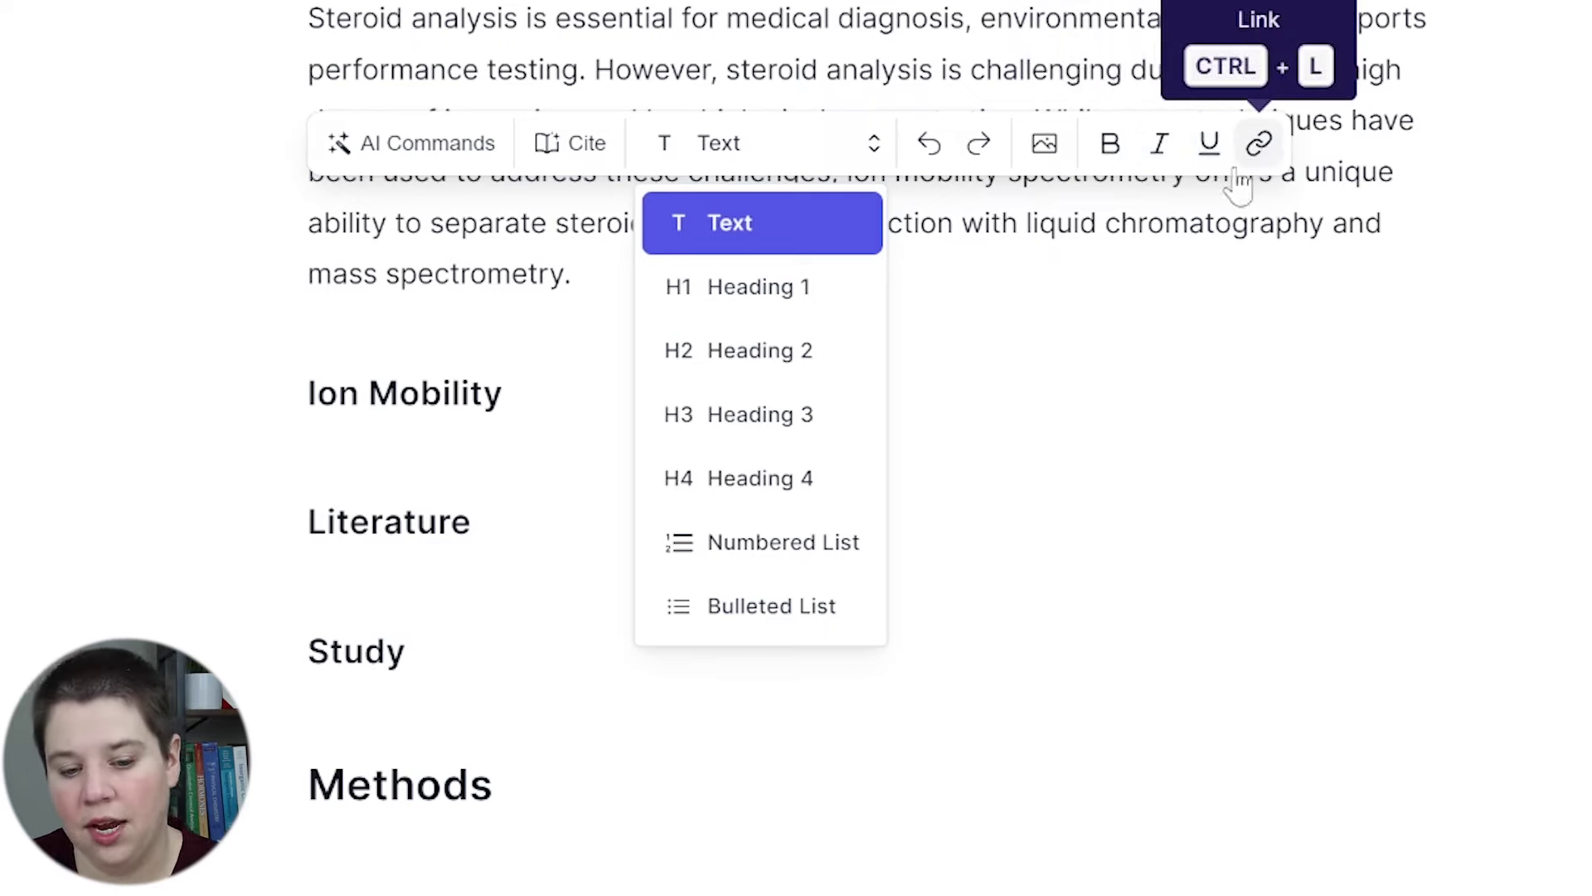
Step: Select the last word of the Steroid Analysis paragraph and examine the AI commands for editing and generating text
{"action": "left_click_drag", "start_coordinate": [572, 274], "coordinate": [391, 255]}
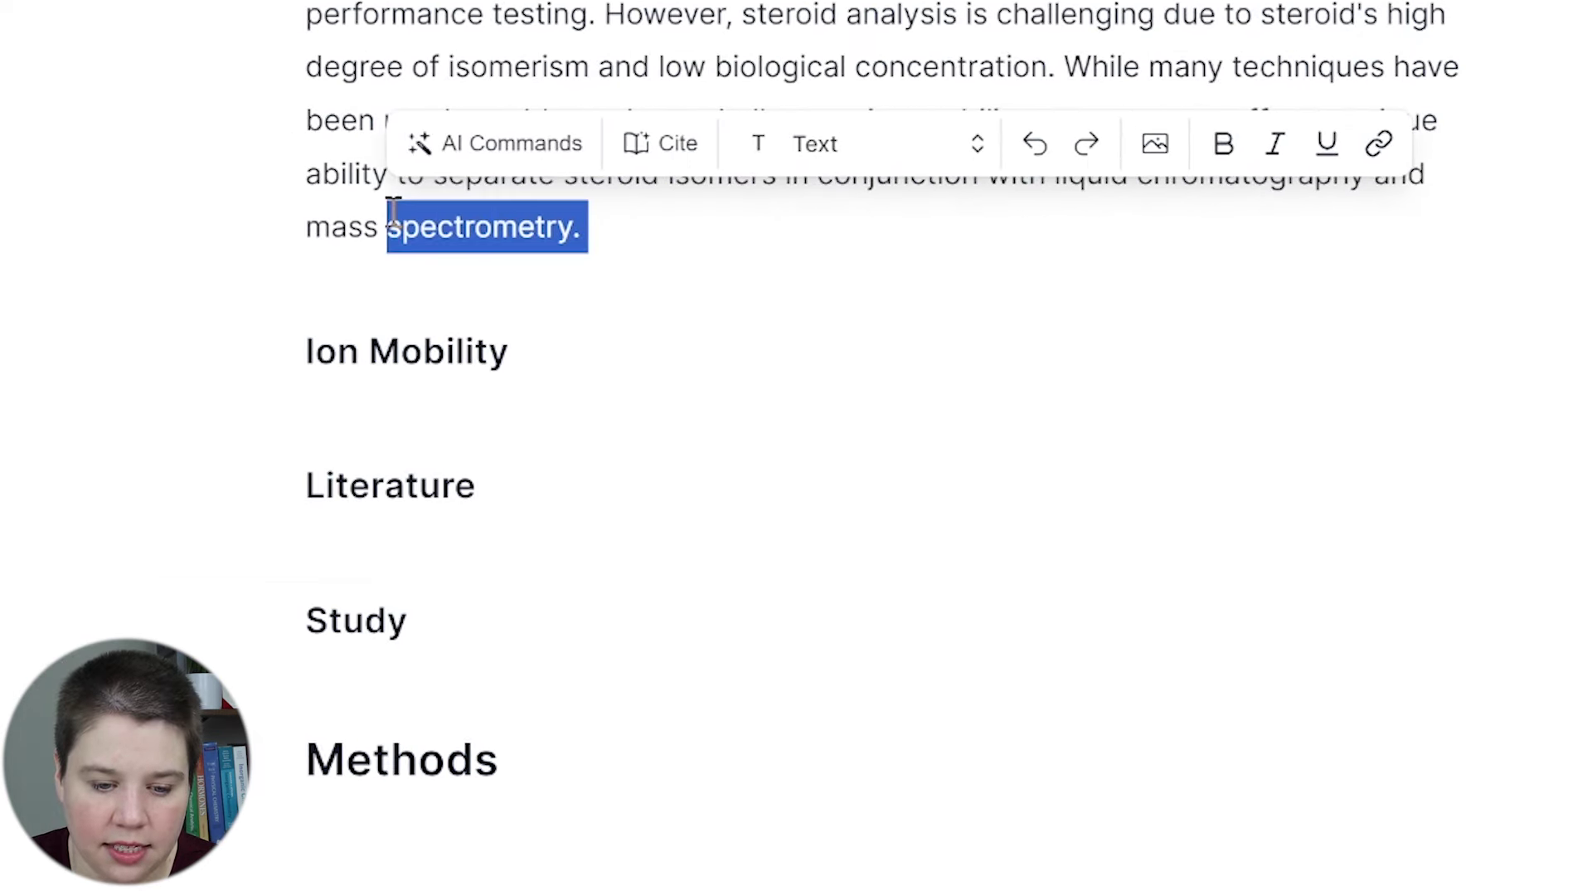
{"action": "left_click", "coordinate": [453, 154]}
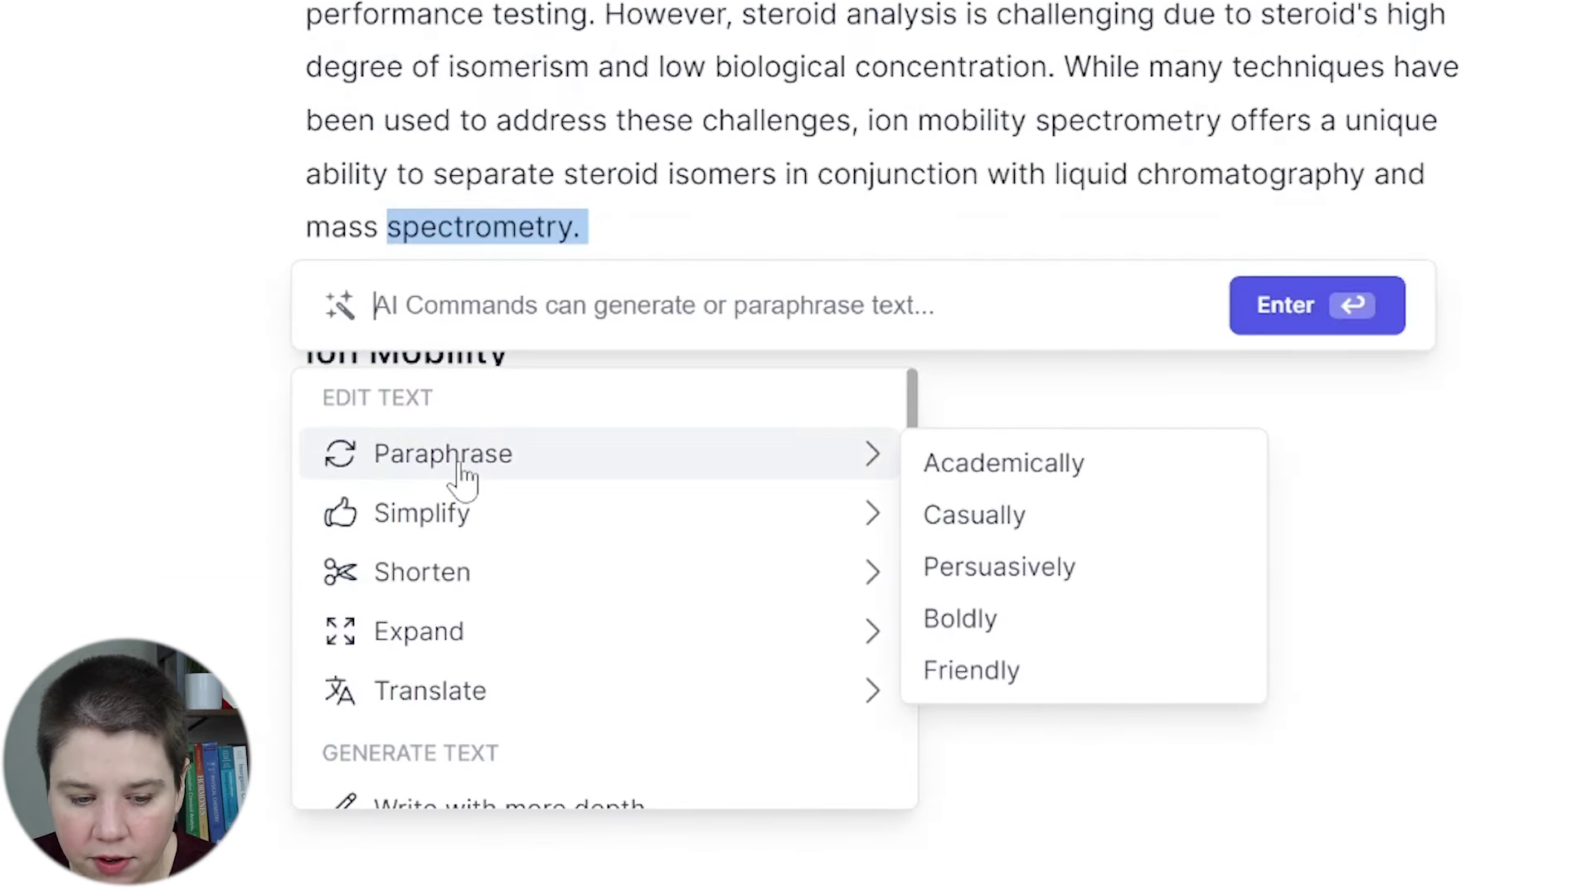
{"action": "mouse_move", "coordinate": [479, 531]}
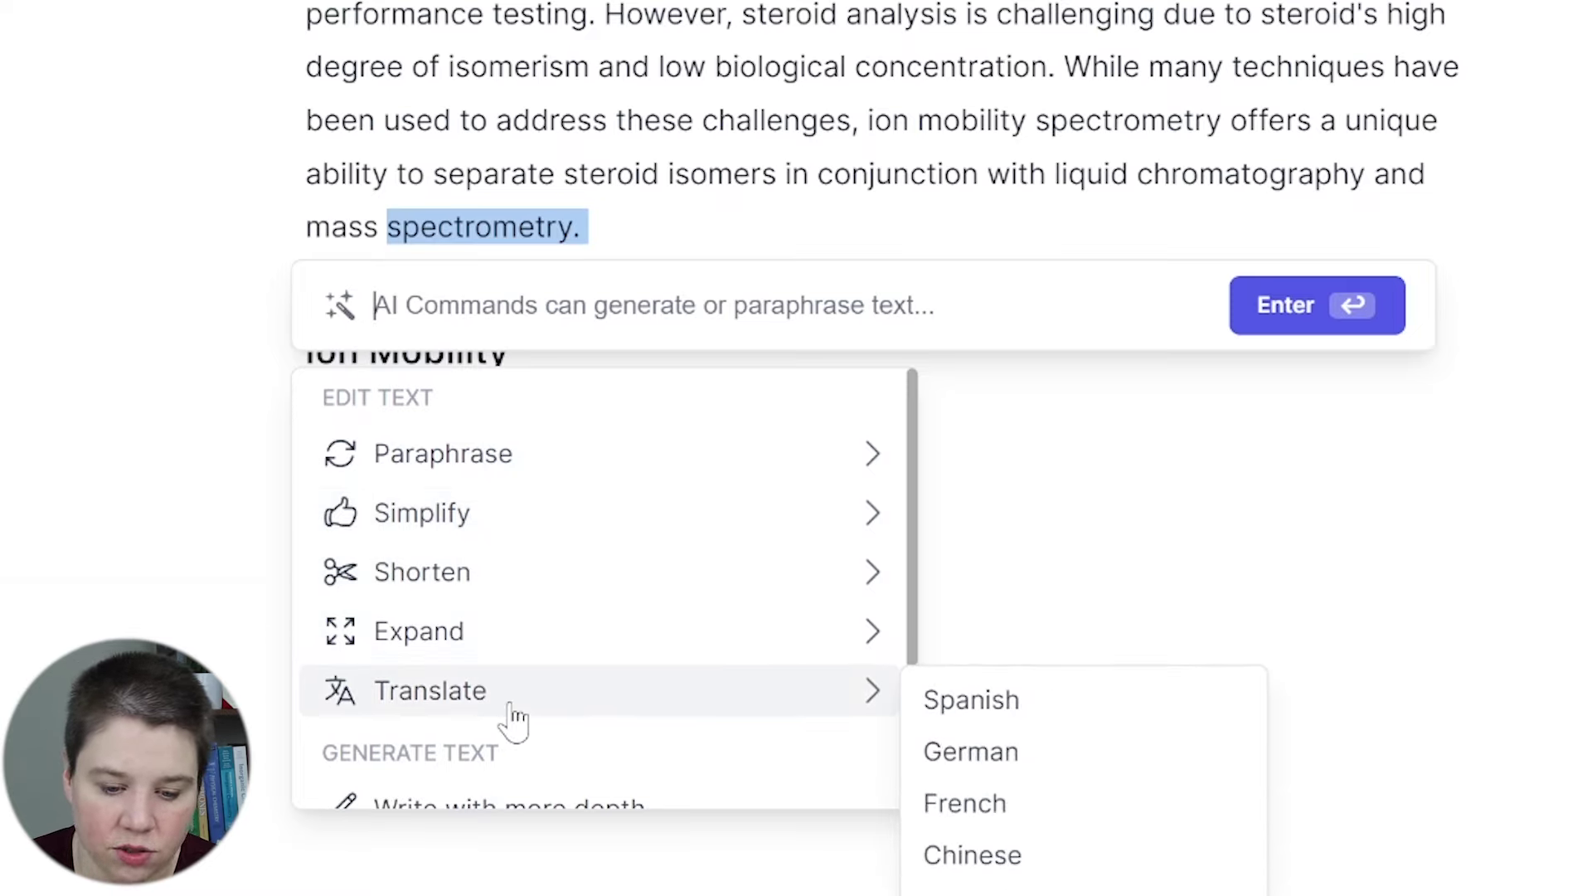
{"action": "scroll", "coordinate": [516, 722], "scroll_direction": "down", "scroll_amount": 3}
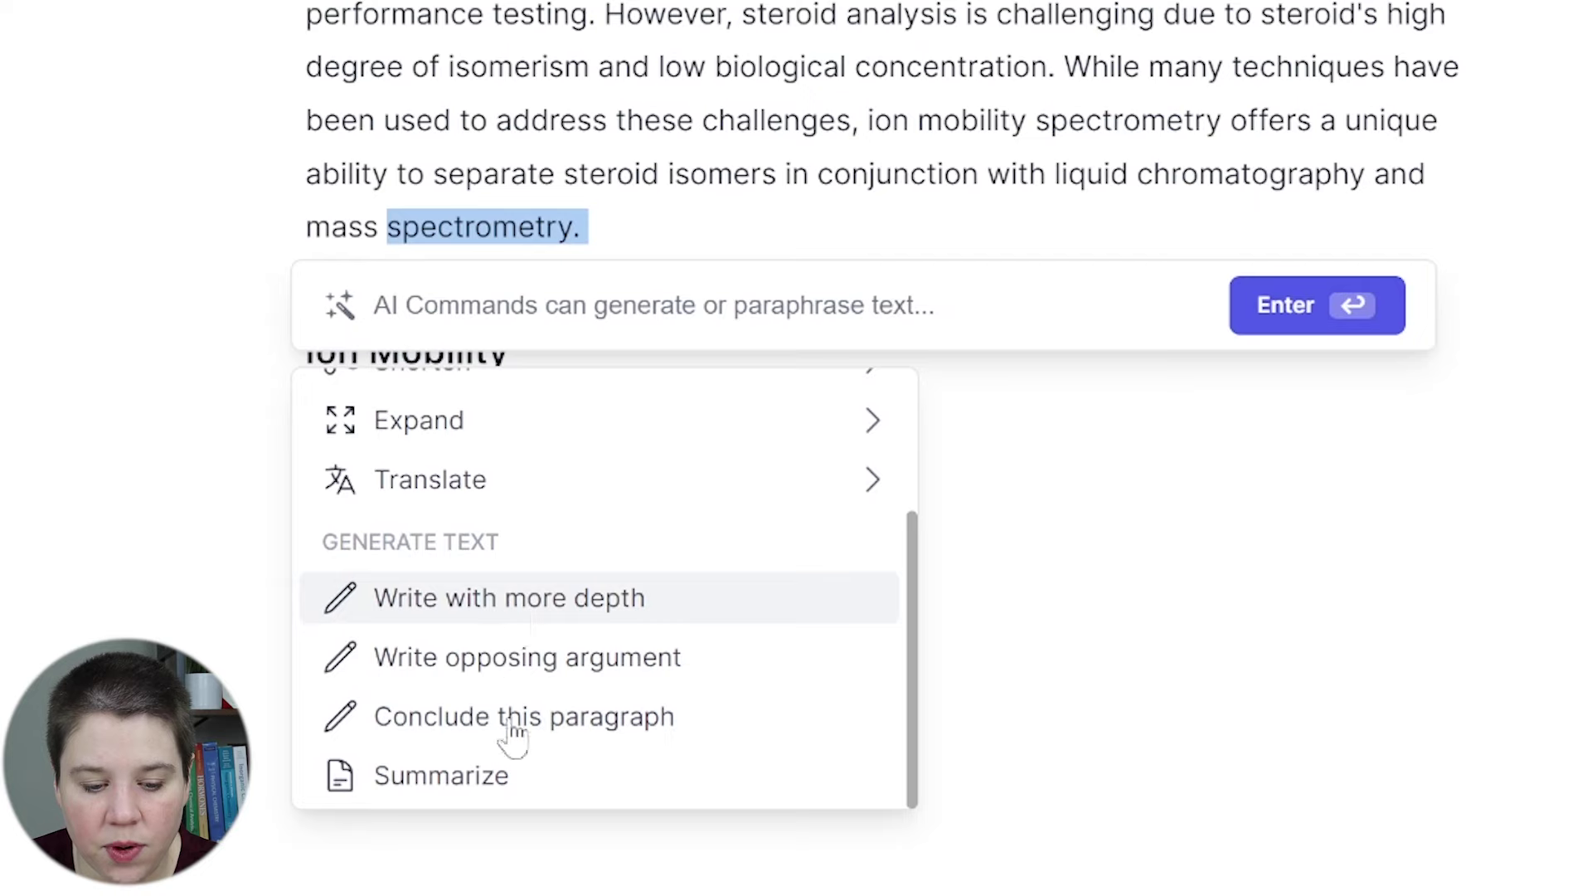
{"action": "scroll", "coordinate": [528, 742], "scroll_direction": "up", "scroll_amount": 3}
{"action": "mouse_move", "coordinate": [476, 455]}
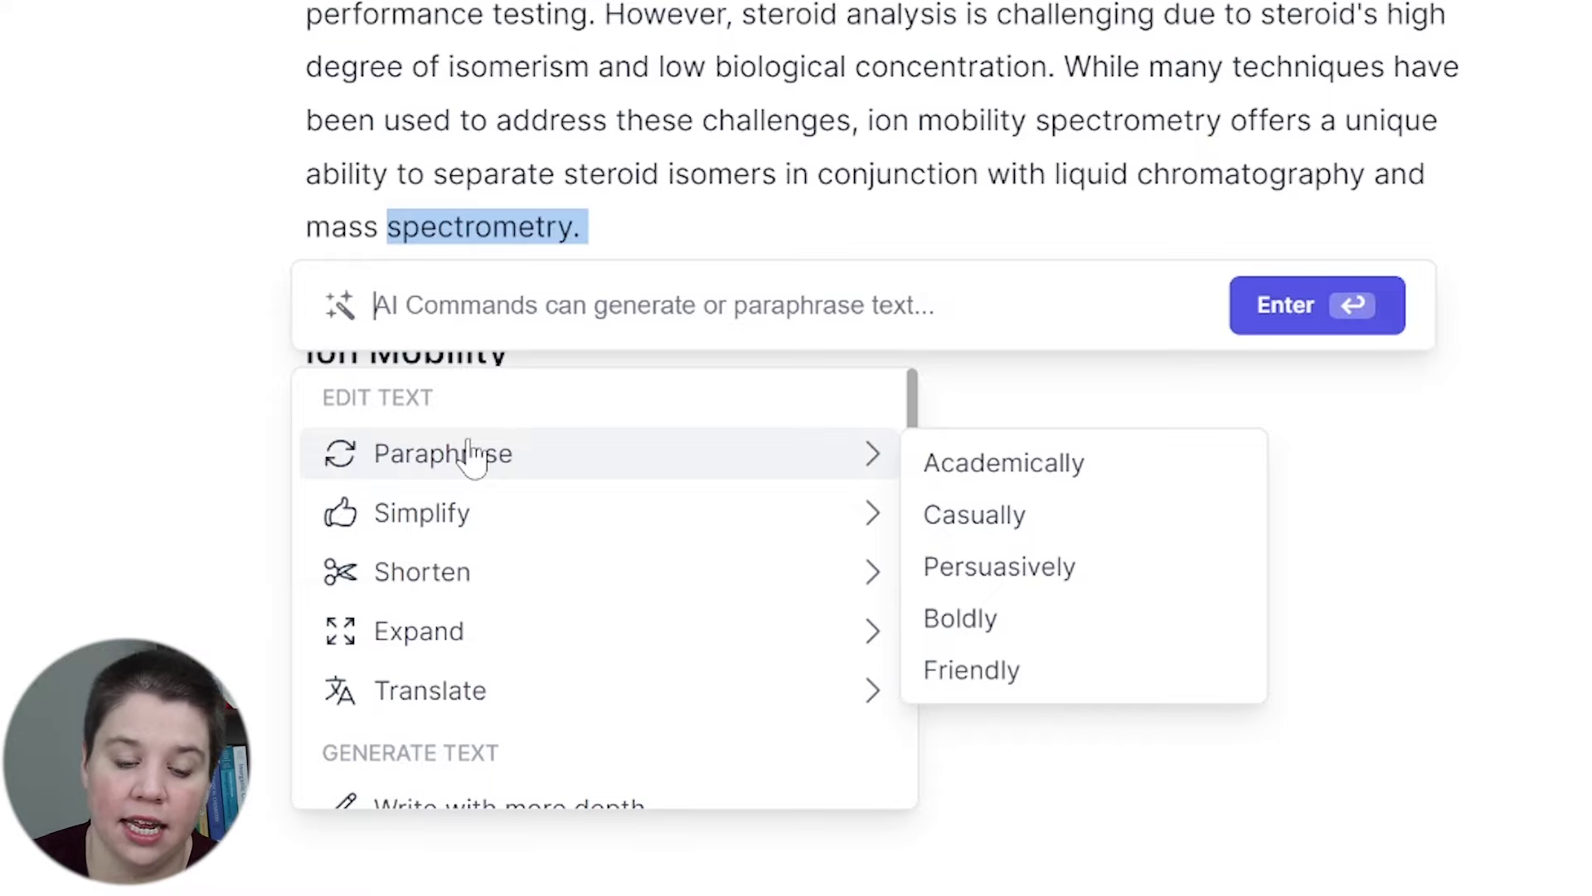
{"action": "key", "text": "Escape"}
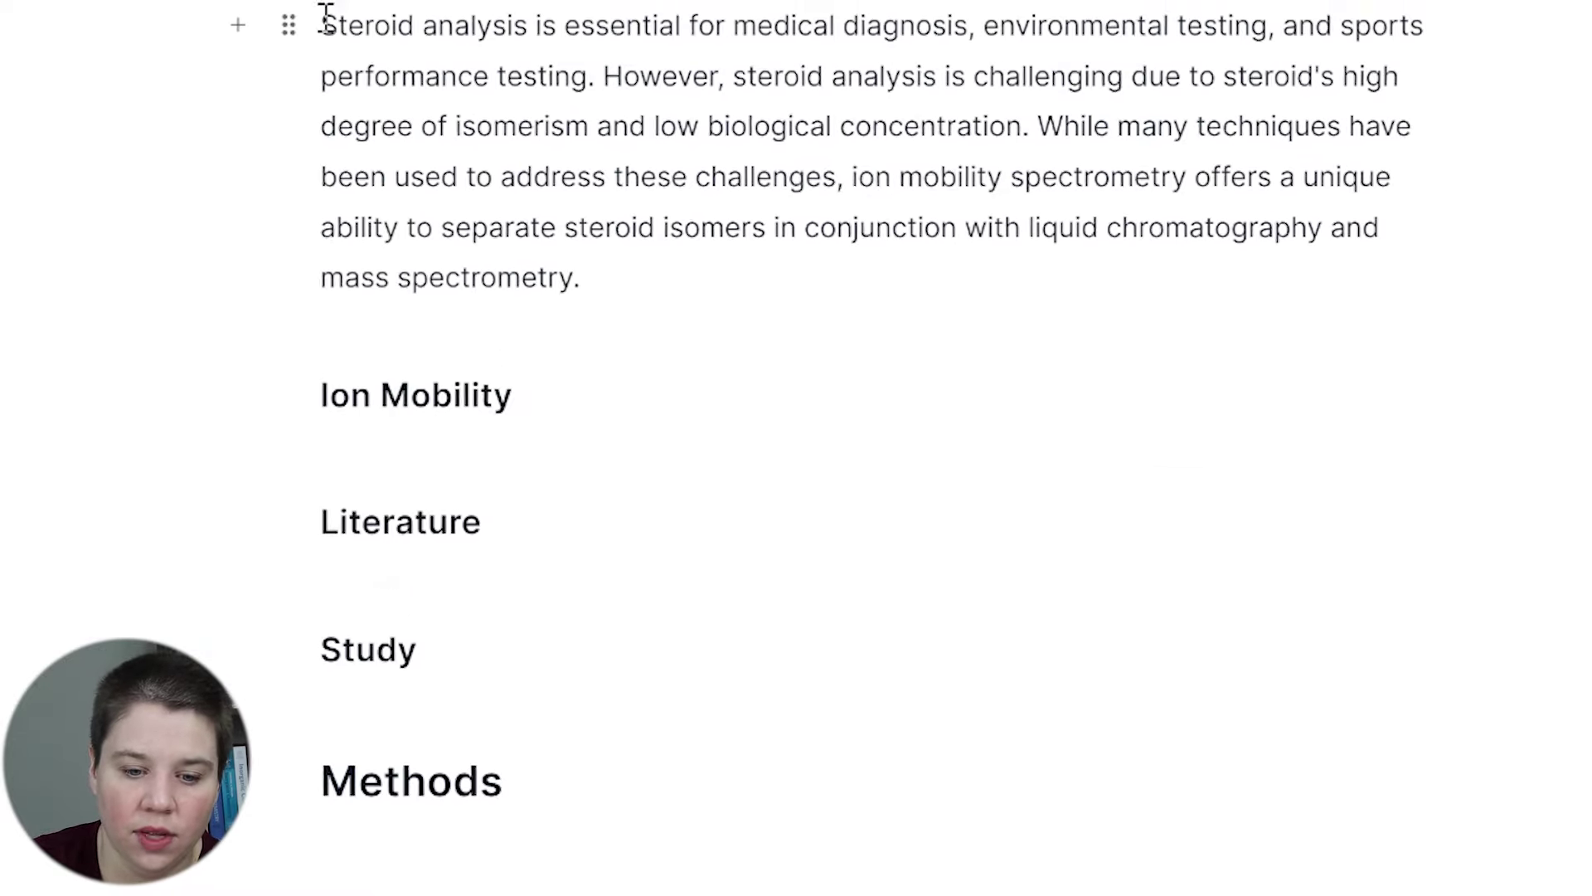
Step: Try the AI command Simplify academically on the first two sentences of the Steroid Analysis paragraph, review the suggested text, and discard it
{"action": "left_click_drag", "start_coordinate": [321, 25], "coordinate": [1007, 108]}
{"action": "left_click_drag", "start_coordinate": [920, 338], "coordinate": [934, 345]}
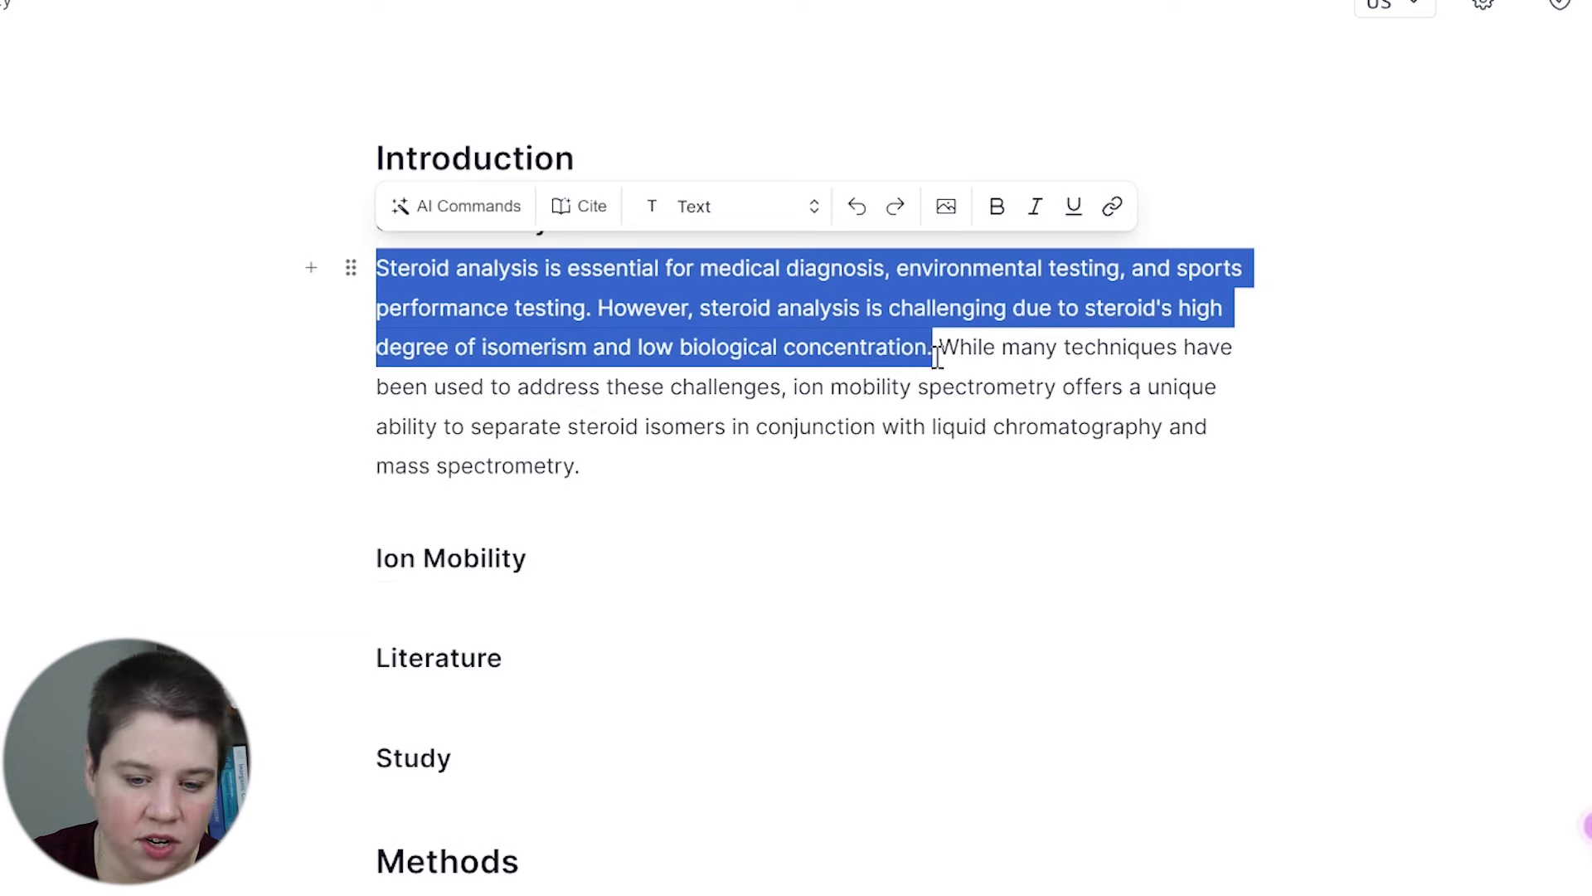
{"action": "left_click", "coordinate": [473, 207]}
{"action": "mouse_move", "coordinate": [597, 562]}
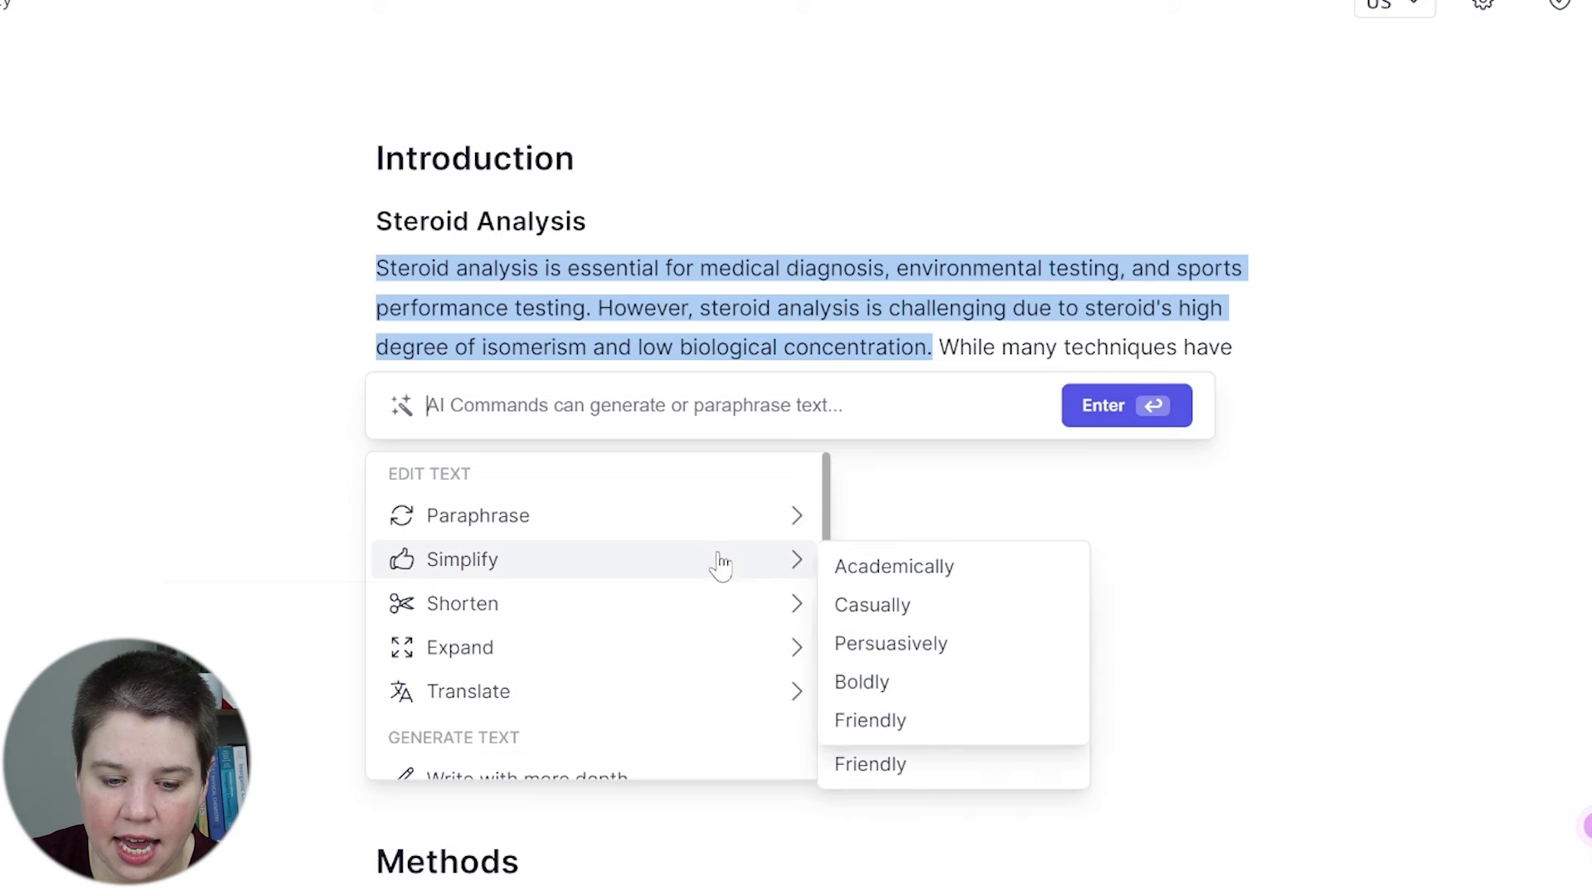
{"action": "left_click", "coordinate": [873, 572]}
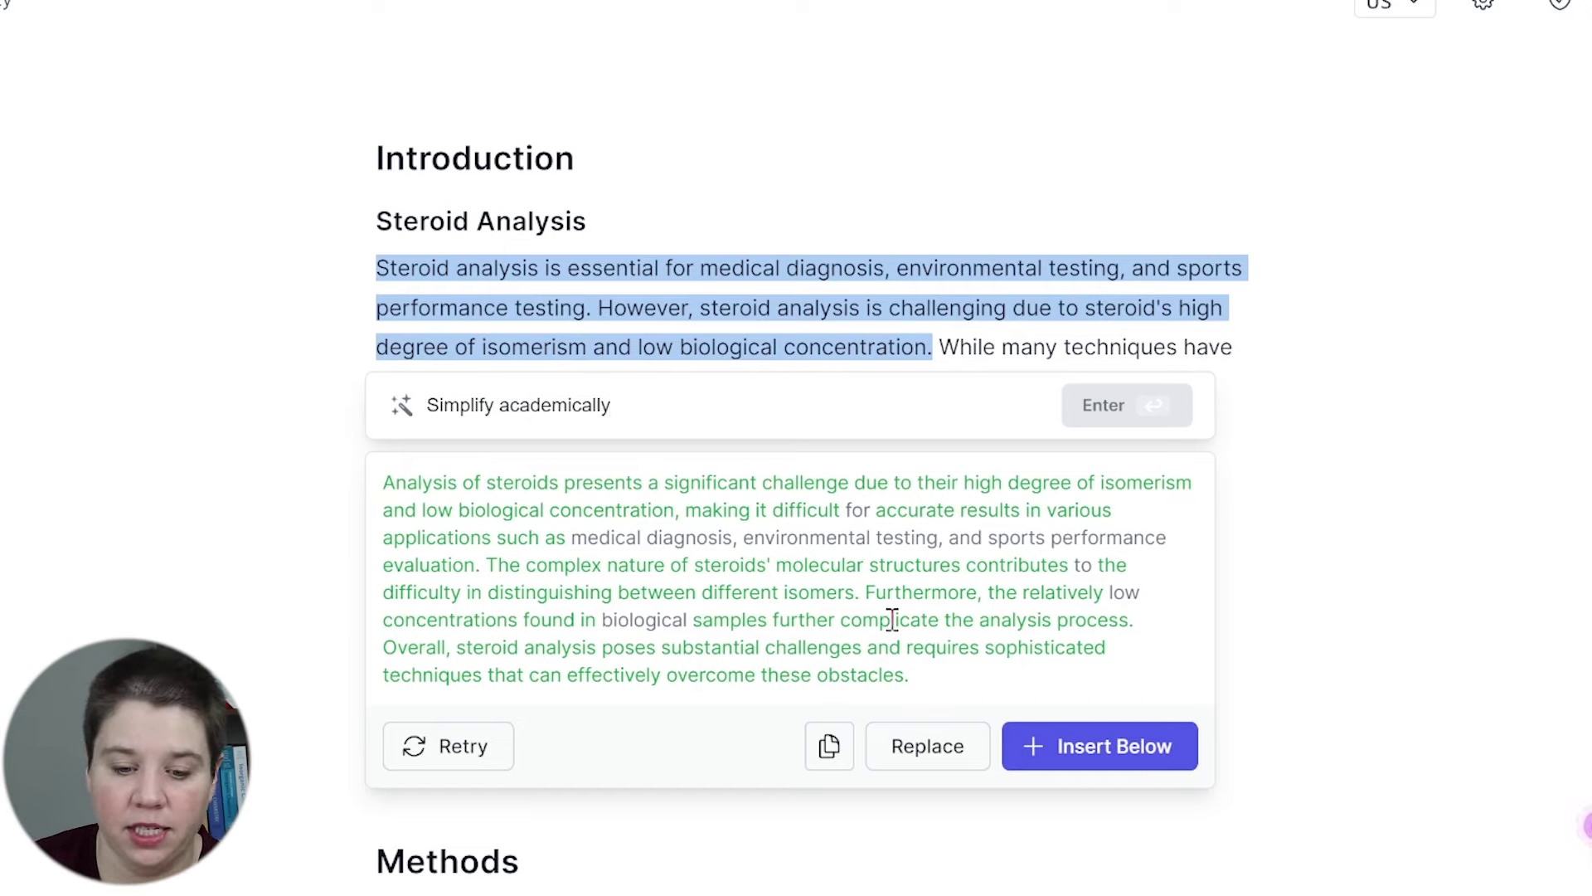
{"action": "left_click_drag", "start_coordinate": [407, 481], "coordinate": [575, 647]}
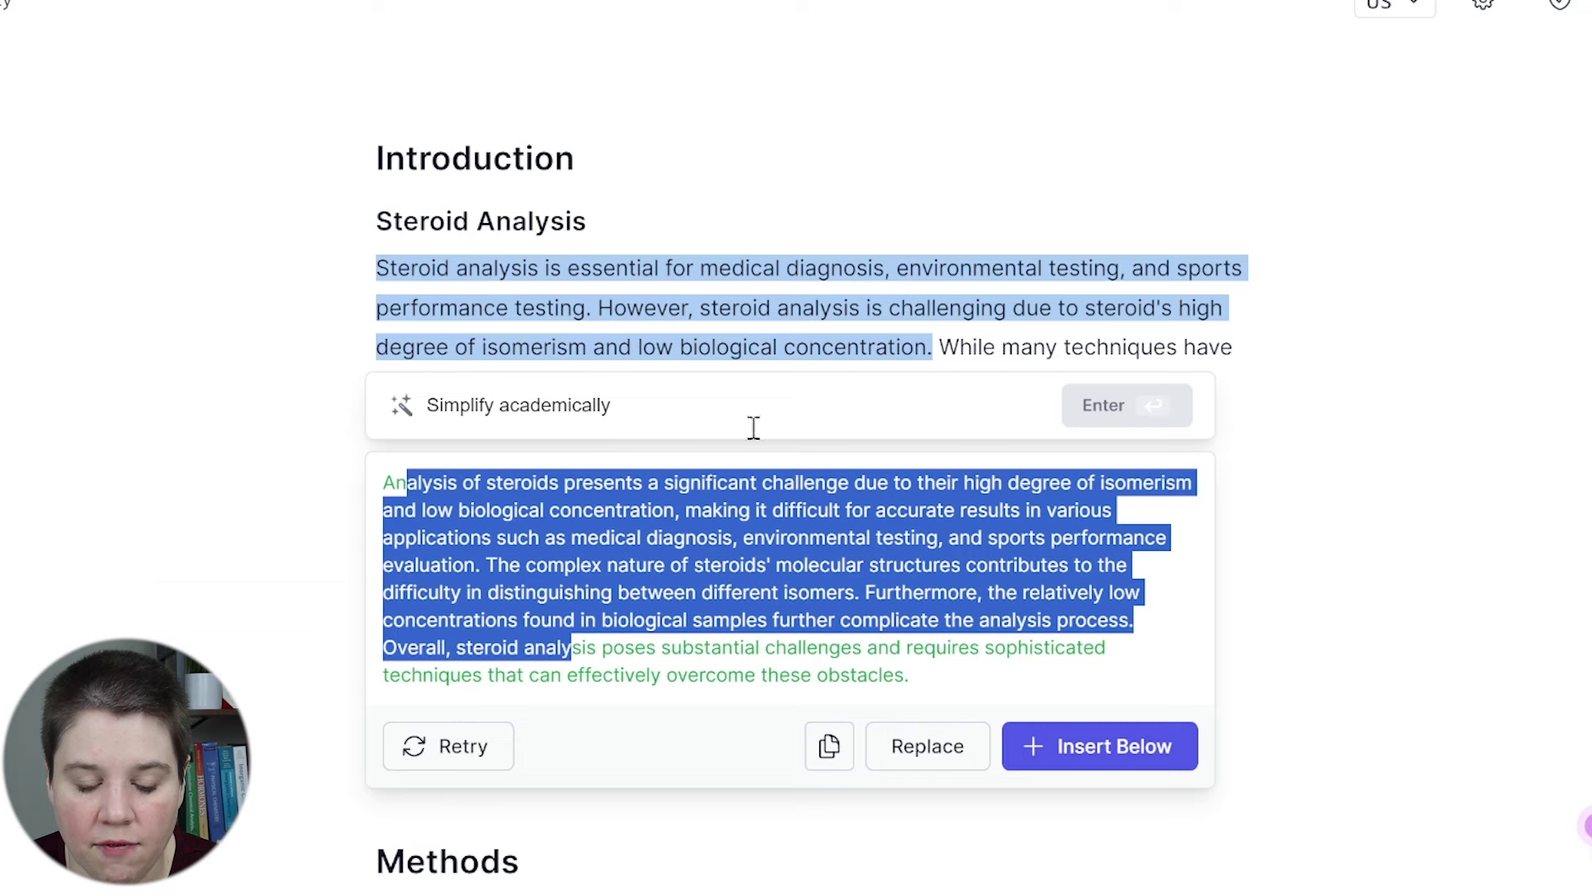
{"action": "key", "text": "Escape"}
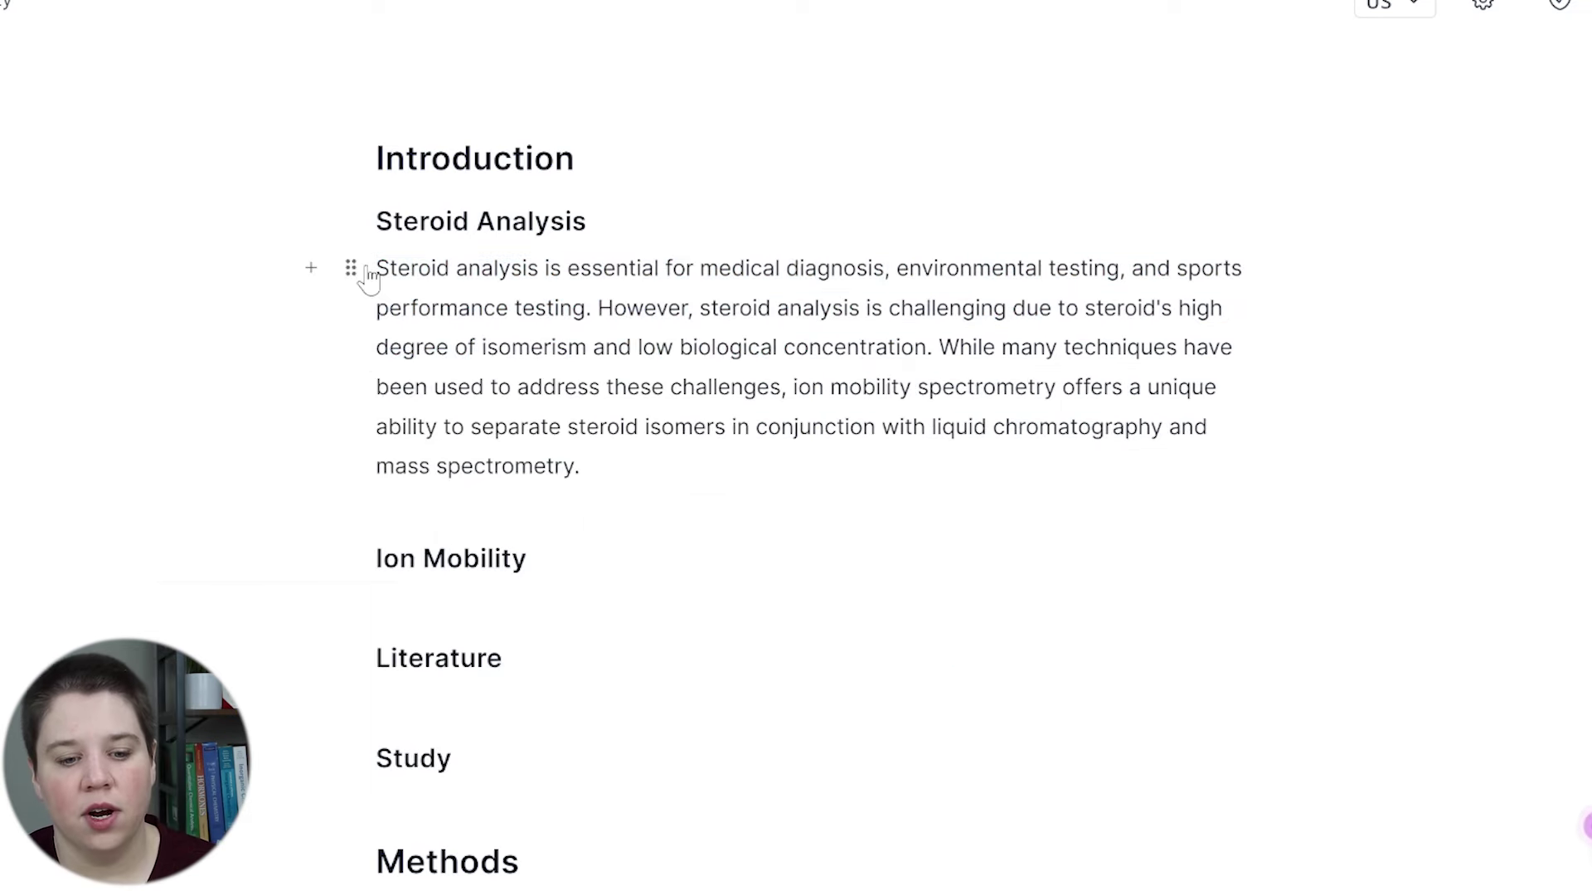
Step: Reselect the first two sentences of the Steroid Analysis paragraph and look through the available AI commands, including the Shorten styles
{"action": "left_click_drag", "start_coordinate": [378, 267], "coordinate": [948, 347]}
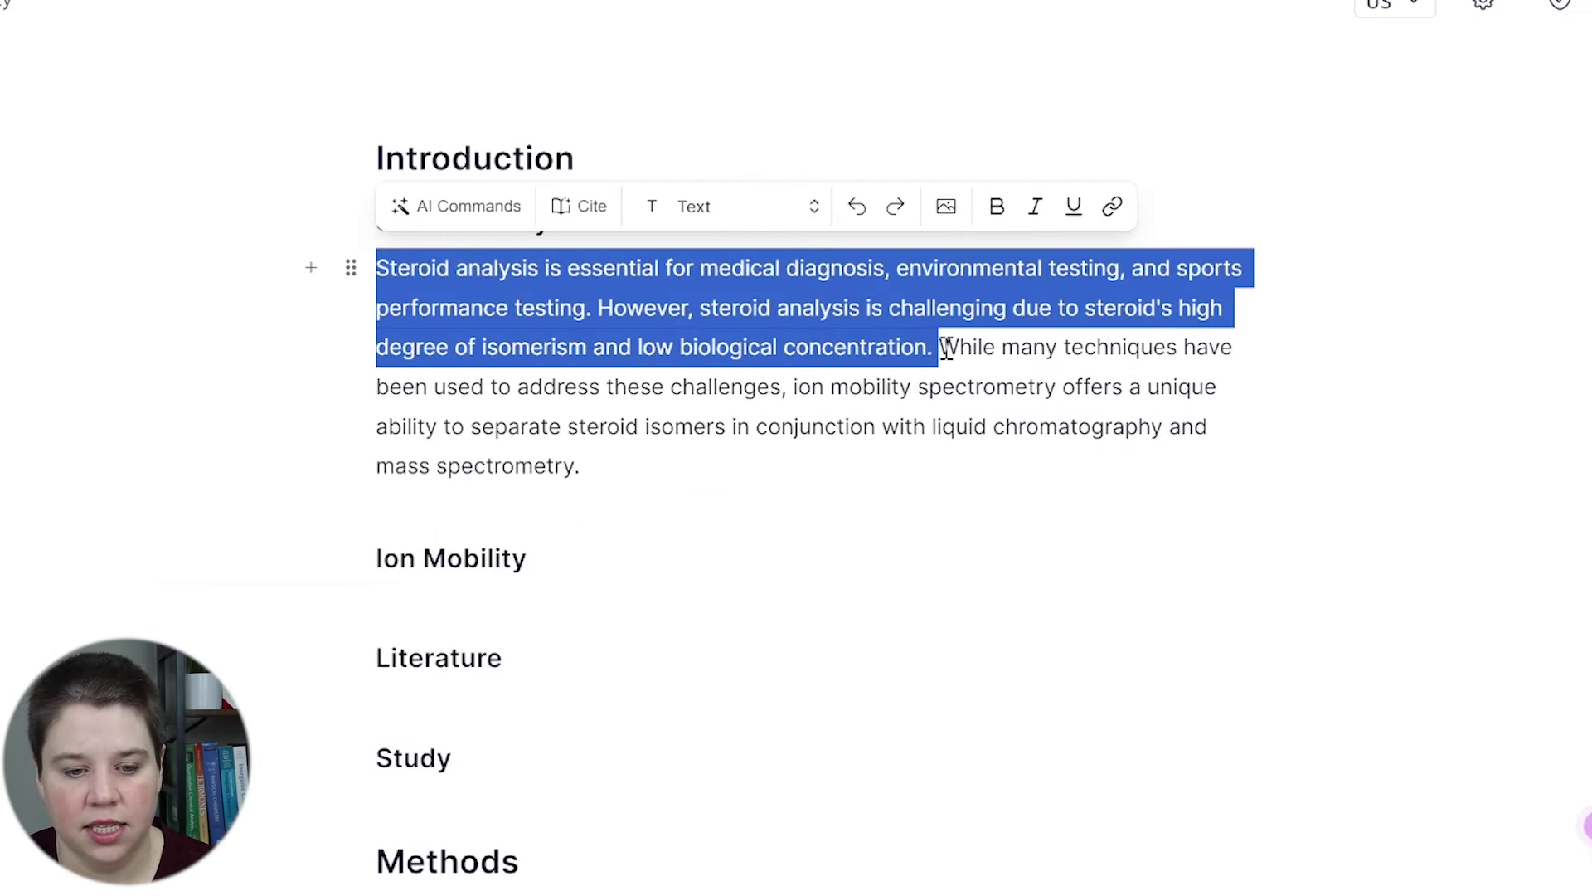
{"action": "left_click", "coordinate": [469, 208]}
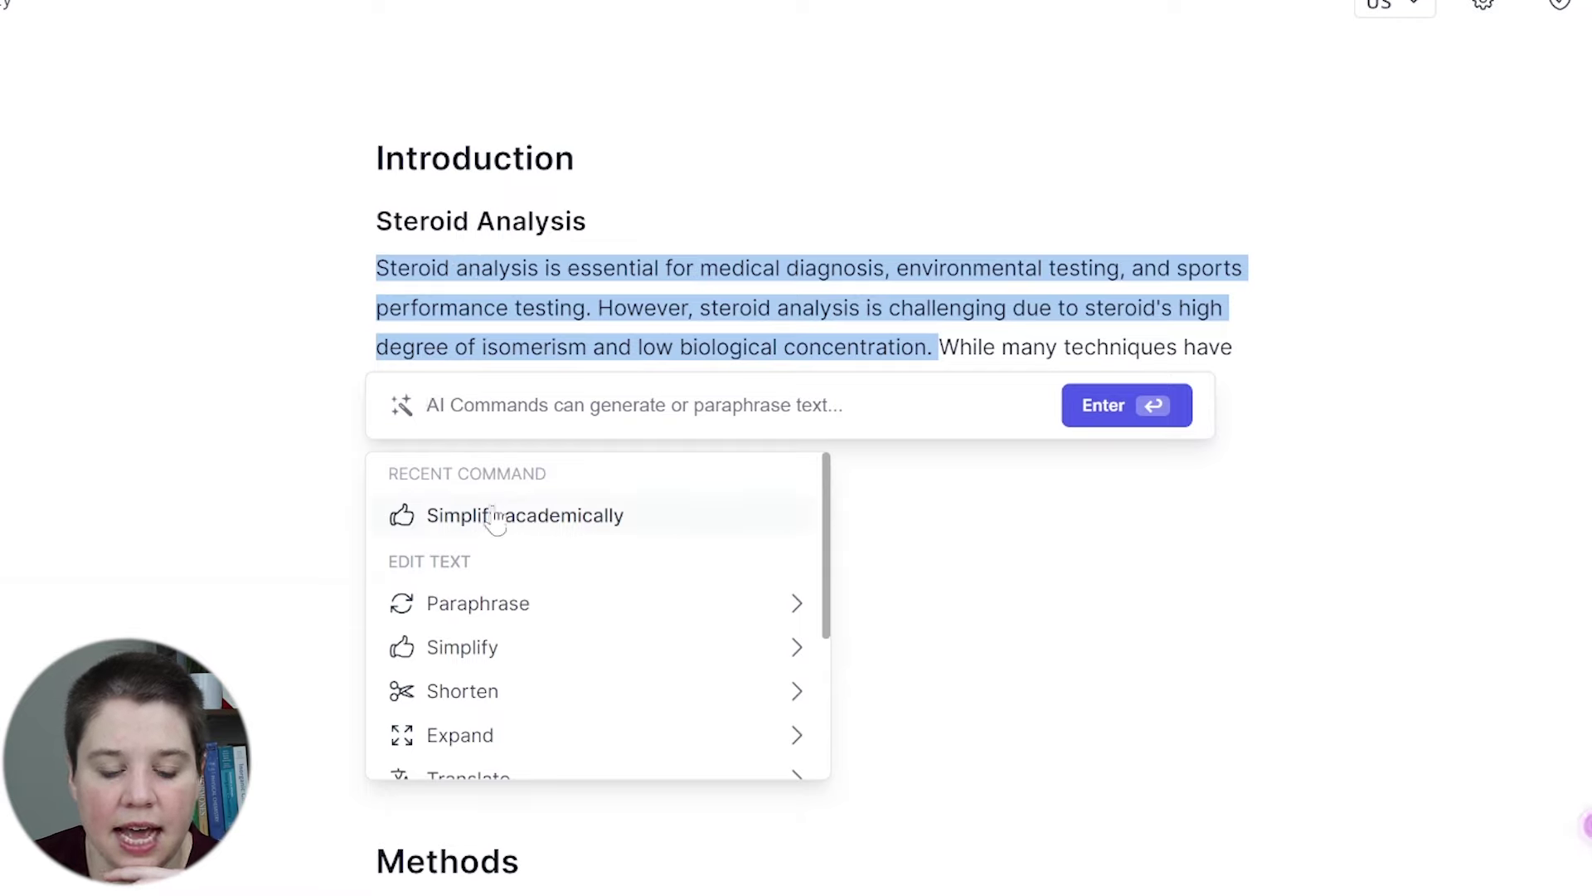
{"action": "scroll", "coordinate": [527, 587], "scroll_direction": "down", "scroll_amount": 2}
{"action": "mouse_move", "coordinate": [531, 591]}
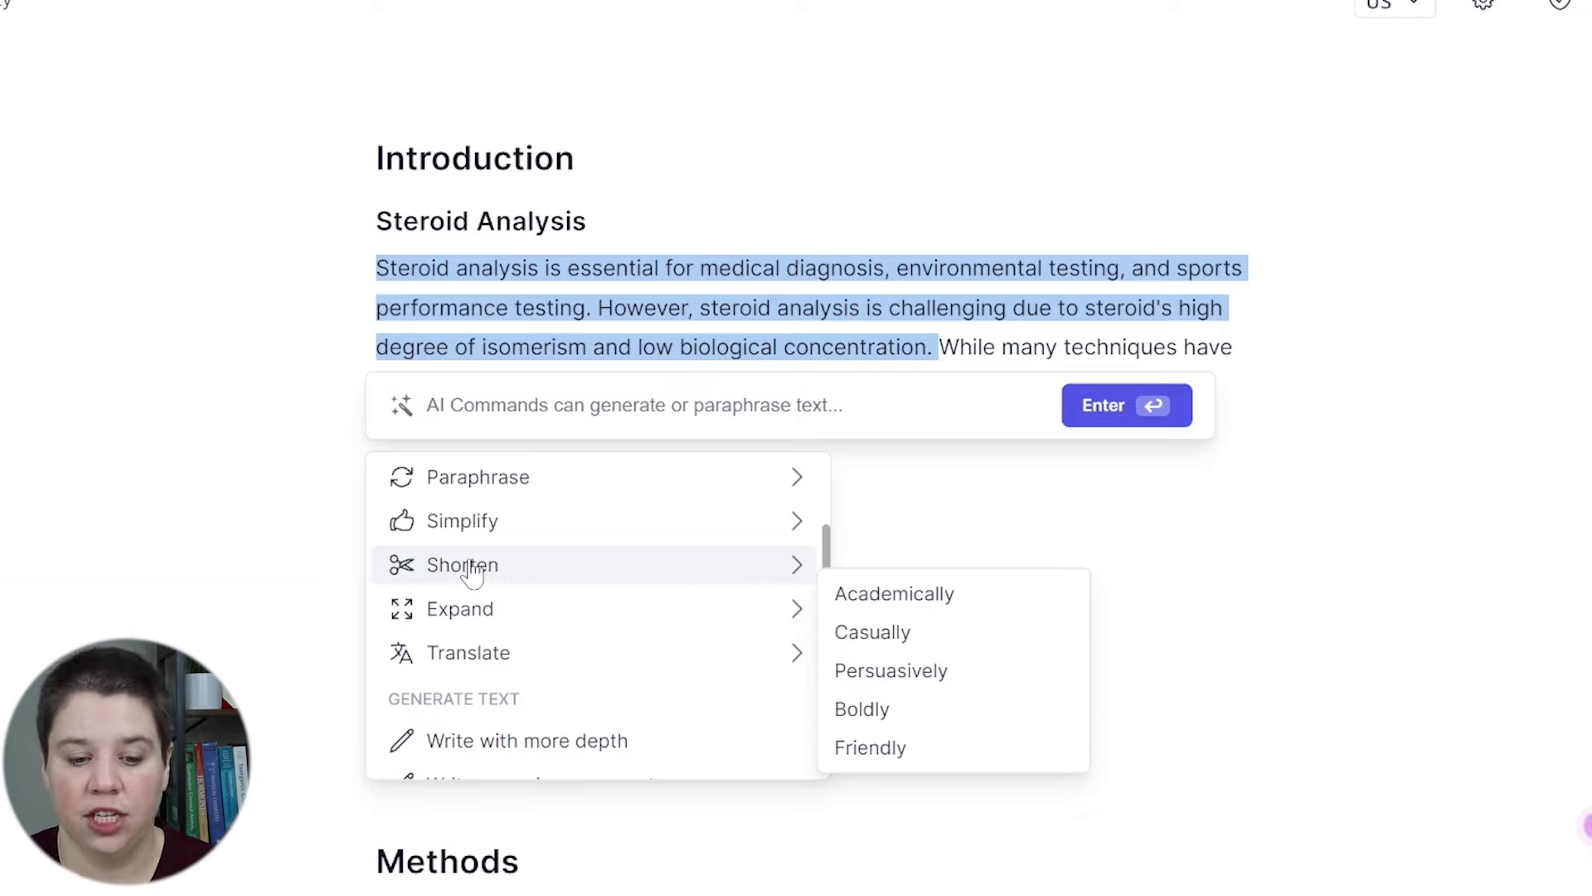
{"action": "left_click", "coordinate": [1165, 510]}
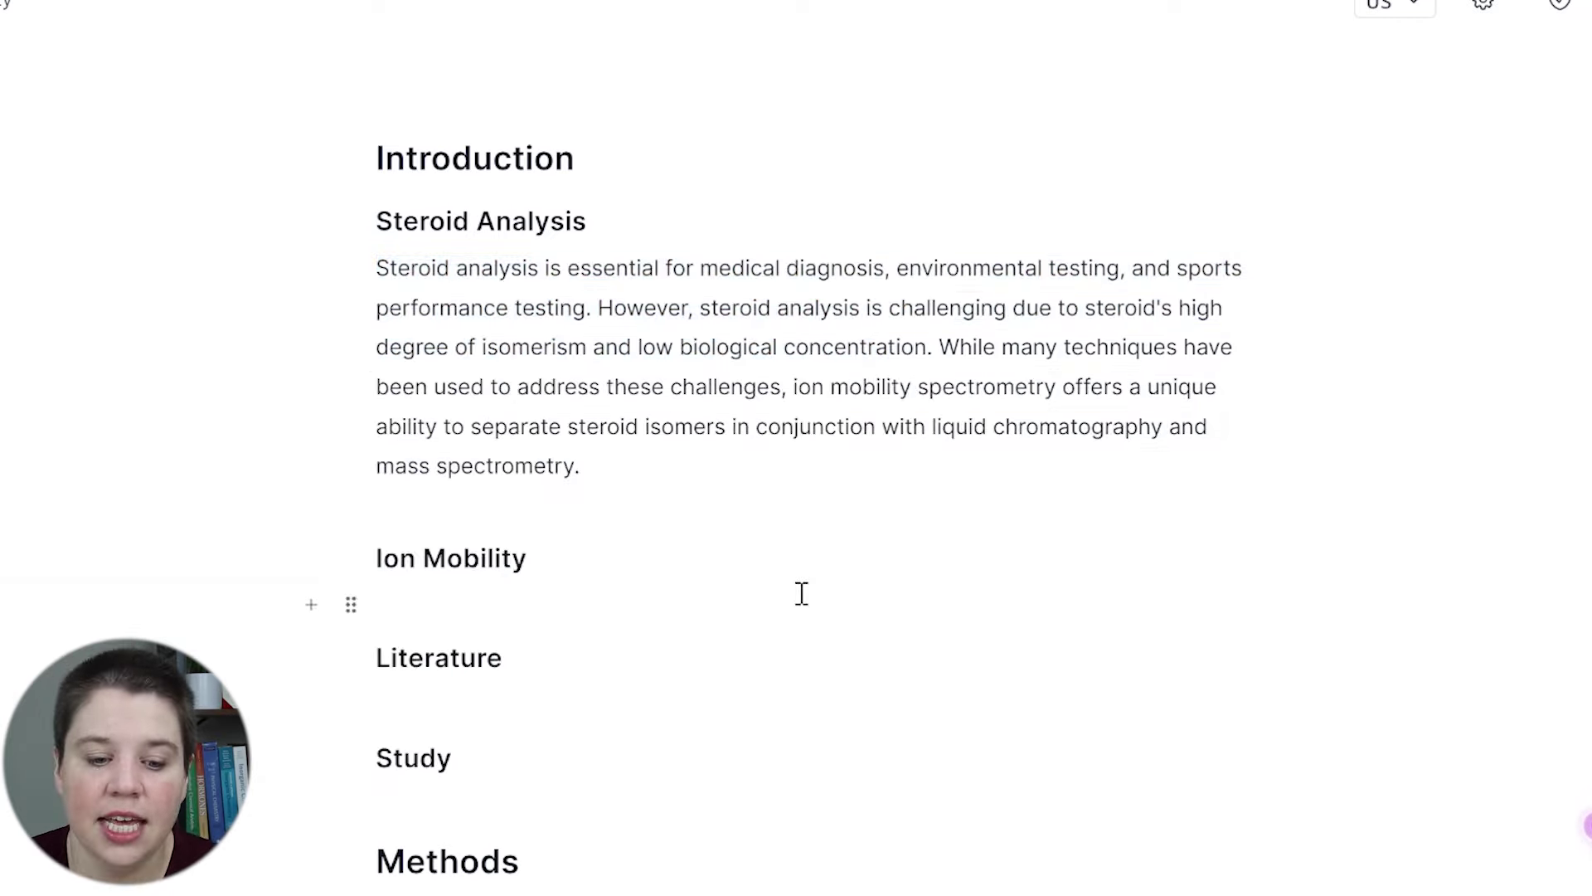